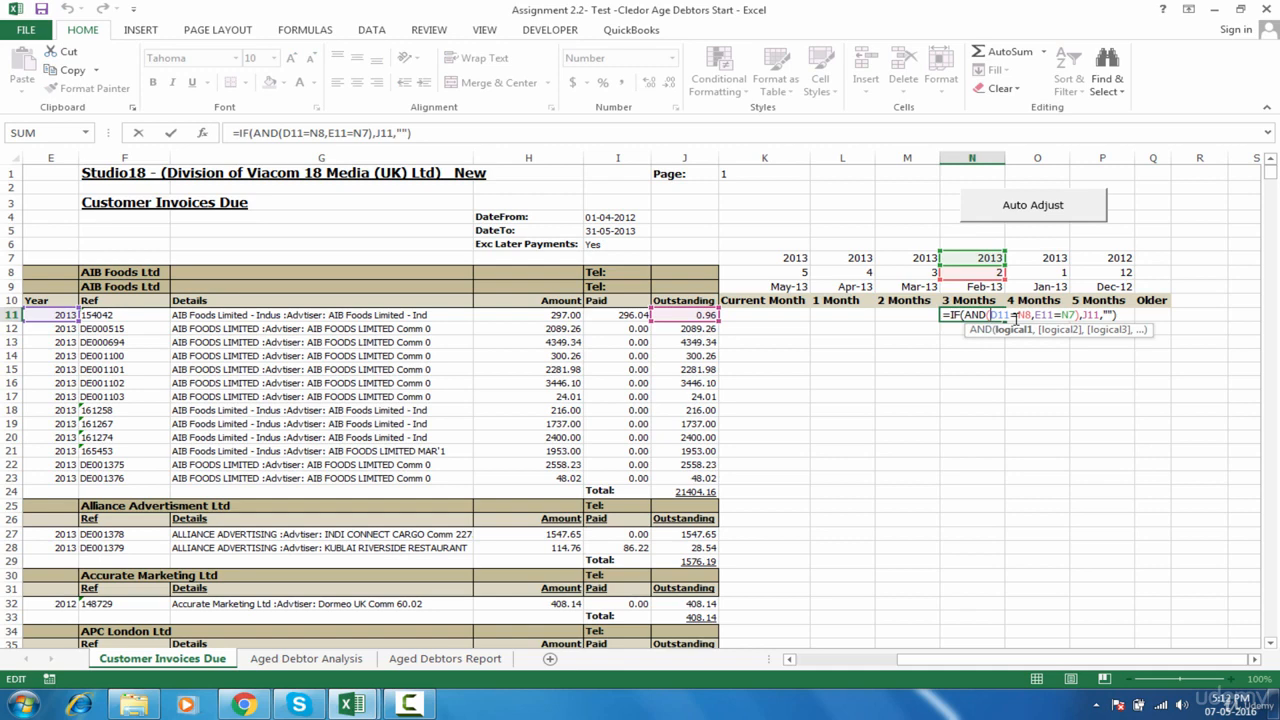
Examine which month, year and outstanding cells the aging formula in N11 refers to for the first invoice.
drag(990, 660, 982, 668)
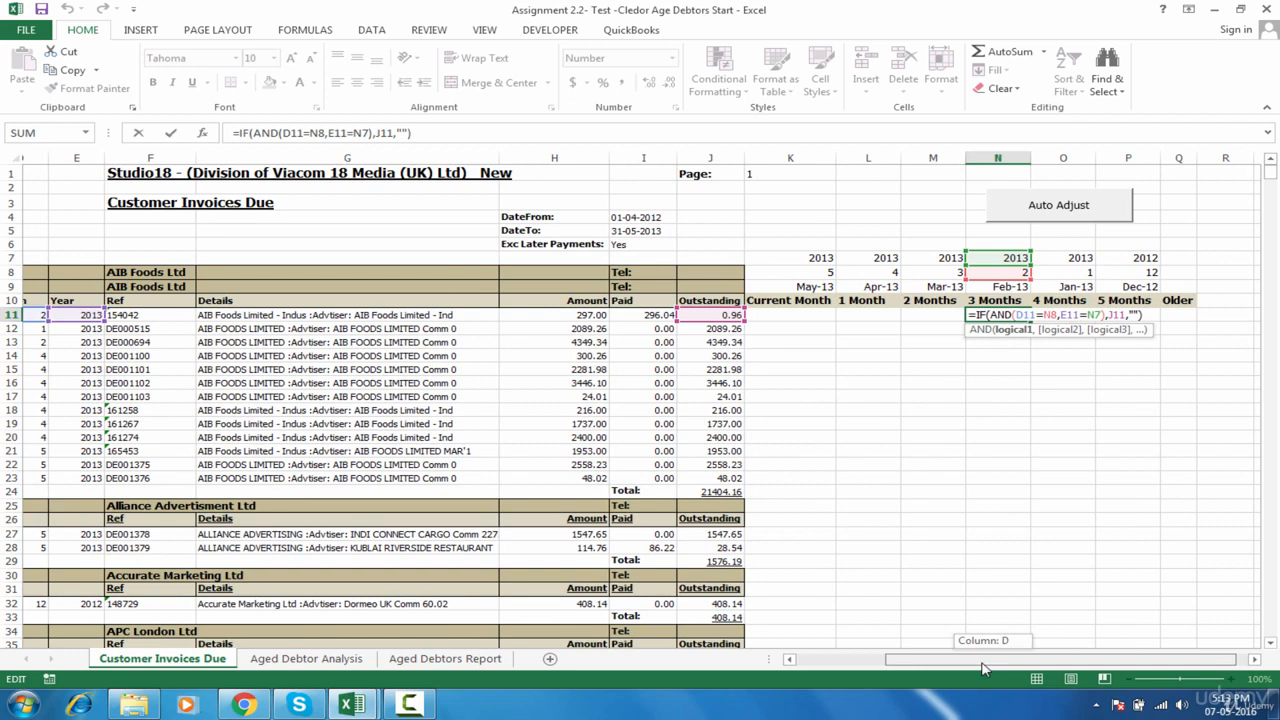
drag(982, 668, 987, 668)
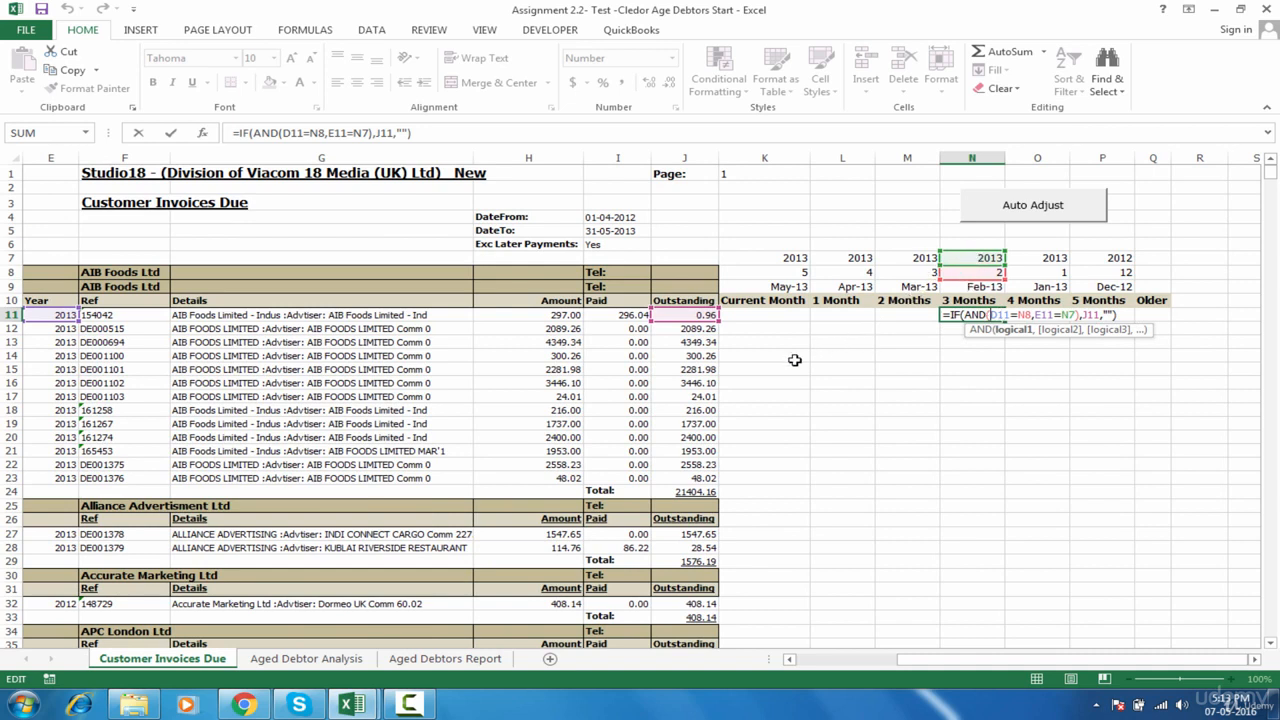
key(Return)
drag(786, 366, 1066, 381)
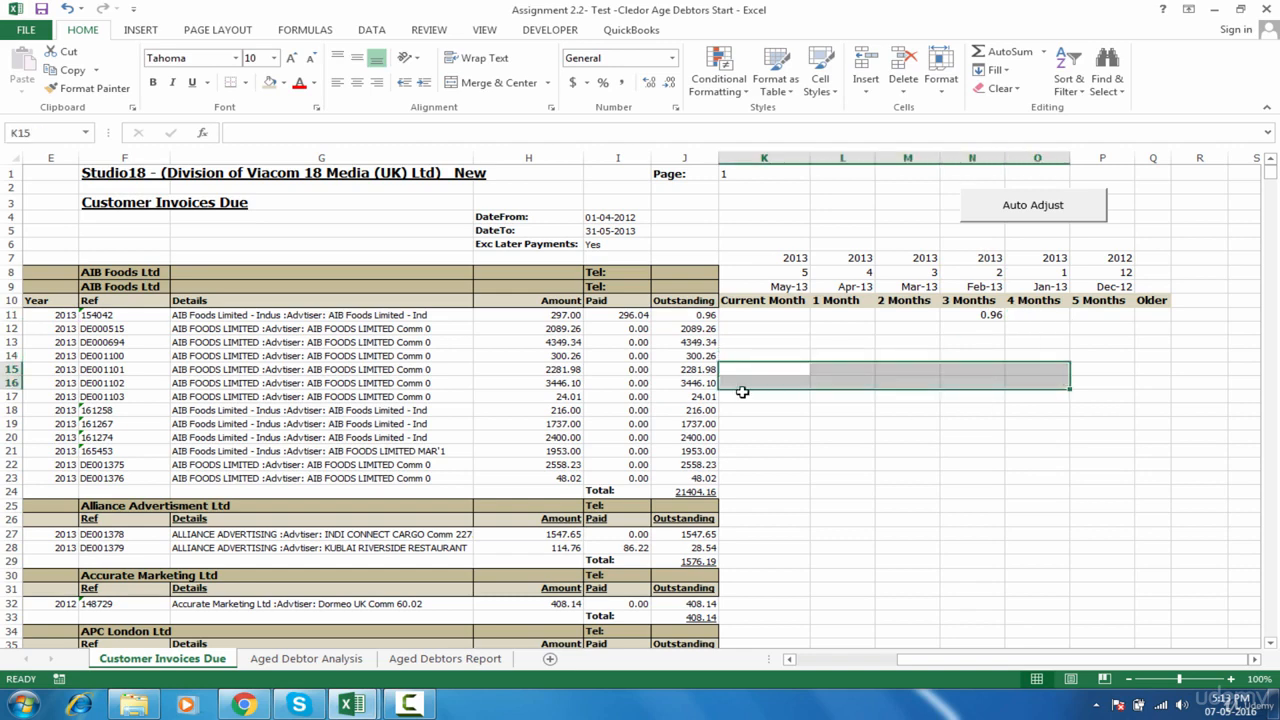
double_click(948, 313)
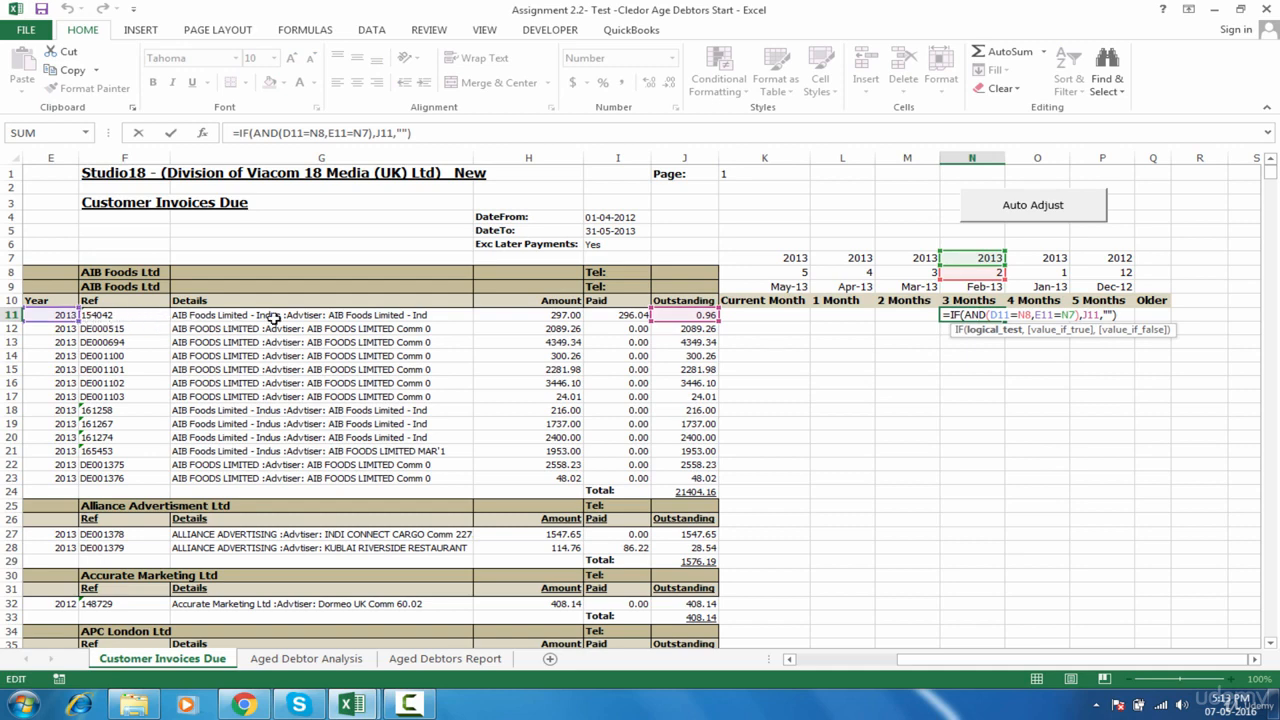
drag(950, 666, 862, 658)
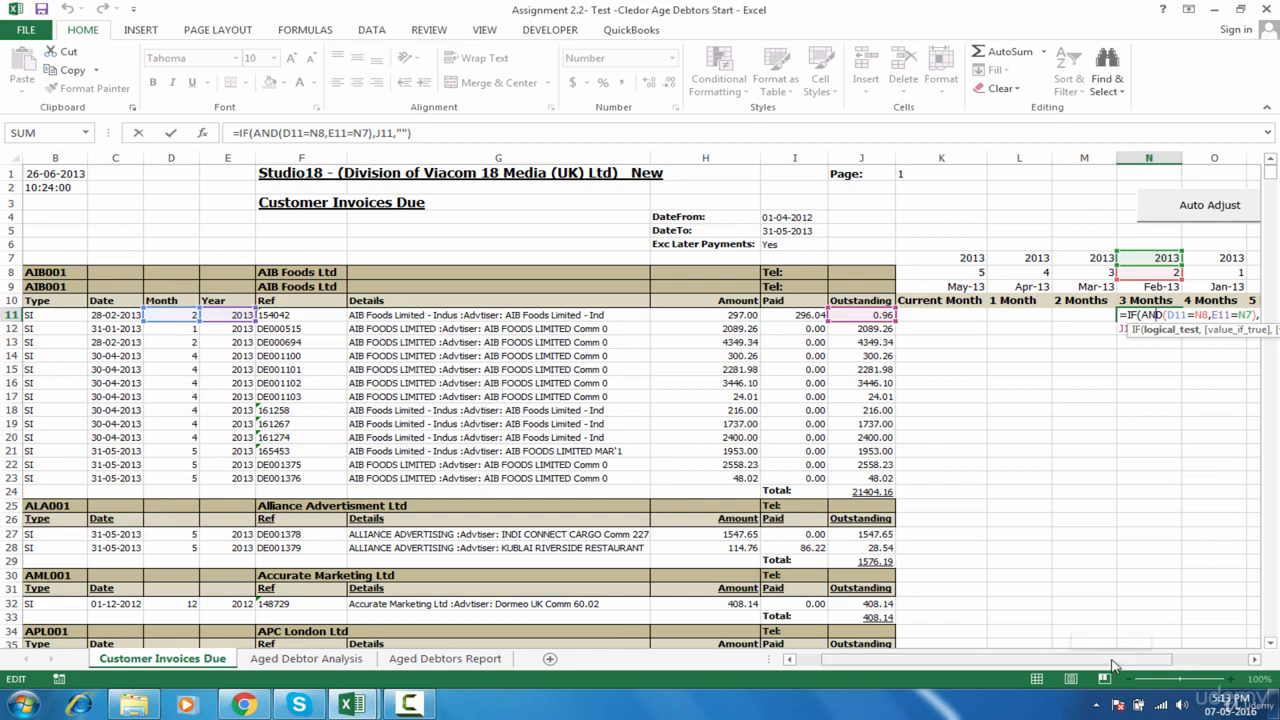
scroll(1068, 454, right, 2)
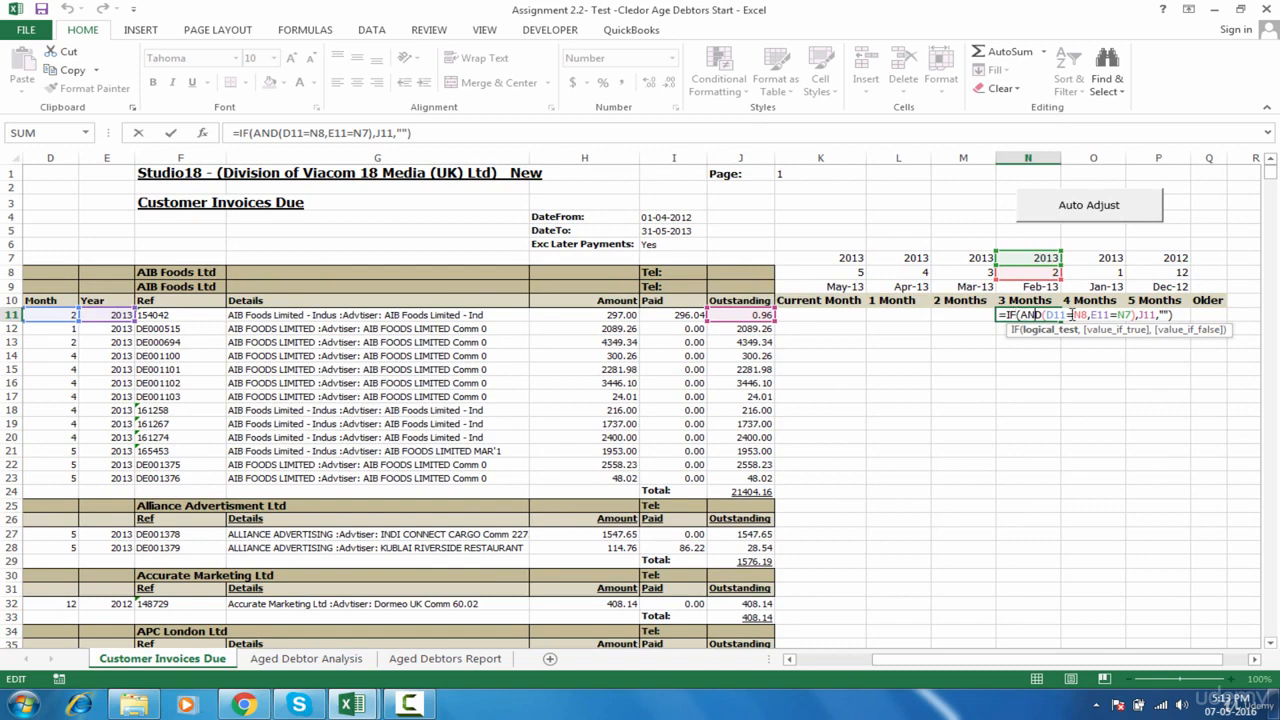
drag(1076, 658, 980, 650)
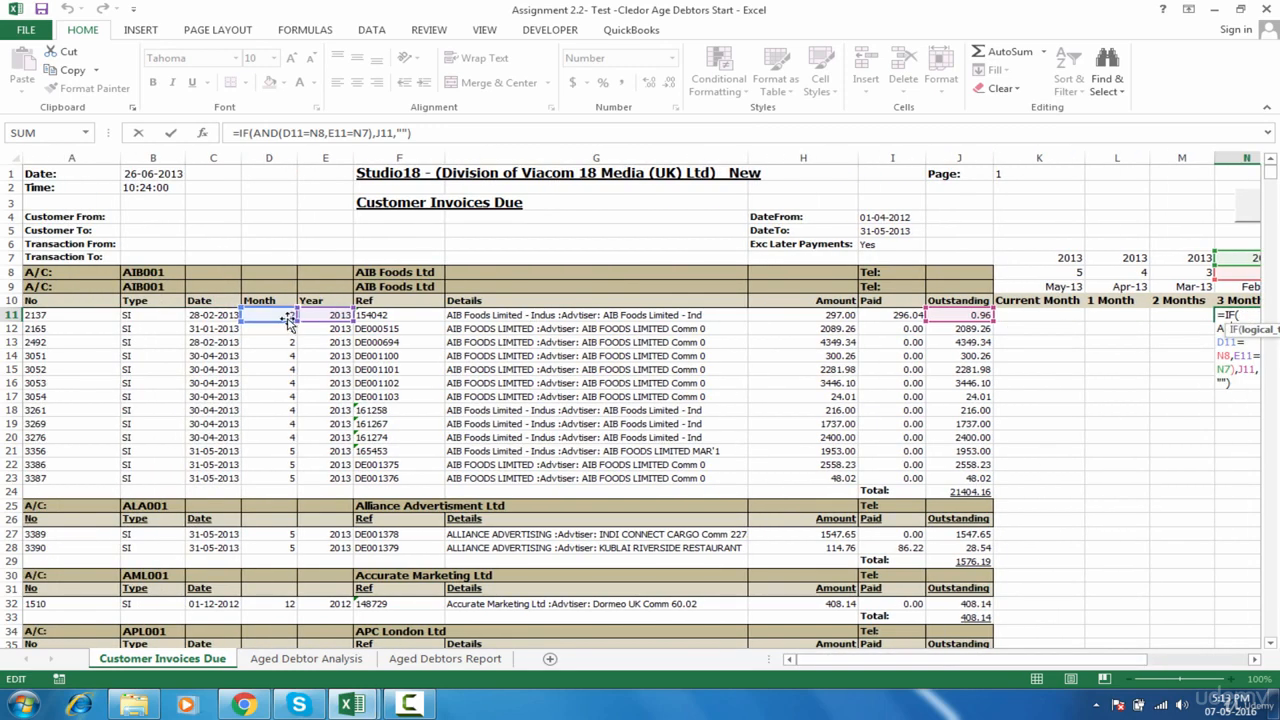
mouse_move(320, 320)
mouse_down()
mouse_move(398, 322)
mouse_move(333, 325)
mouse_up()
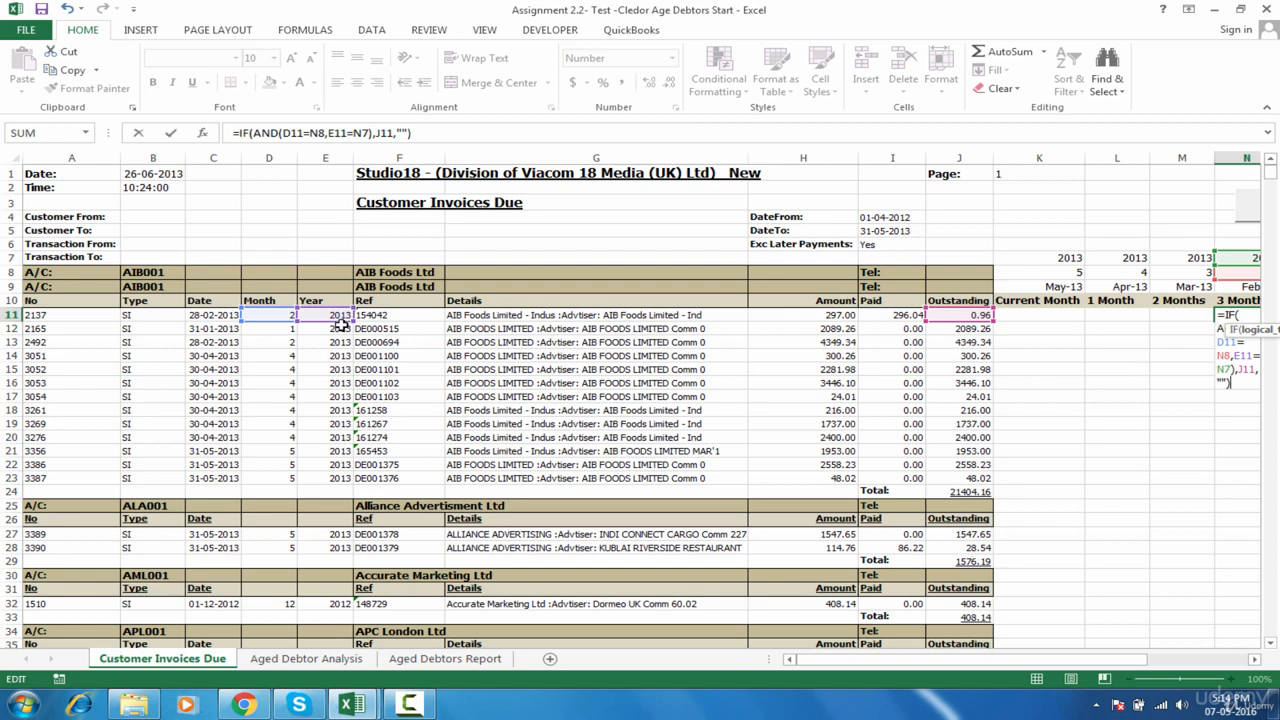
mouse_move(342, 325)
mouse_down()
mouse_move(530, 325)
mouse_move(320, 340)
mouse_move(325, 322)
mouse_up()
Lock the invoice month and year columns in N11's formula by changing the references to $D11 and $E11.
click(285, 133)
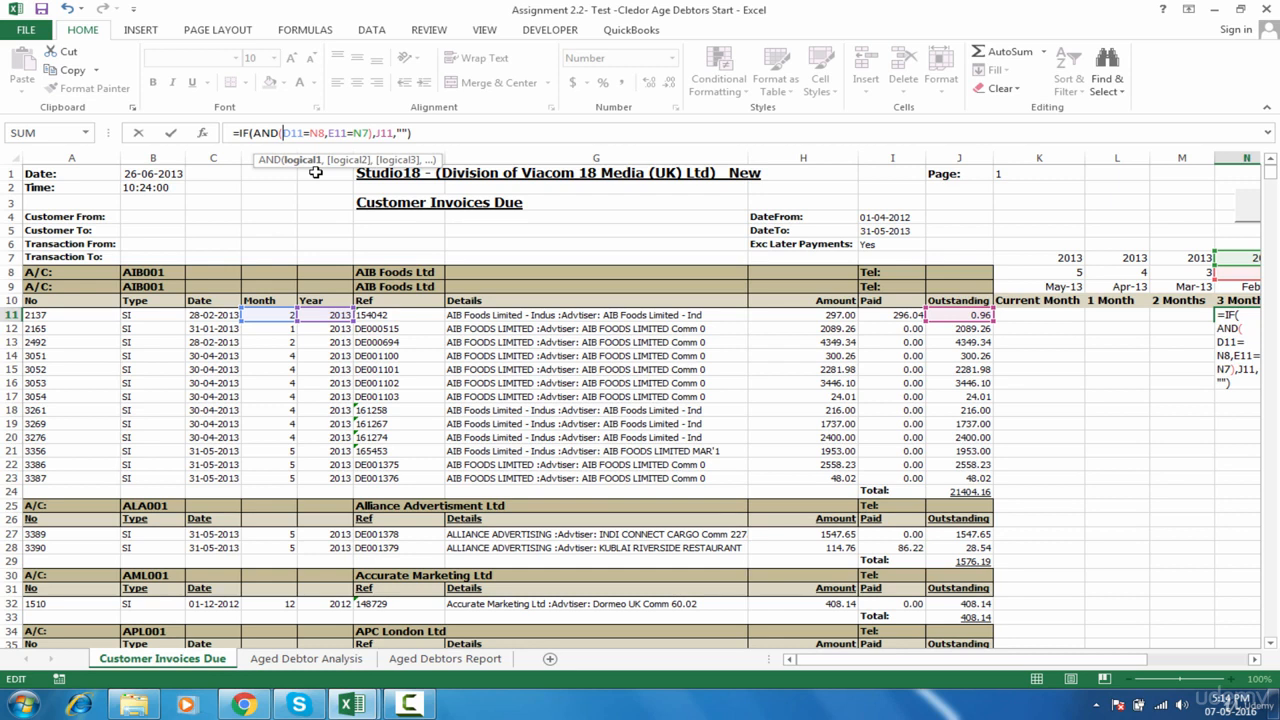
text($)
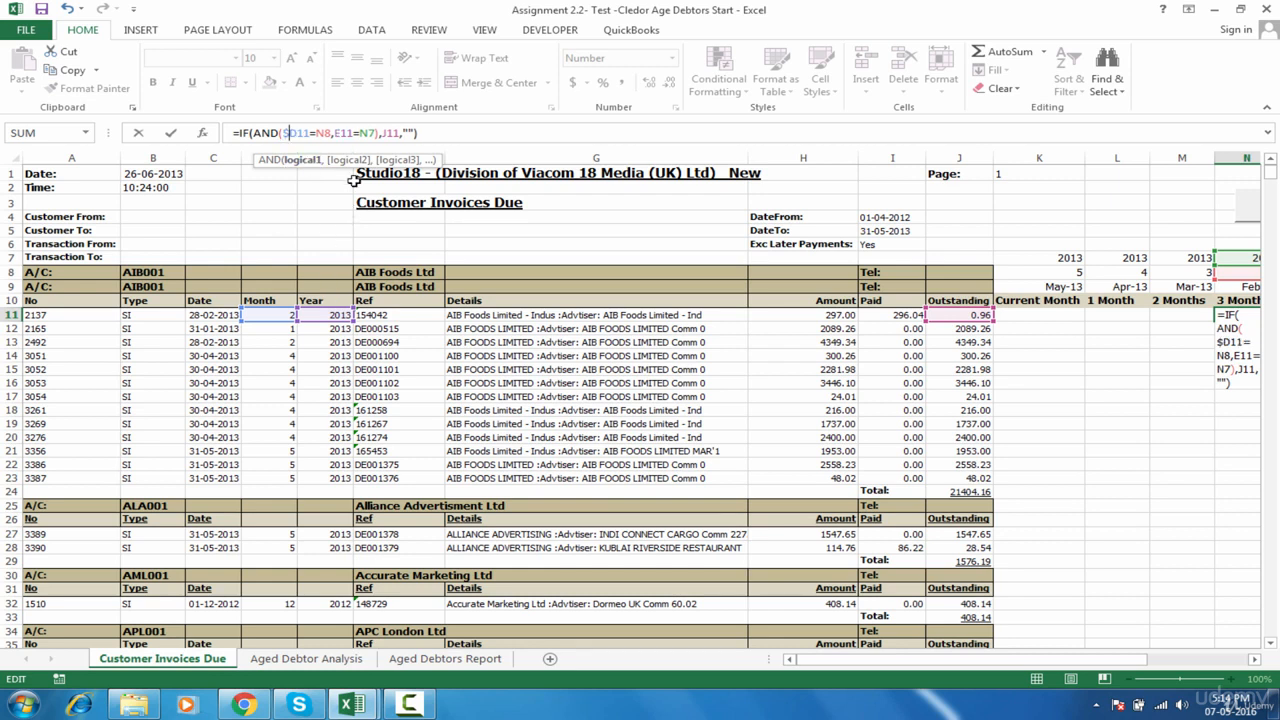
click(335, 133)
text($)
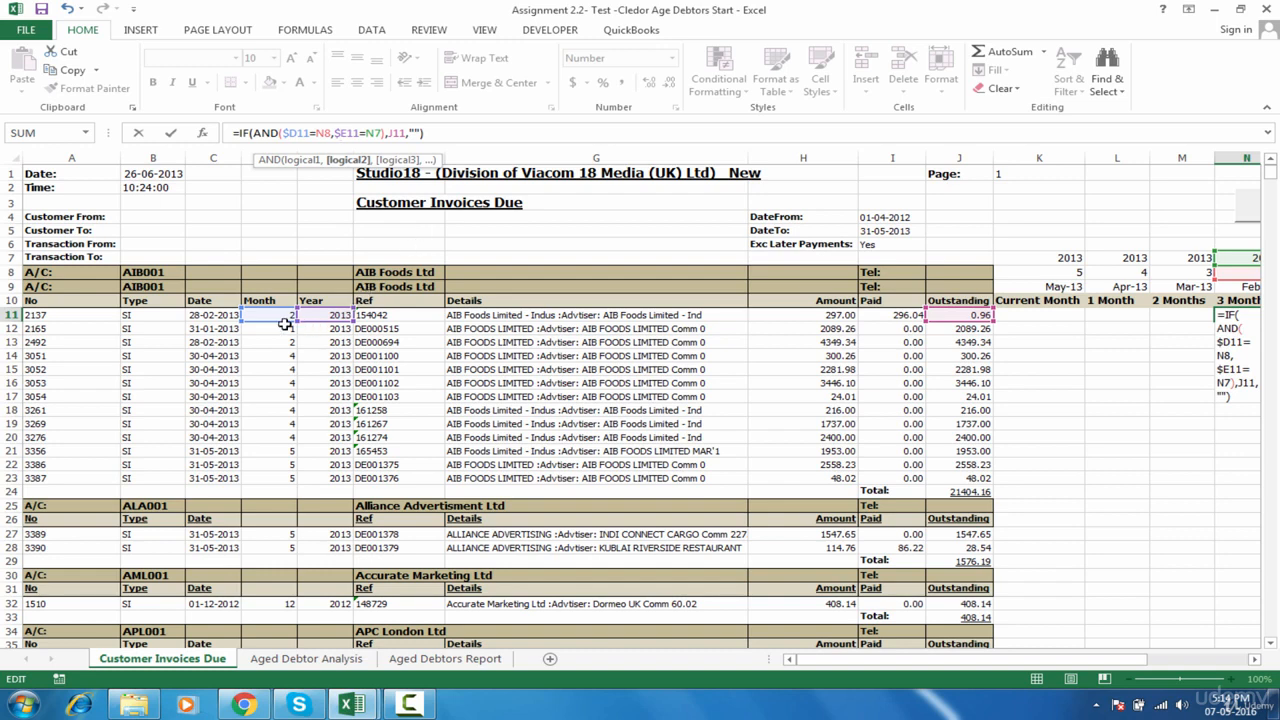
mouse_move(281, 320)
mouse_down()
mouse_move(282, 345)
mouse_move(278, 318)
mouse_up()
drag(1086, 661, 1187, 645)
scroll(1080, 514, left, 4)
mouse_move(285, 322)
mouse_down()
mouse_move(288, 412)
mouse_move(286, 318)
mouse_up()
click(300, 134)
click(348, 133)
Lock the outstanding amount's column in N11's formula by changing the reference to $J11.
drag(995, 662, 1022, 662)
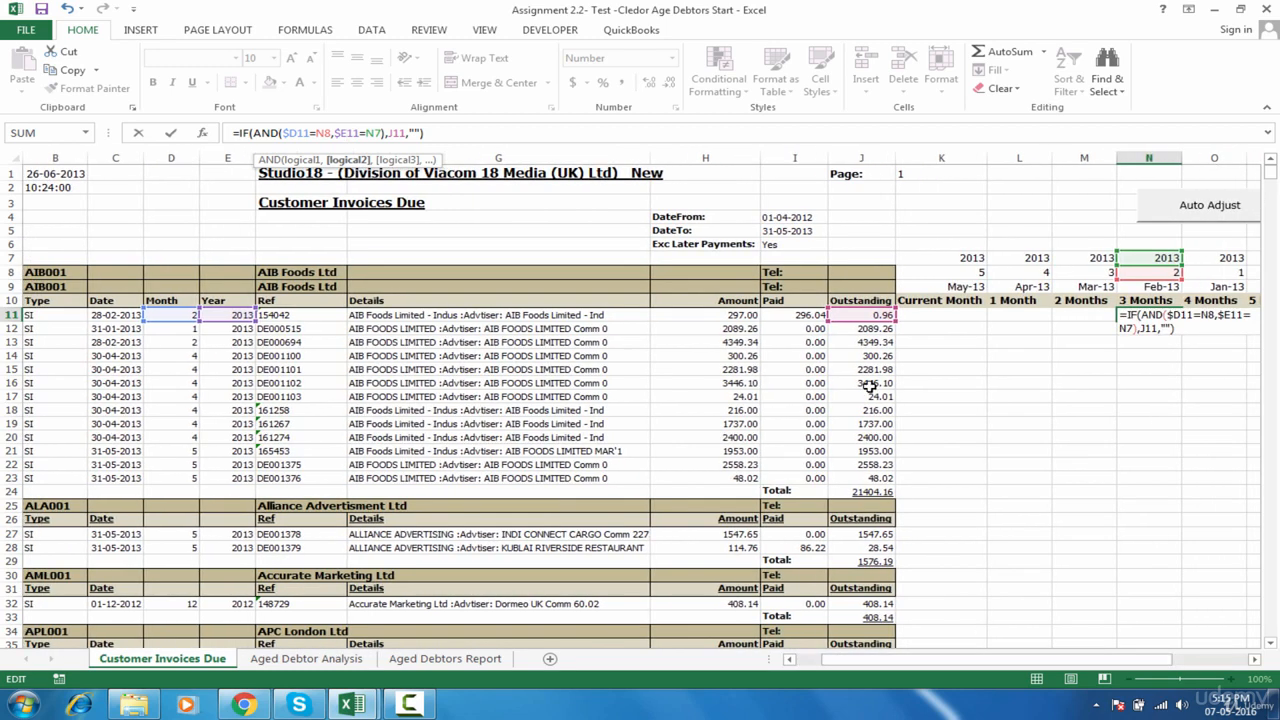
click(389, 133)
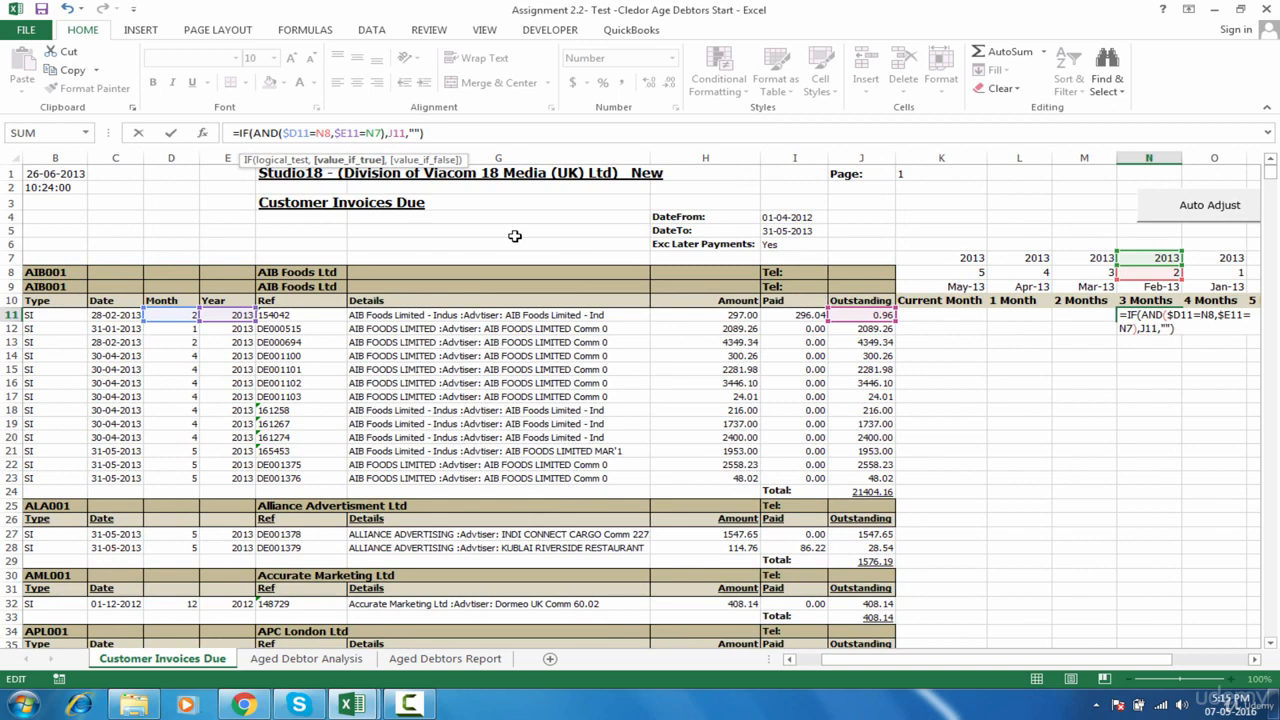
text($)
mouse_move(862, 323)
mouse_down()
mouse_move(923, 332)
mouse_move(795, 319)
mouse_move(852, 317)
mouse_move(785, 325)
mouse_move(975, 316)
mouse_move(853, 326)
mouse_move(862, 458)
mouse_move(870, 326)
mouse_up()
drag(1010, 660, 1084, 660)
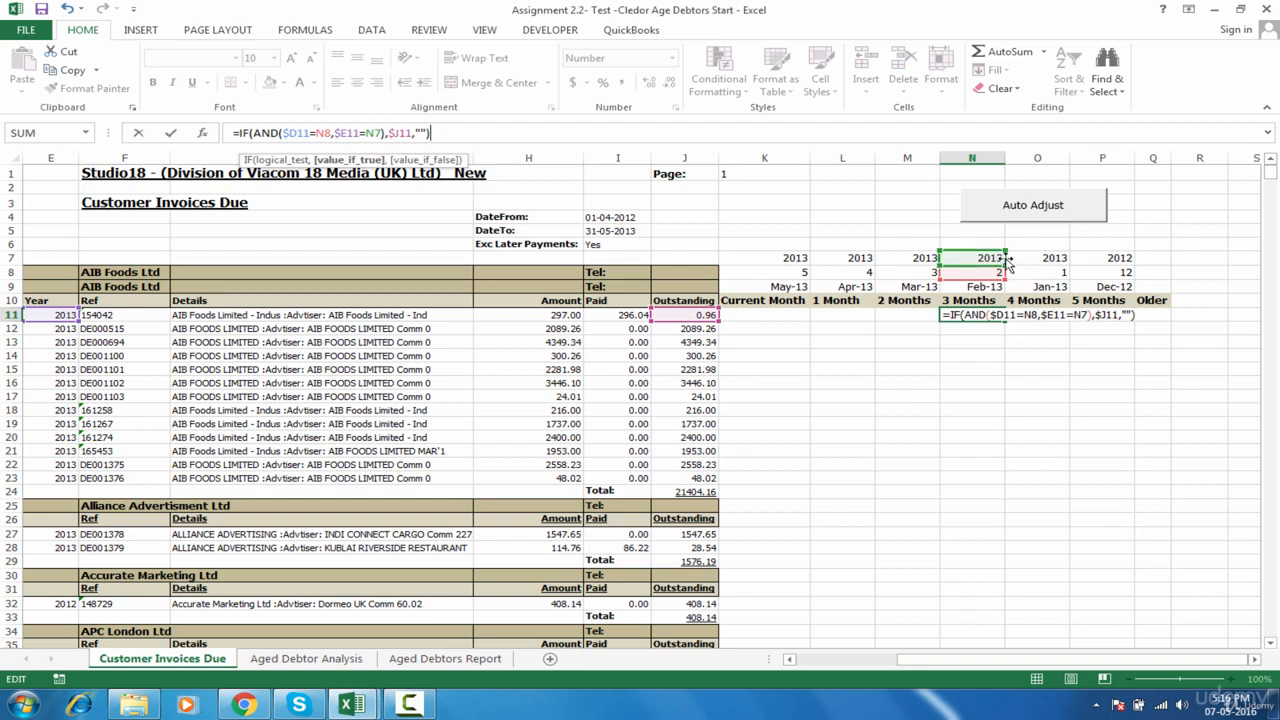
Try shifting the formula's header month and year references one column over to O8 and O7, and the year reference back to N7.
drag(1007, 262, 1042, 272)
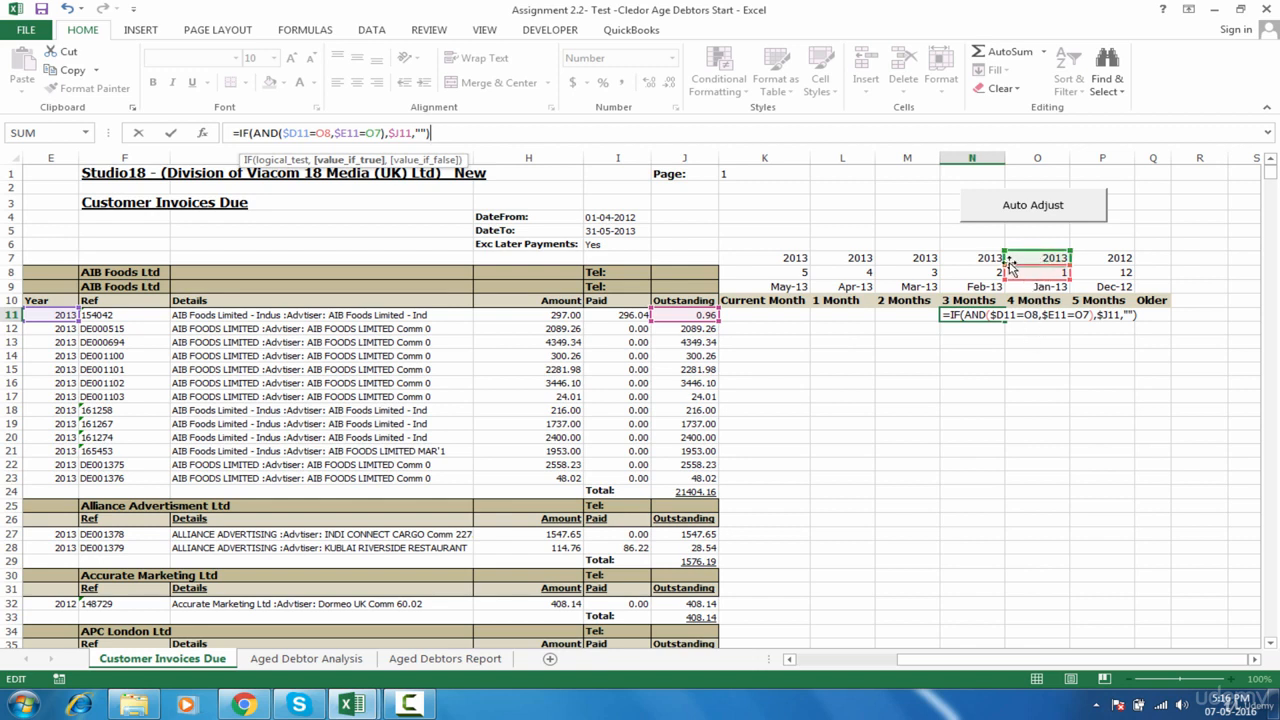
drag(1005, 262, 942, 262)
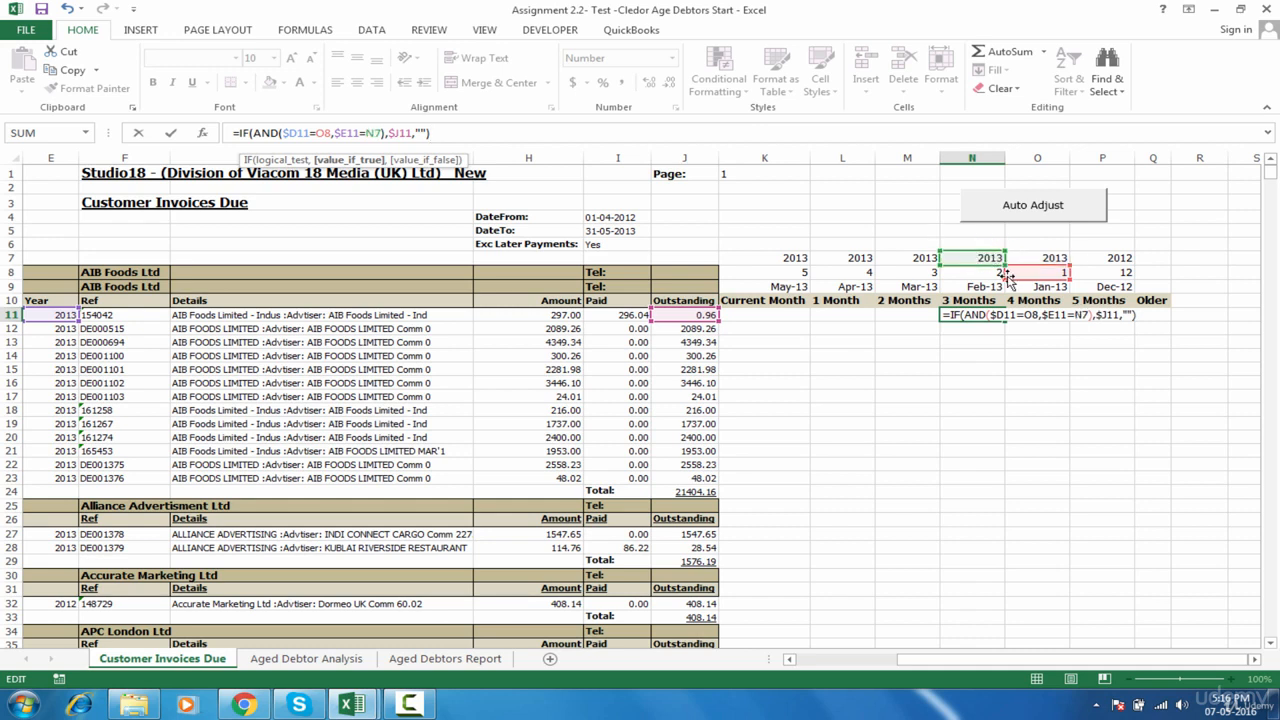
click(1003, 272)
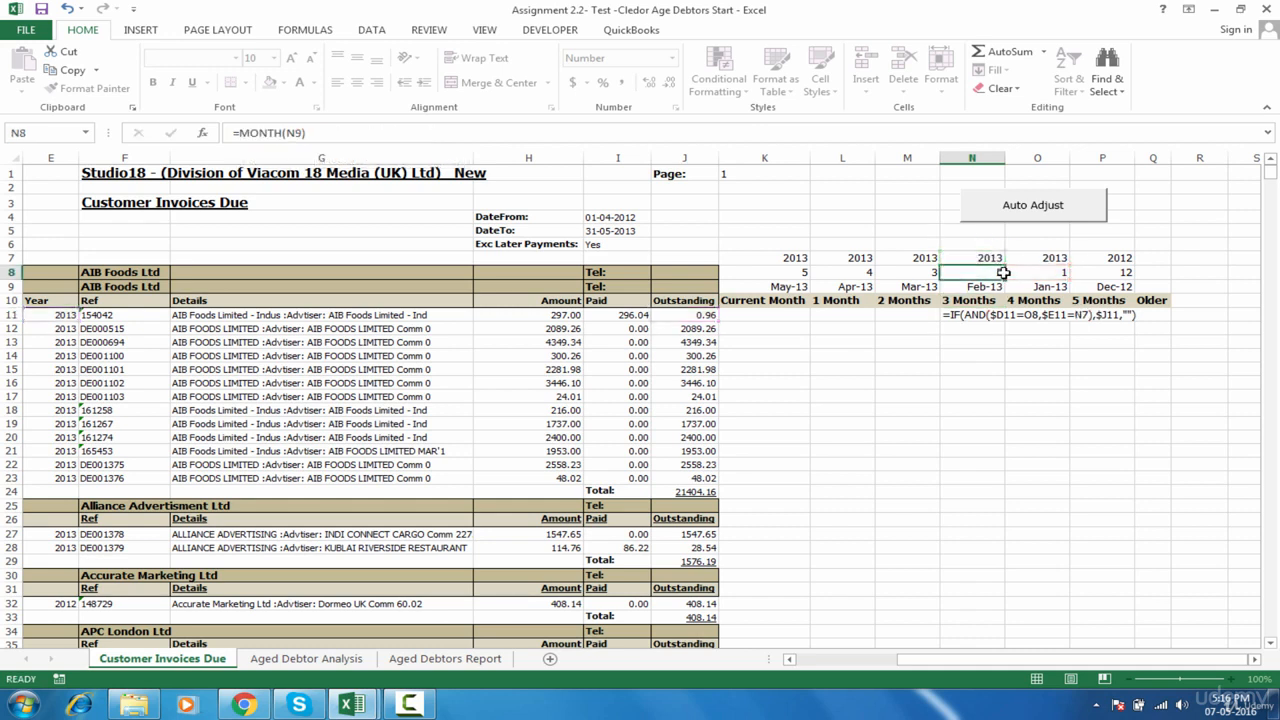
Lock the header rows in N11's formula by changing the month and year references to N$8 and N$7.
click(986, 316)
double_click(990, 315)
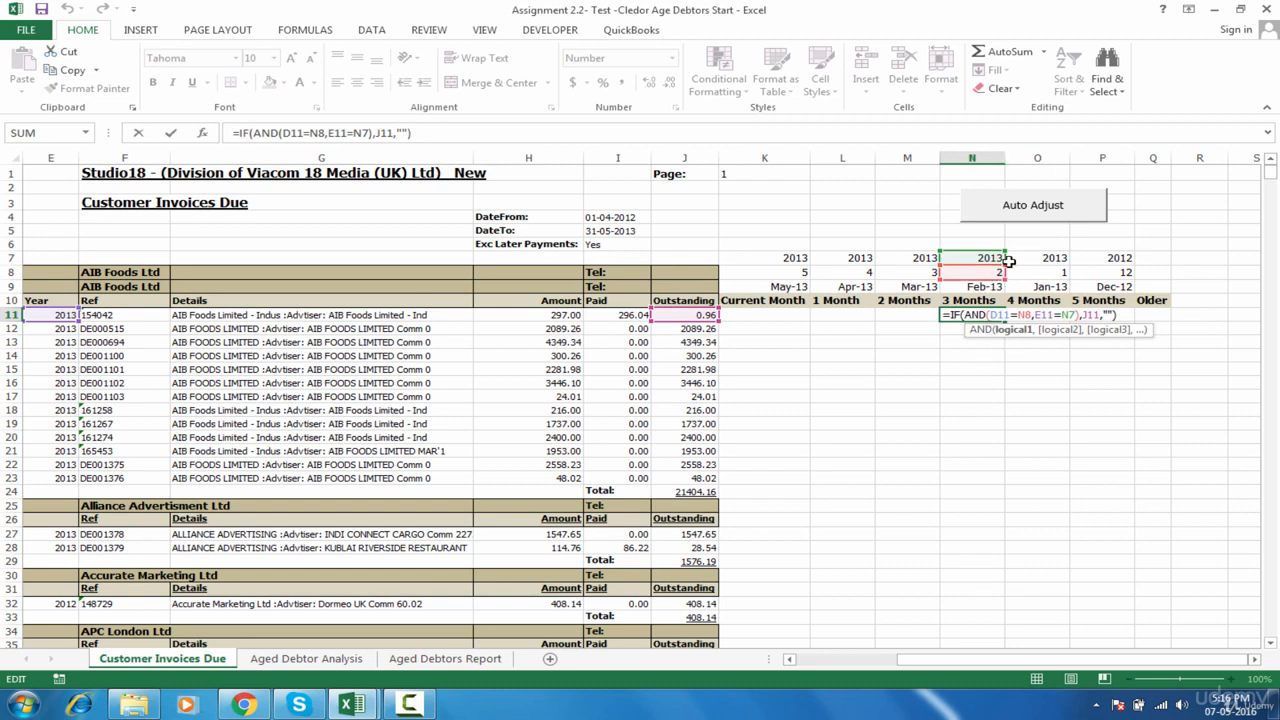
mouse_move(1003, 273)
mouse_down()
mouse_move(993, 361)
mouse_move(1004, 250)
mouse_move(1006, 420)
mouse_move(1000, 258)
mouse_up()
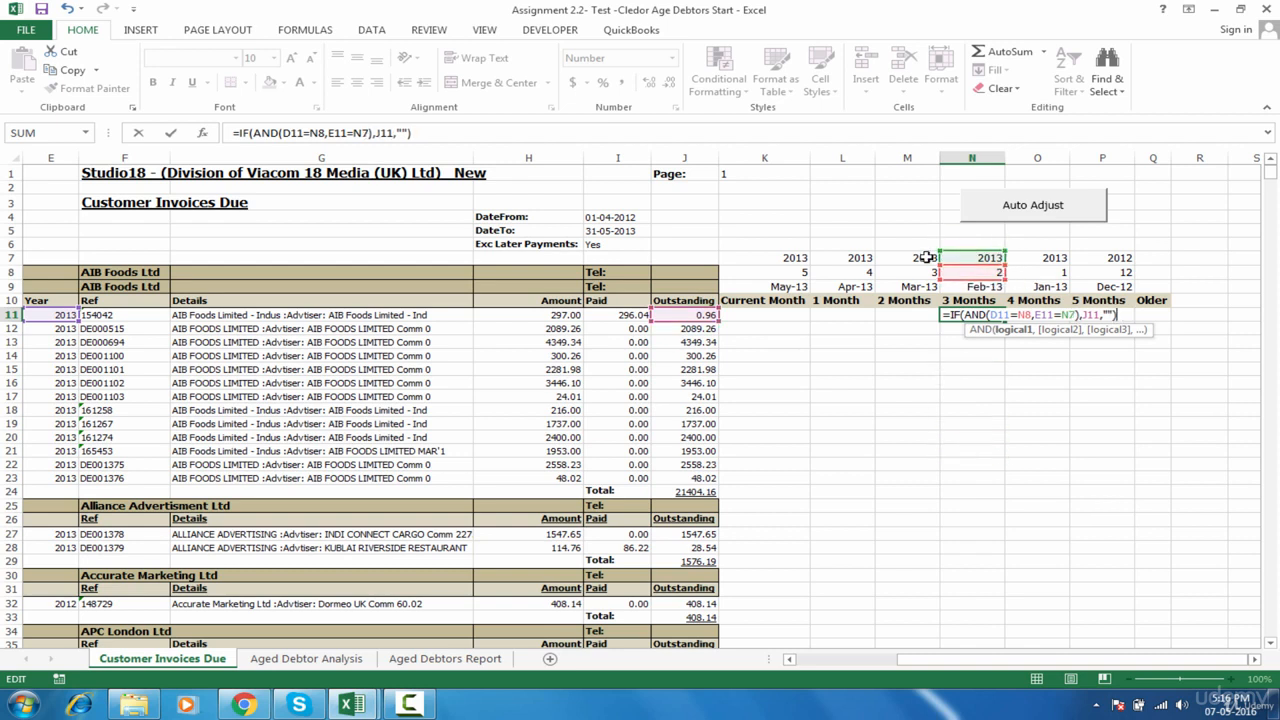
click(317, 132)
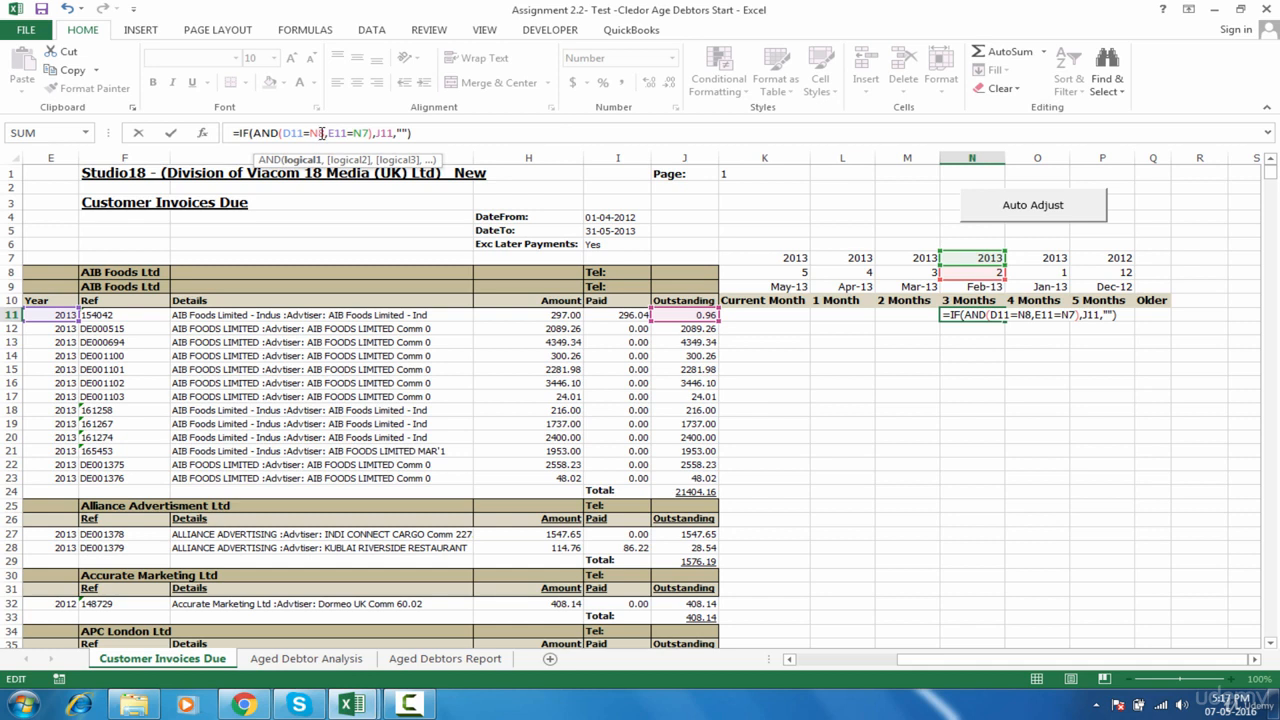
click(321, 133)
text($)
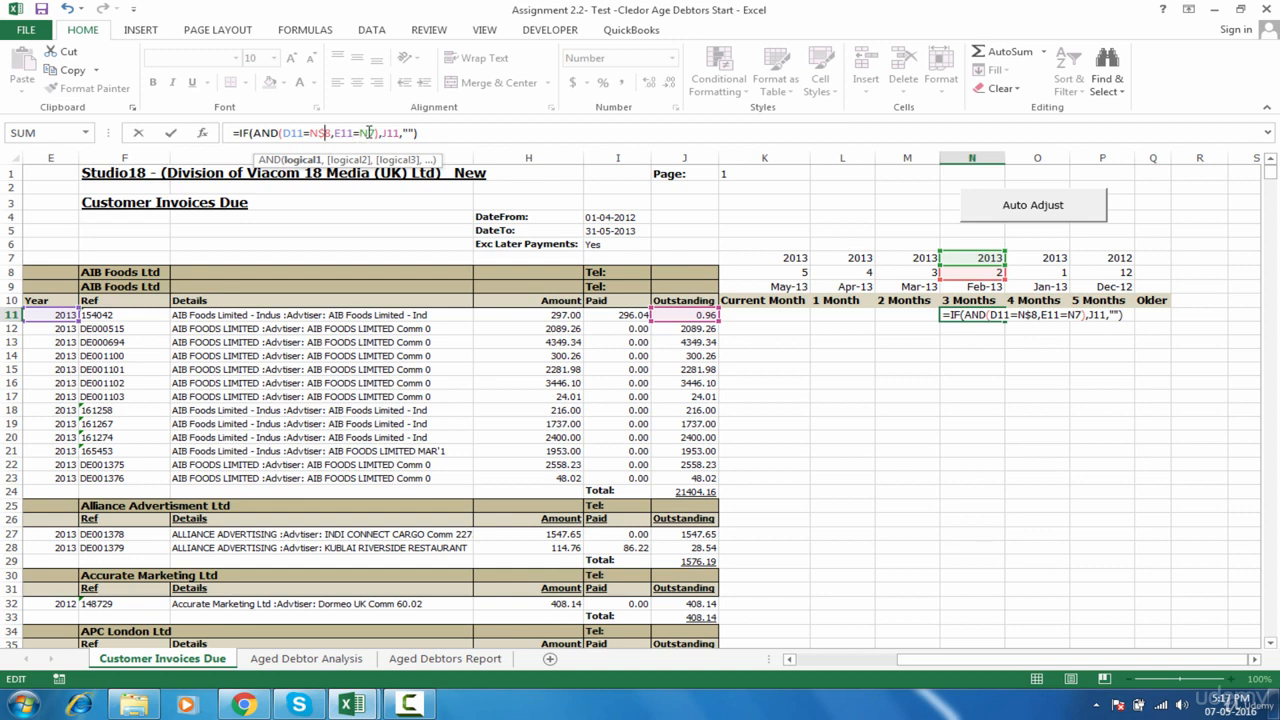
click(369, 133)
text($)
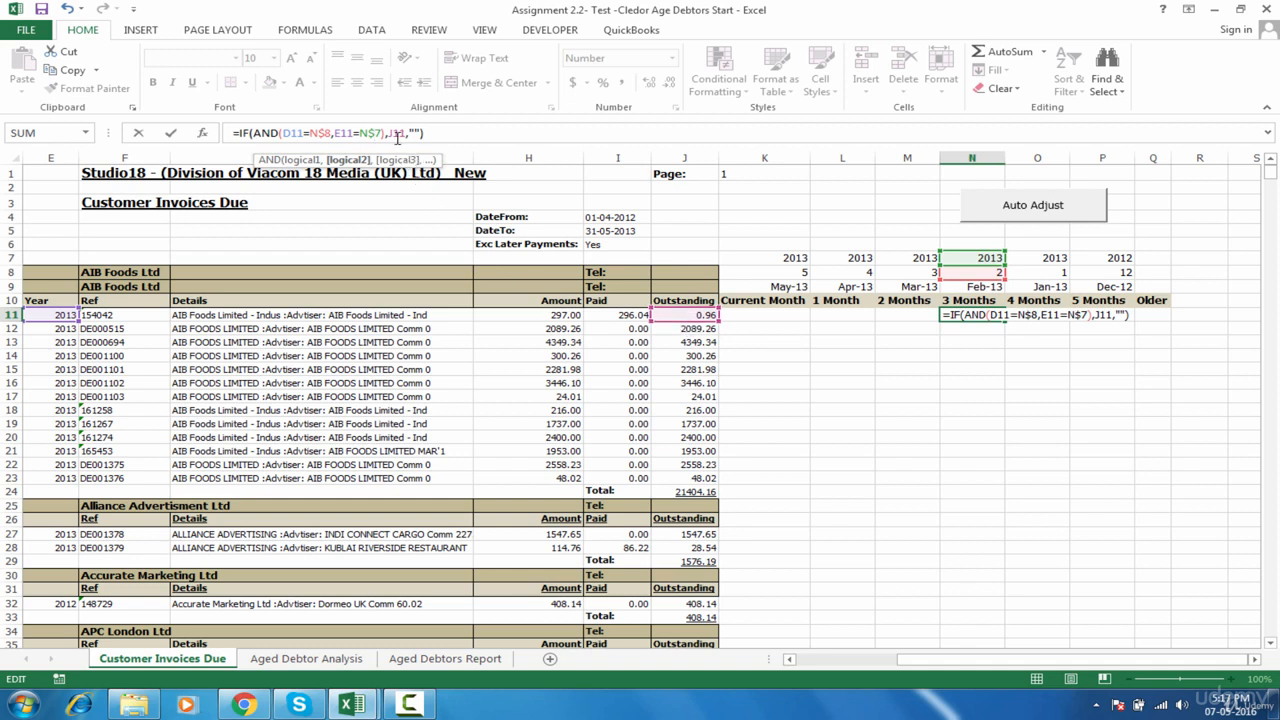
Fix the outstanding amount's column in the N11 formula by making its reference $J11.
click(388, 133)
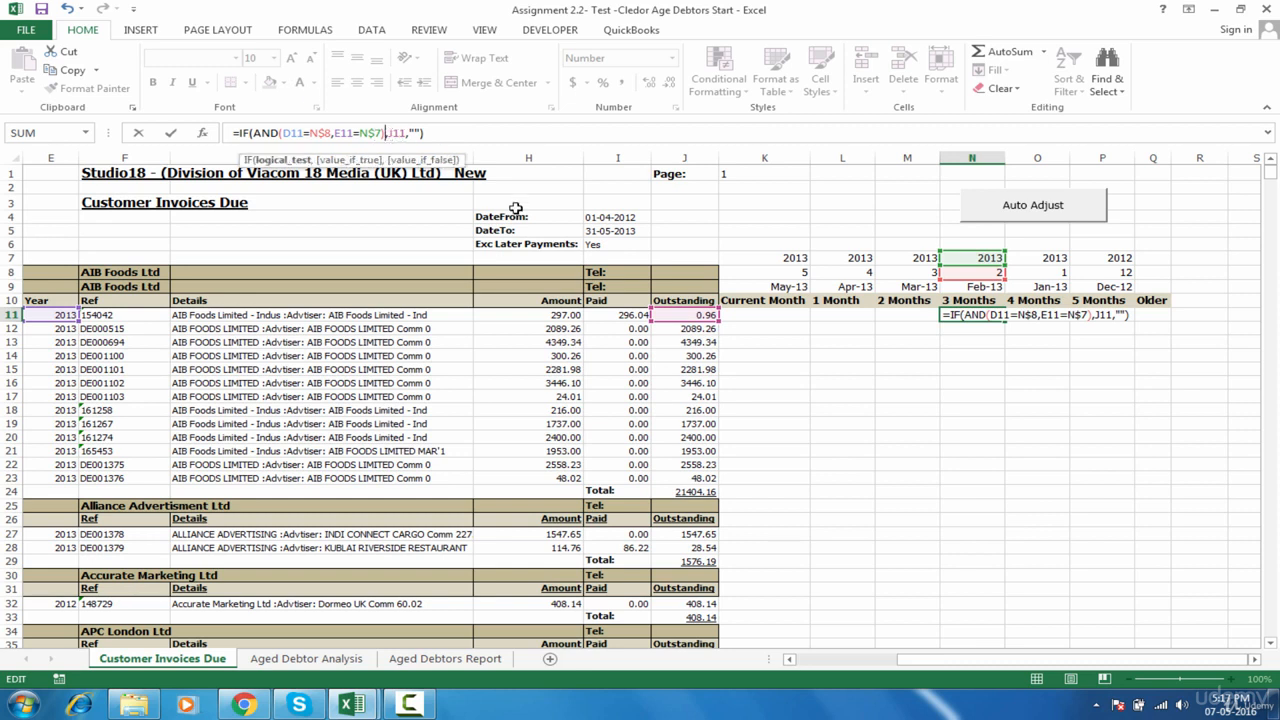
double_click(396, 133)
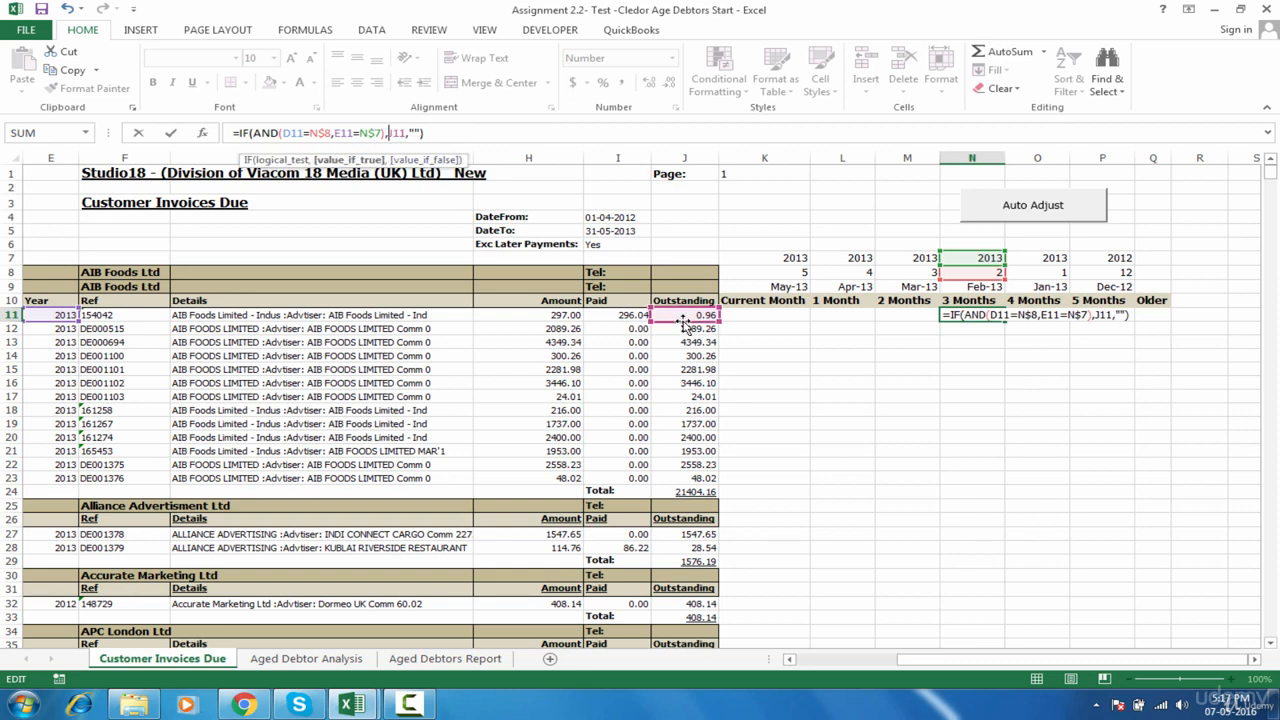
click(628, 316)
click(672, 316)
click(678, 330)
click(678, 317)
text($)
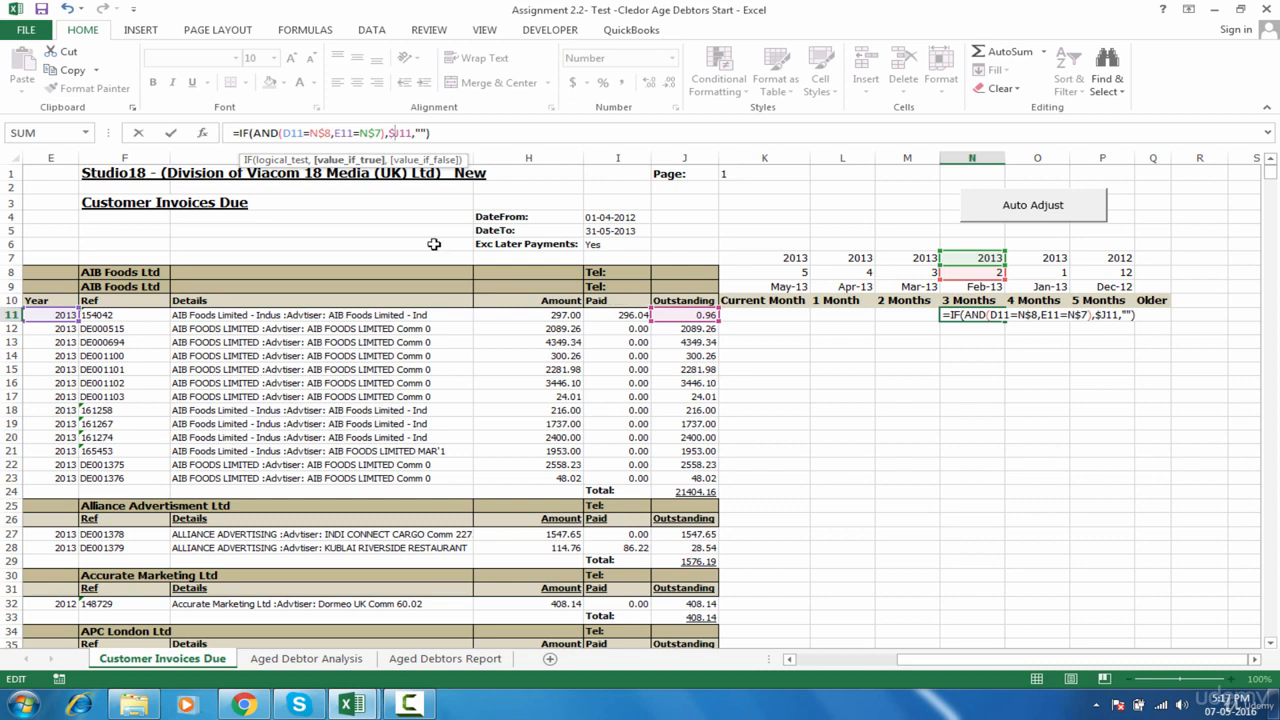
Change the invoice month and year references to $D11 and $E11, and commit the formula =IF(AND($D11=N$8,$E11=N$7),$J11,"") in N11.
click(284, 133)
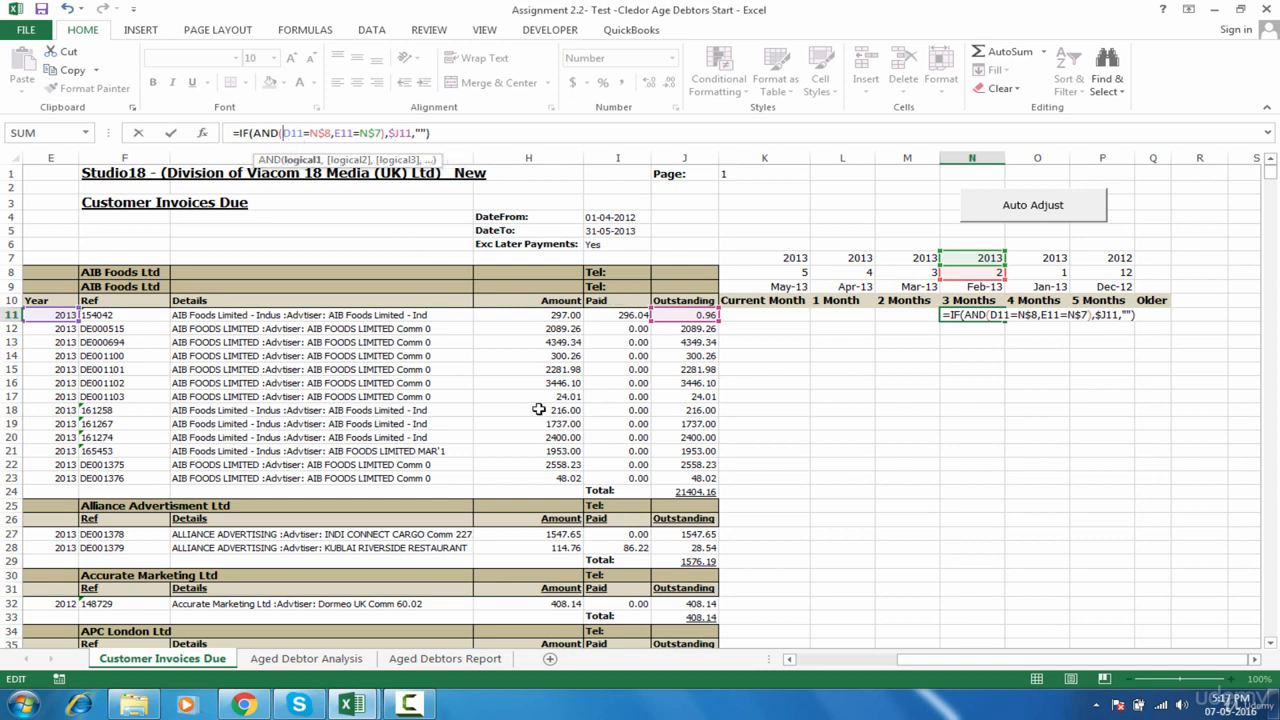
text($)
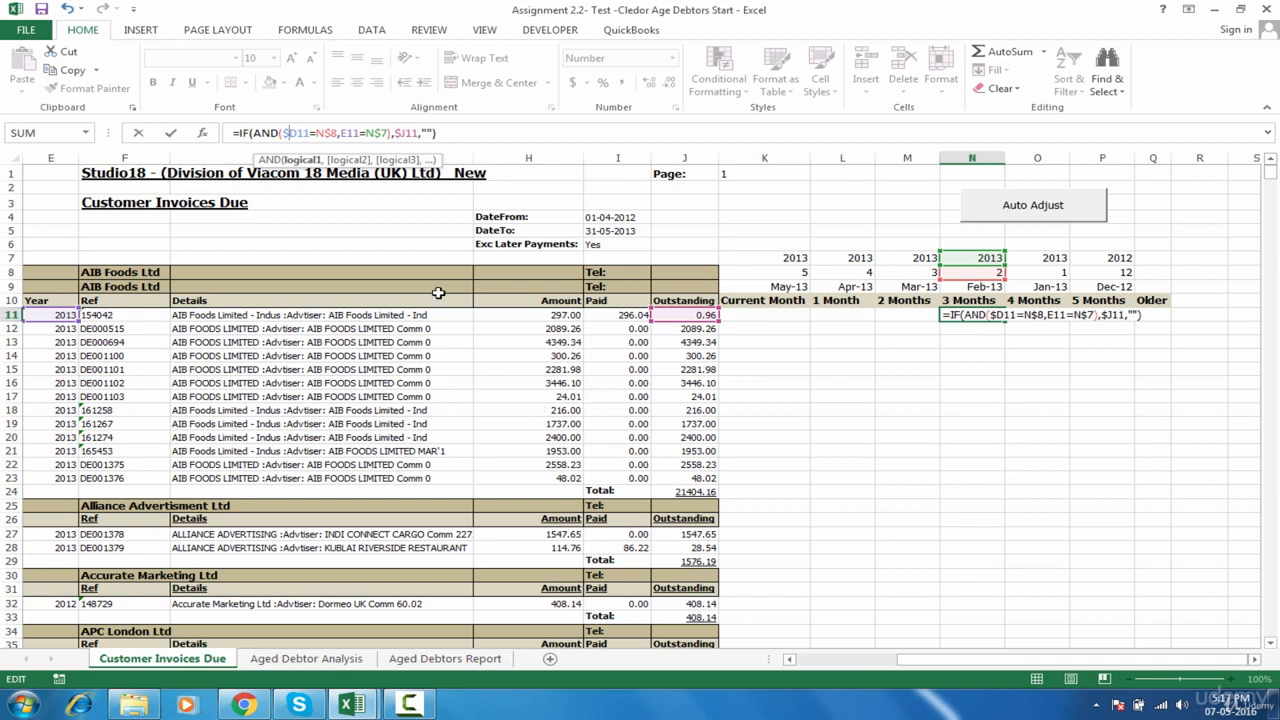
click(343, 133)
text($)
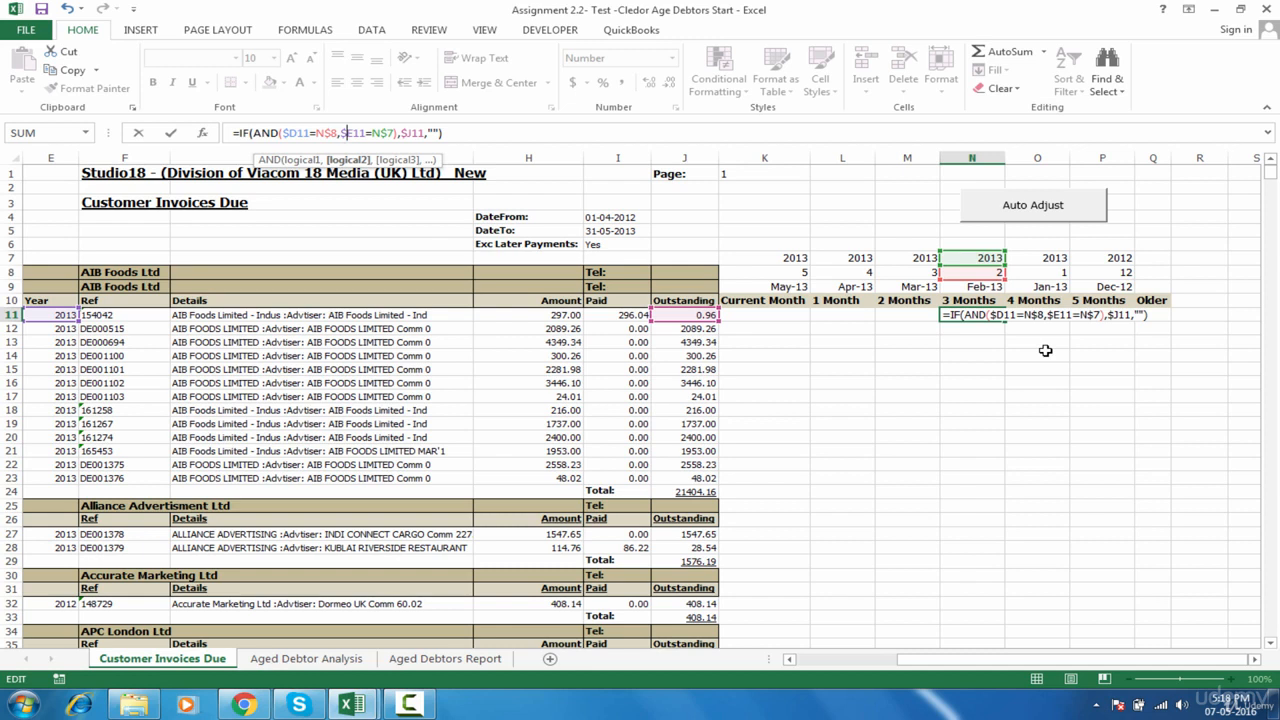
key(Return)
Fill the N11 formula across row 11 from Current Month (K11) through 5 Months (P11).
click(990, 317)
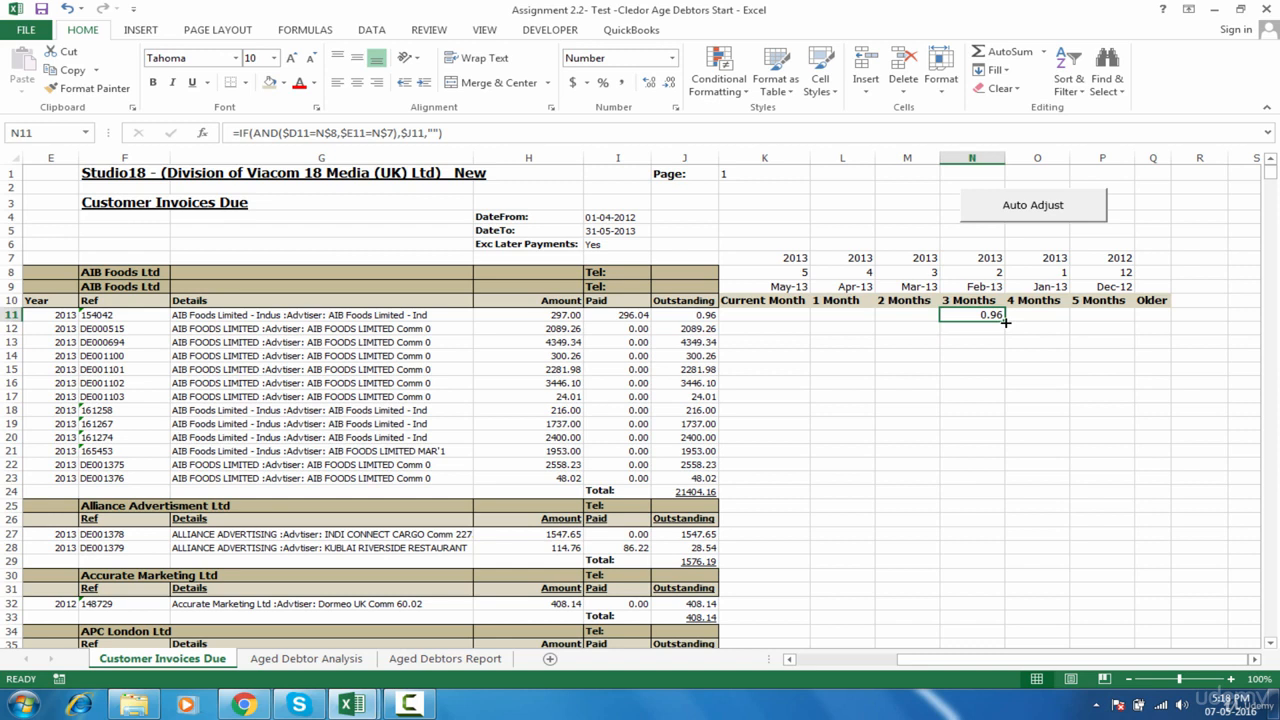
drag(1005, 322, 770, 327)
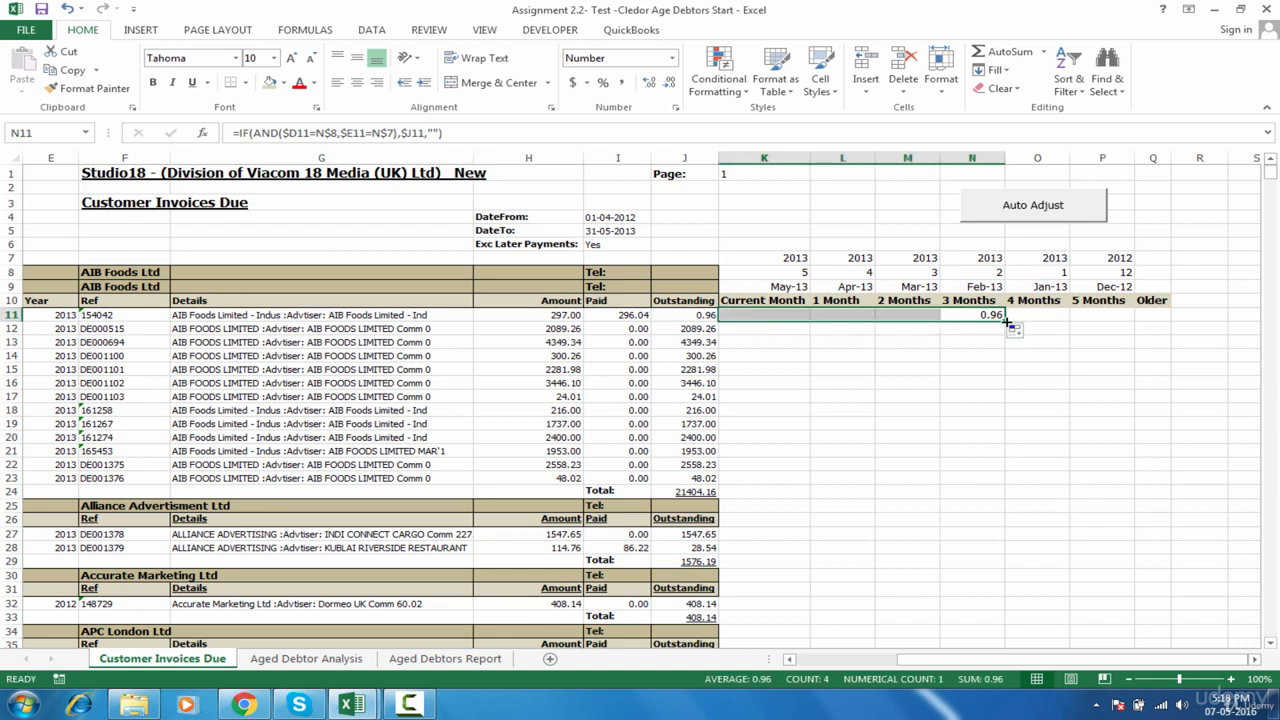
drag(1005, 322, 1134, 324)
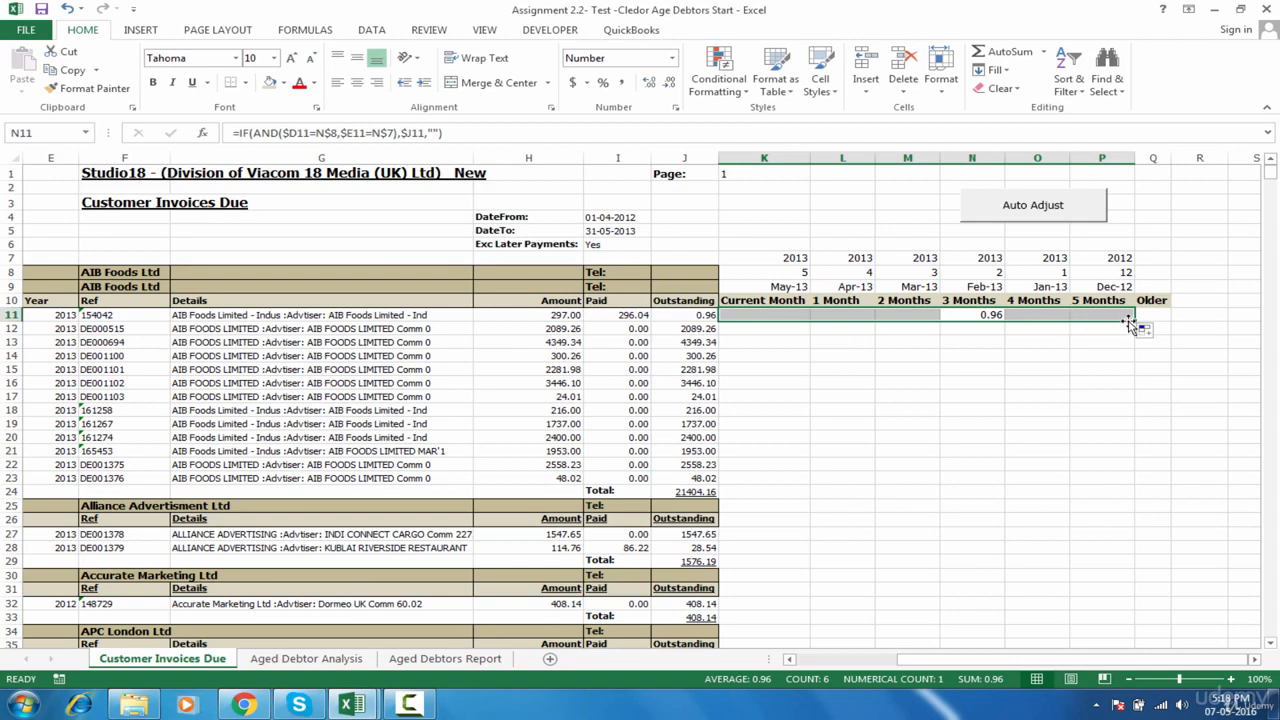
Fill the aging formulas in K11:P11 down through row 1099 and return to the top of the sheet to review them.
drag(1137, 321, 1138, 331)
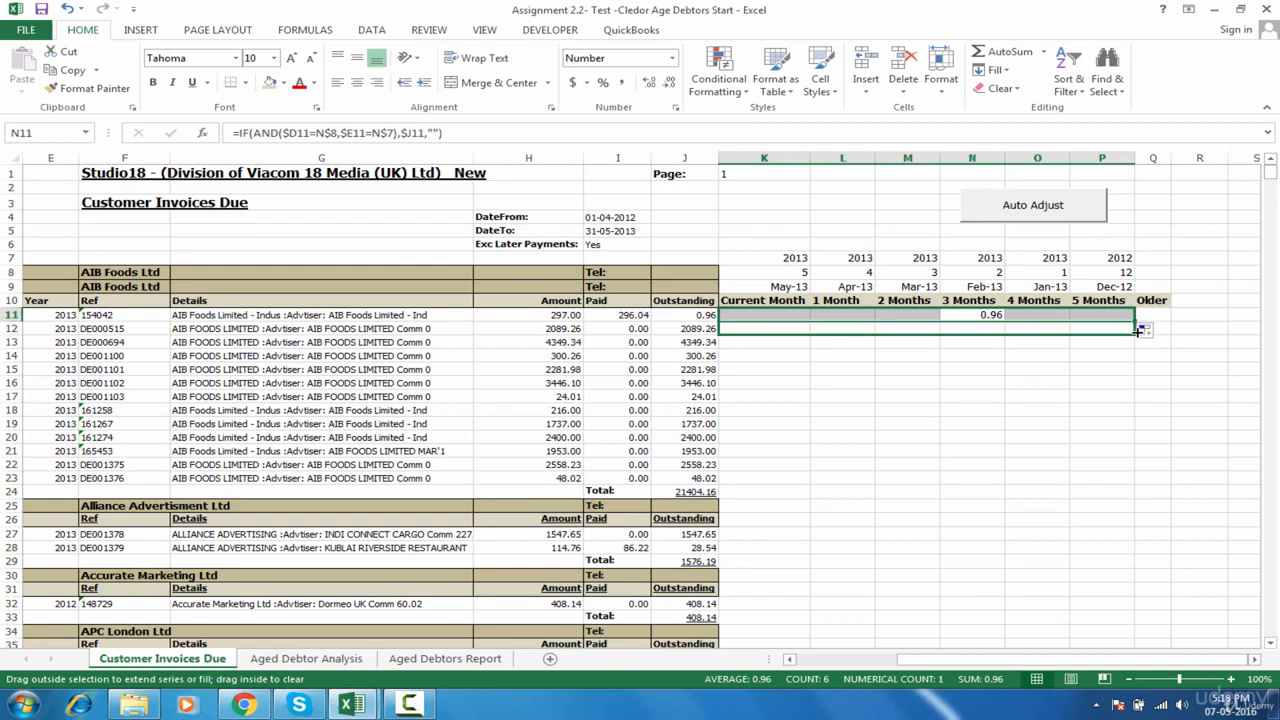
mouse_move(1135, 361)
mouse_down()
mouse_move(1135, 652)
mouse_move(1135, 468)
mouse_move(1135, 652)
mouse_move(1135, 600)
mouse_move(1008, 716)
mouse_move(1031, 520)
mouse_move(998, 672)
mouse_move(983, 609)
mouse_up()
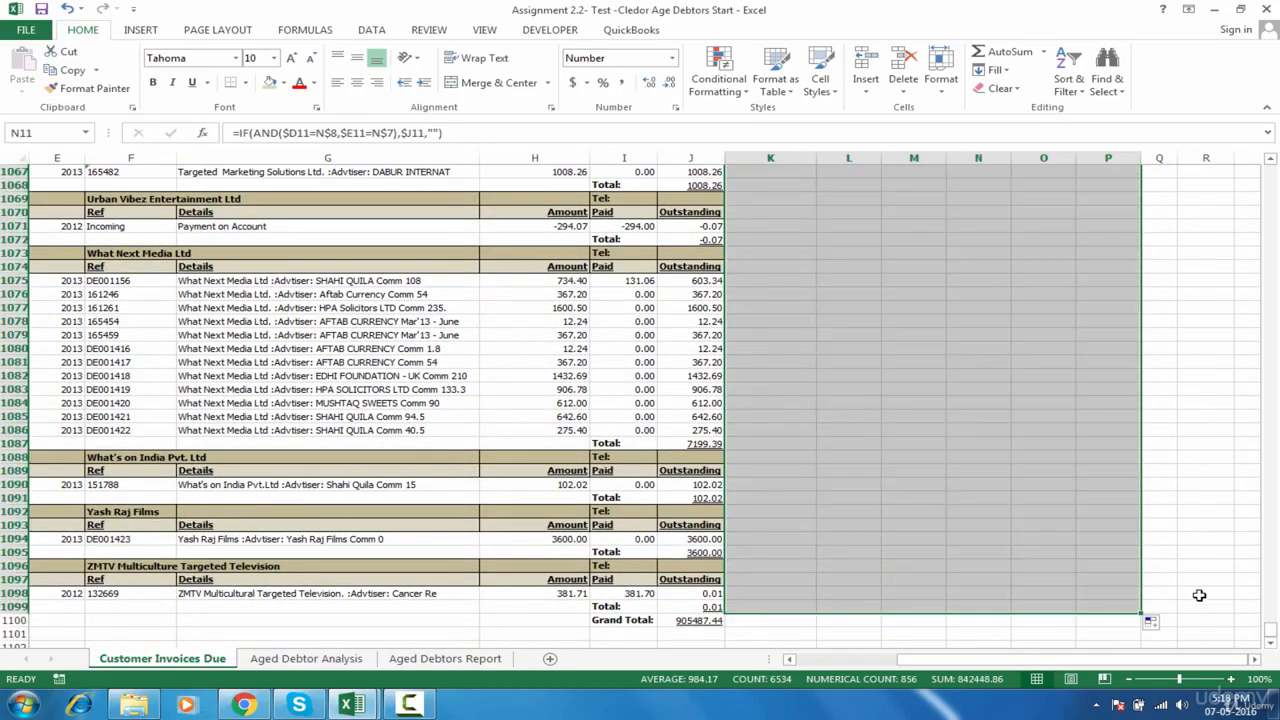
drag(1272, 632, 1270, 192)
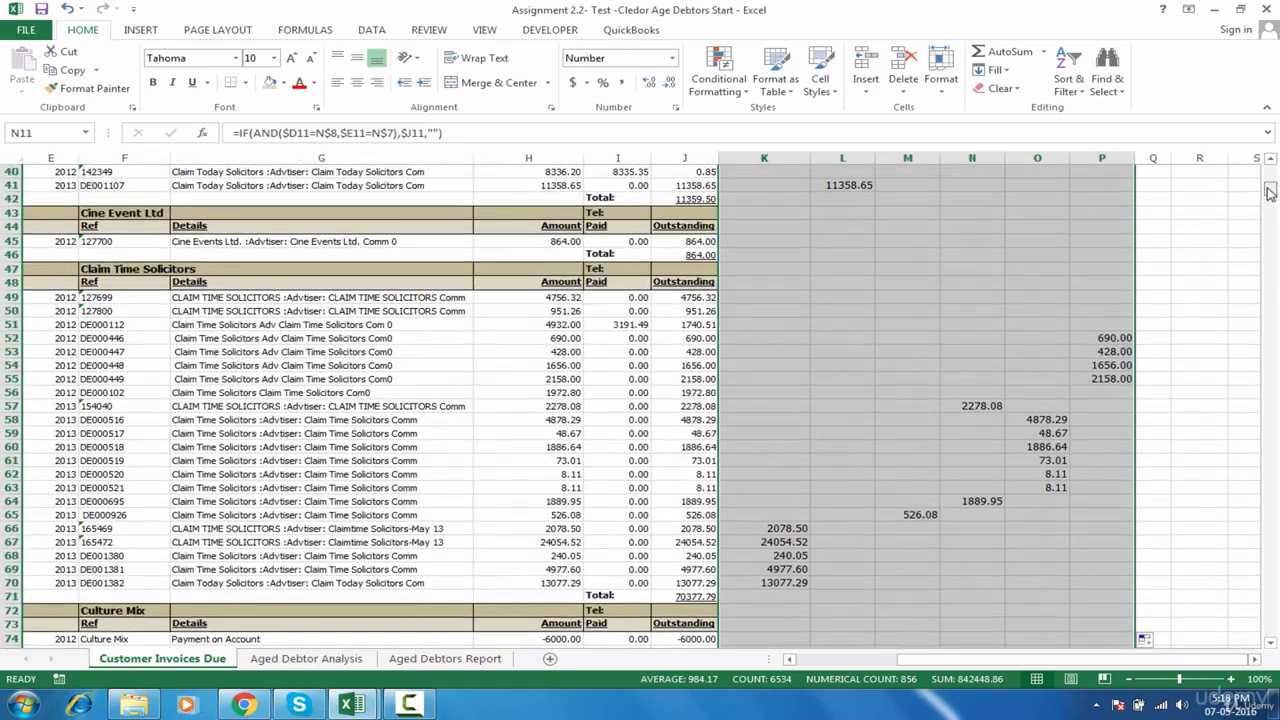
scroll(1270, 192, up, 13)
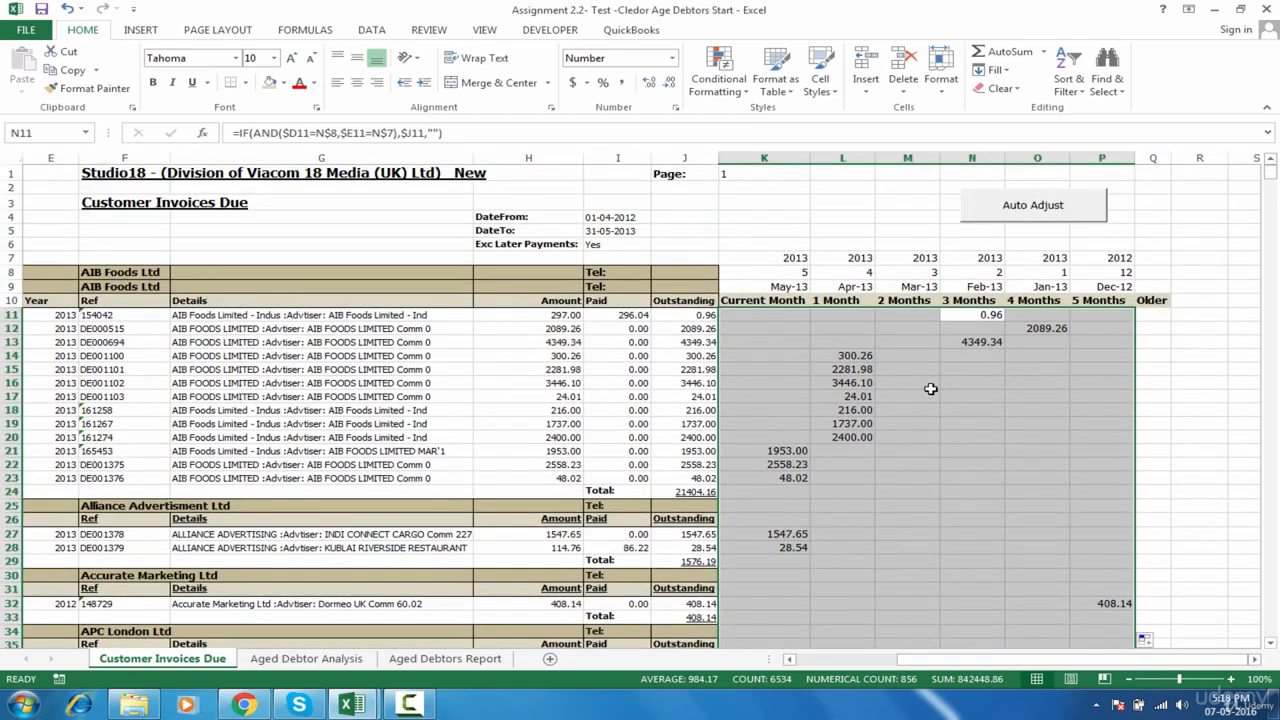
Spot-check the filled aging formulas and amounts in the month columns for the first customers' invoices.
click(930, 388)
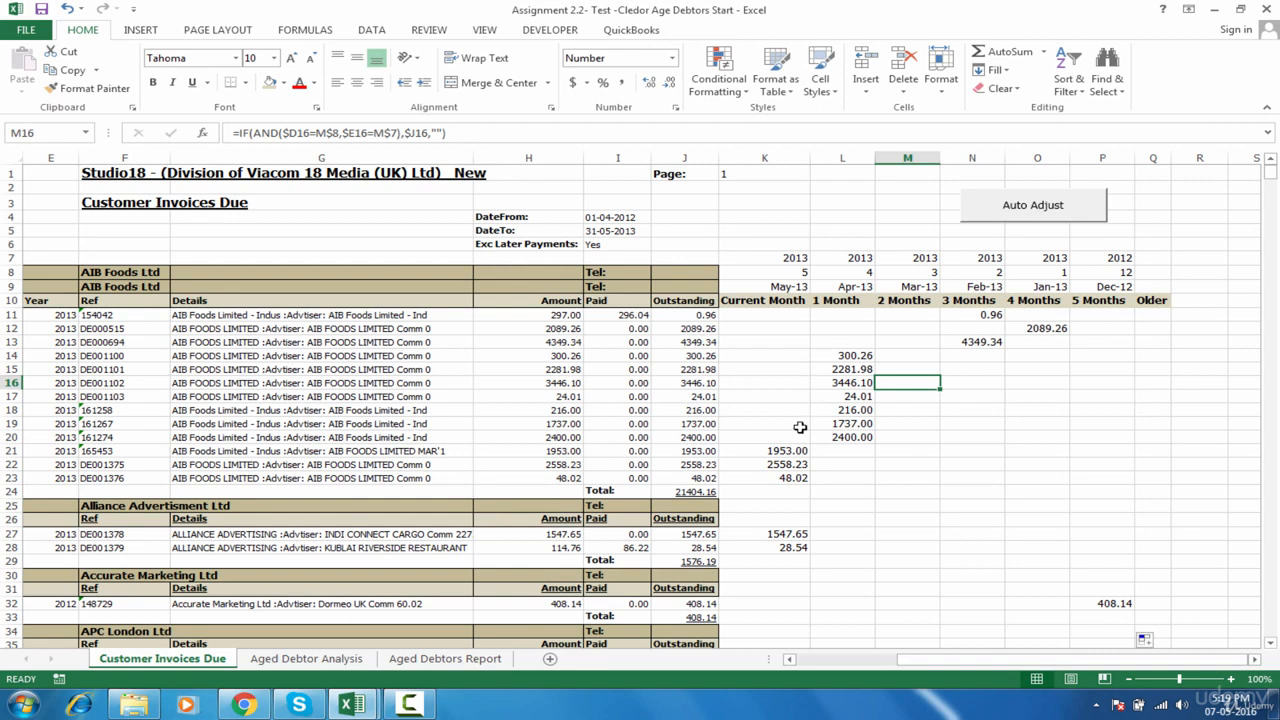
click(1097, 592)
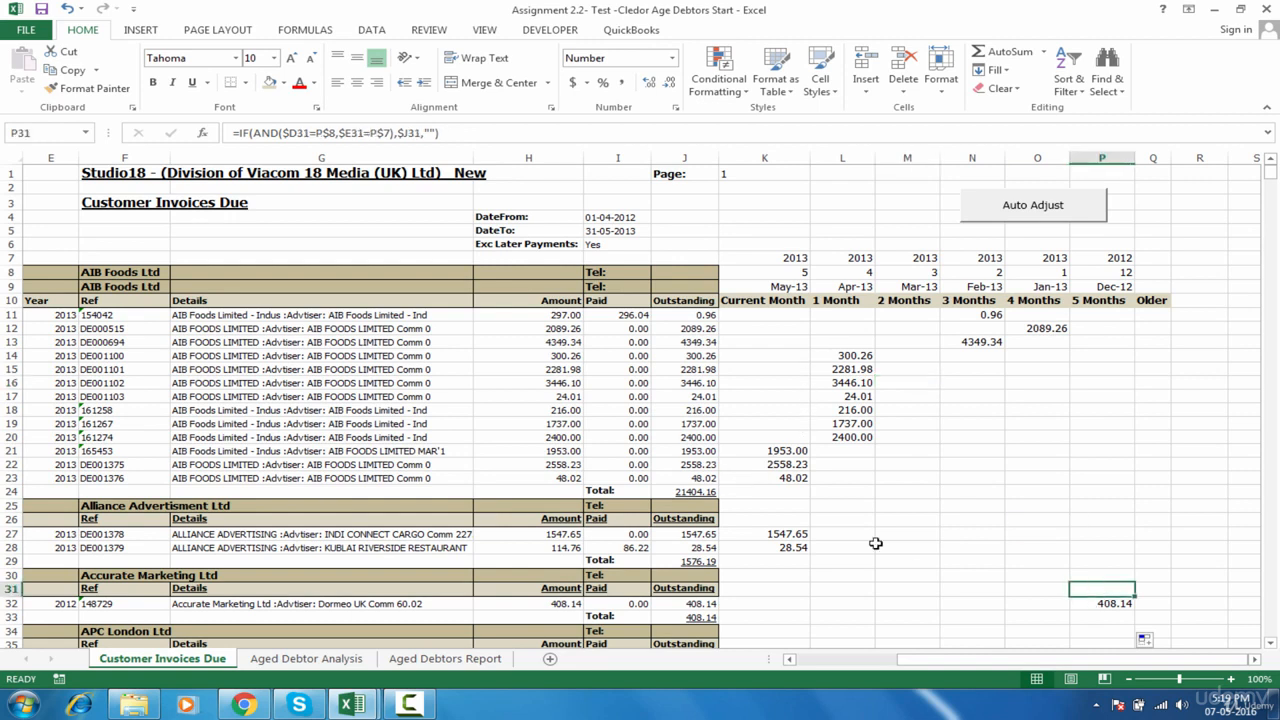
click(778, 550)
click(843, 424)
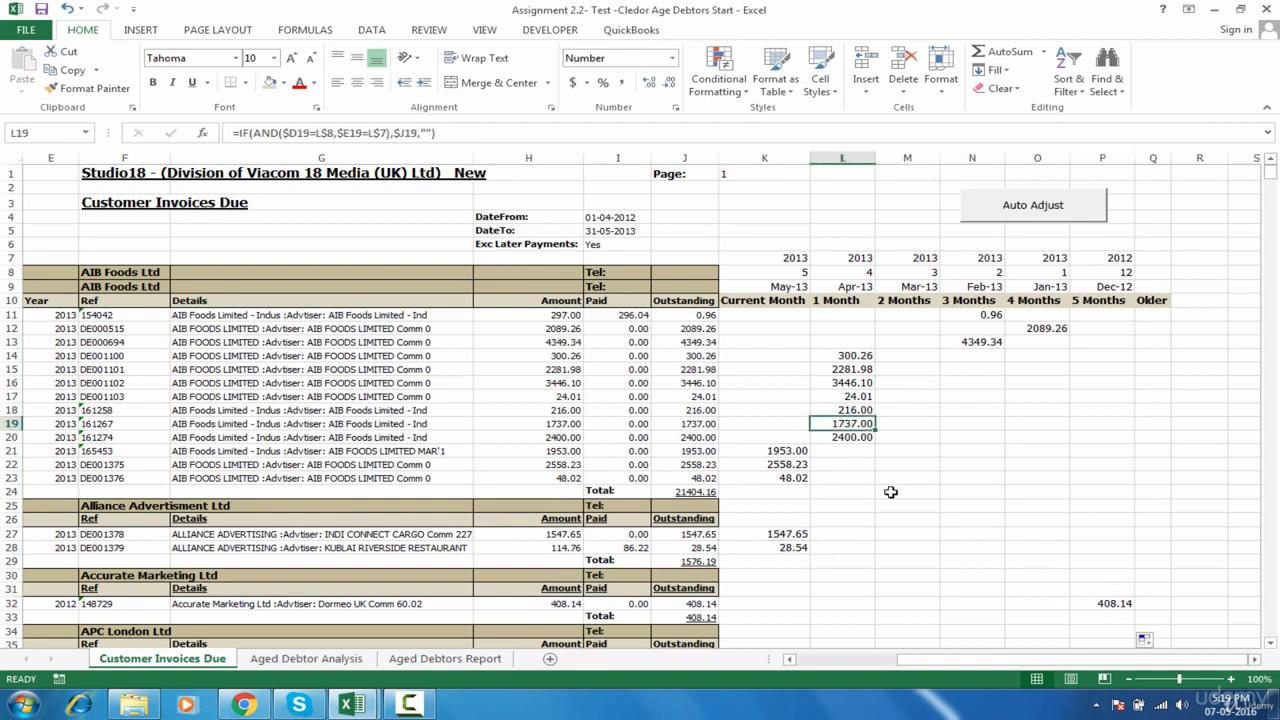
click(1271, 643)
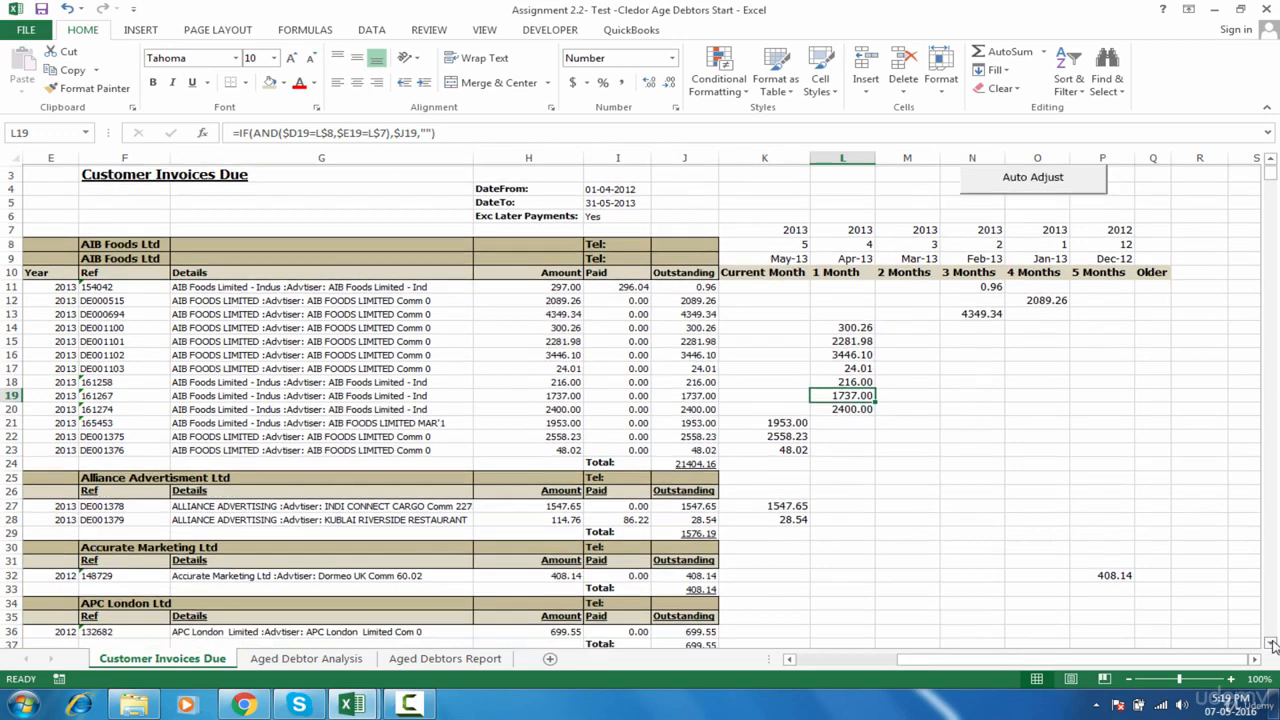
click(1271, 643)
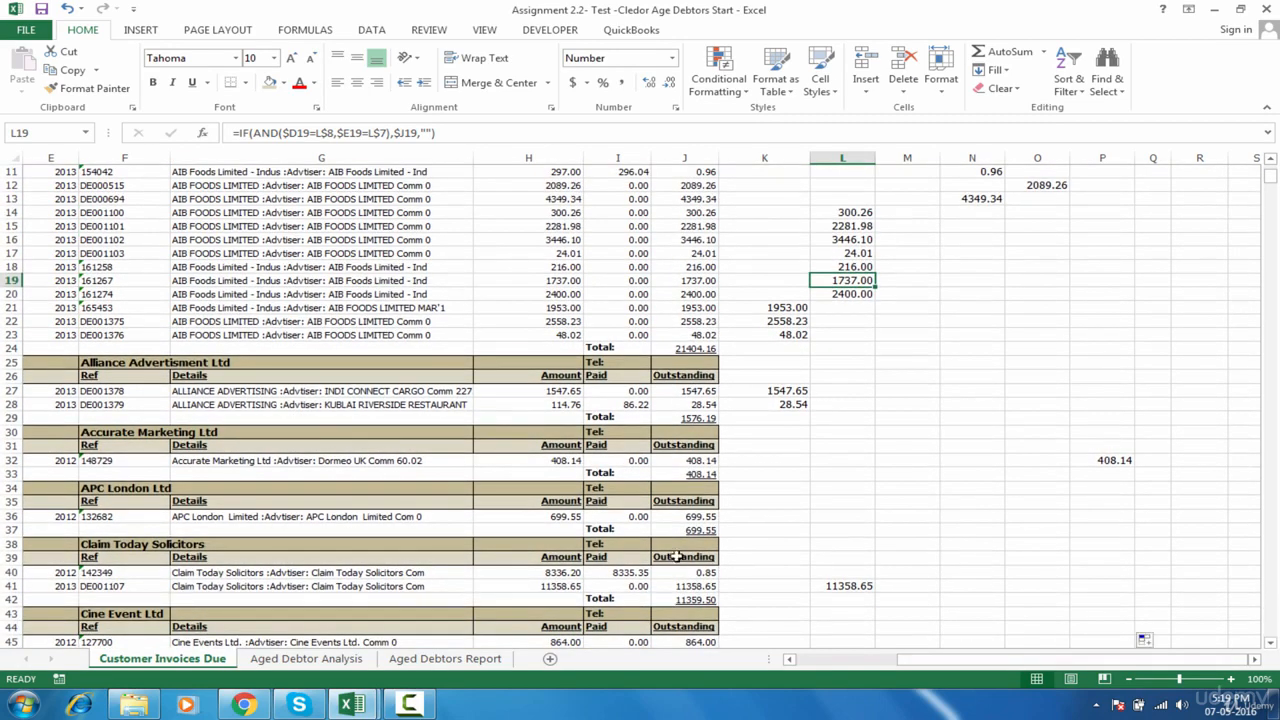
Examine the APC London Ltd invoice in row 36, checking its K36 formula and its date, month and year cells.
click(770, 517)
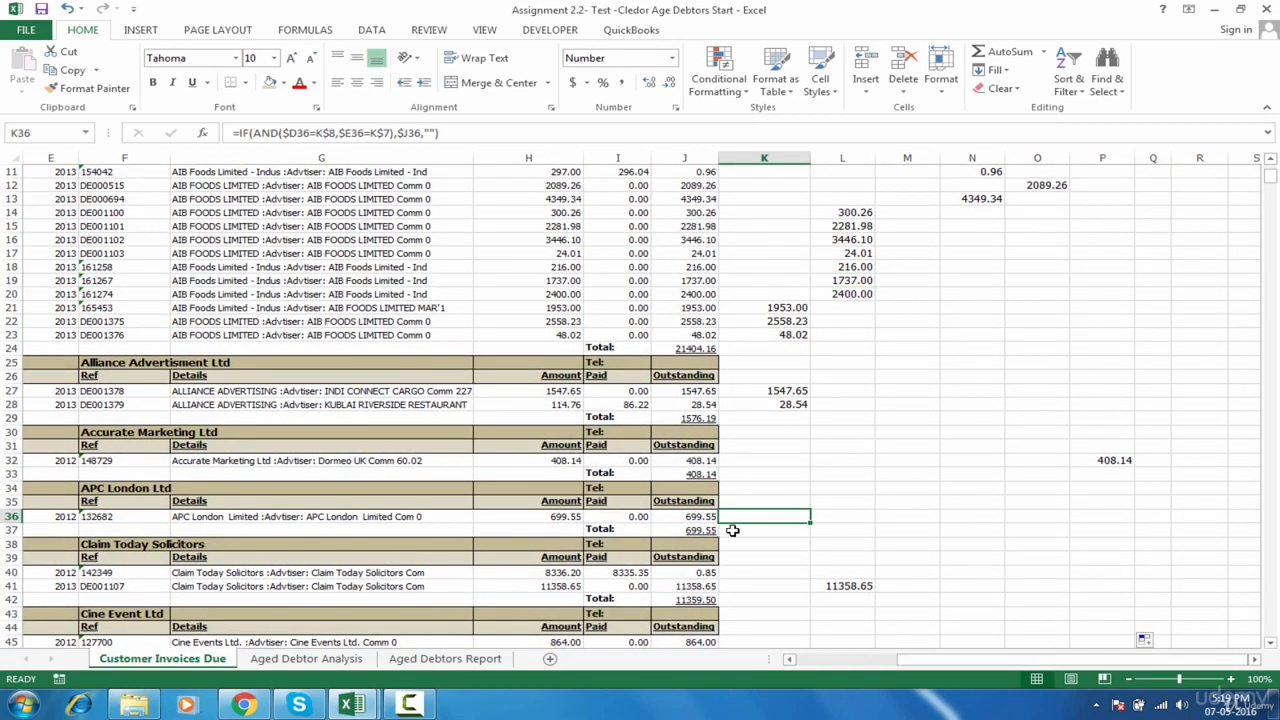
key(Left)
key(Left)
key(Left)
key(Left)
key(Left)
key(Left)
key(Left)
key(Left)
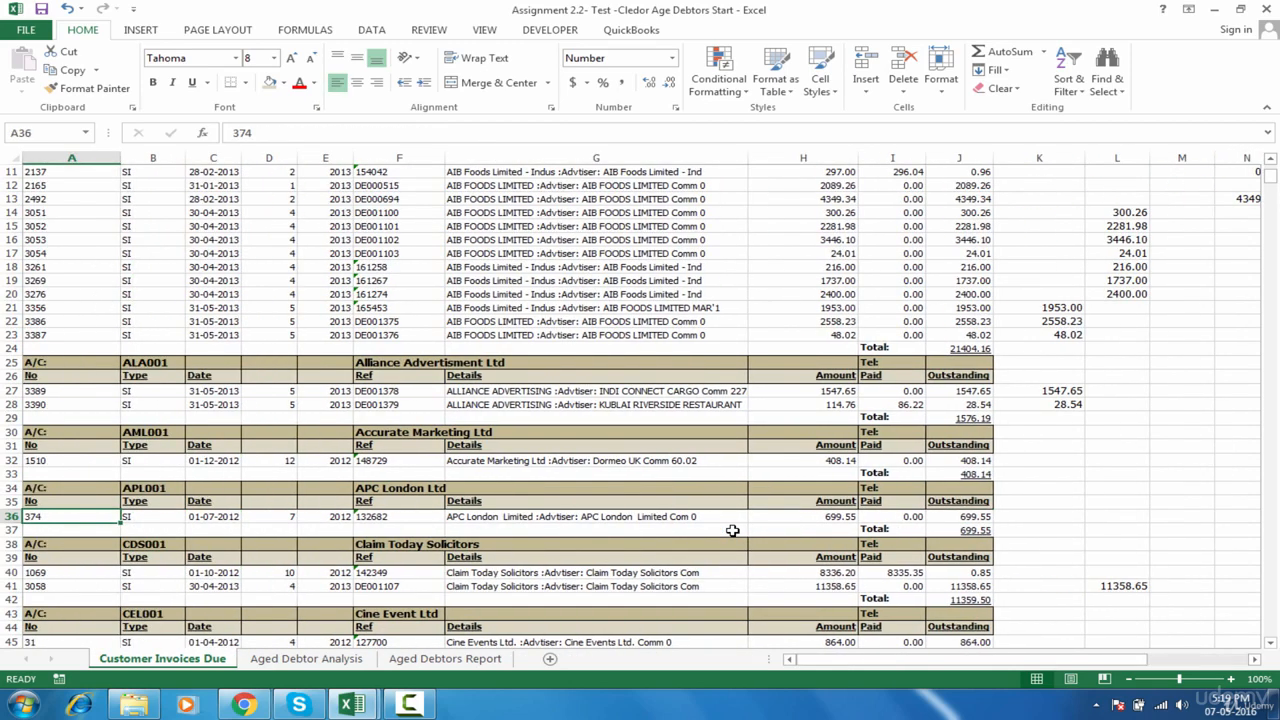
key(Right)
key(Right)
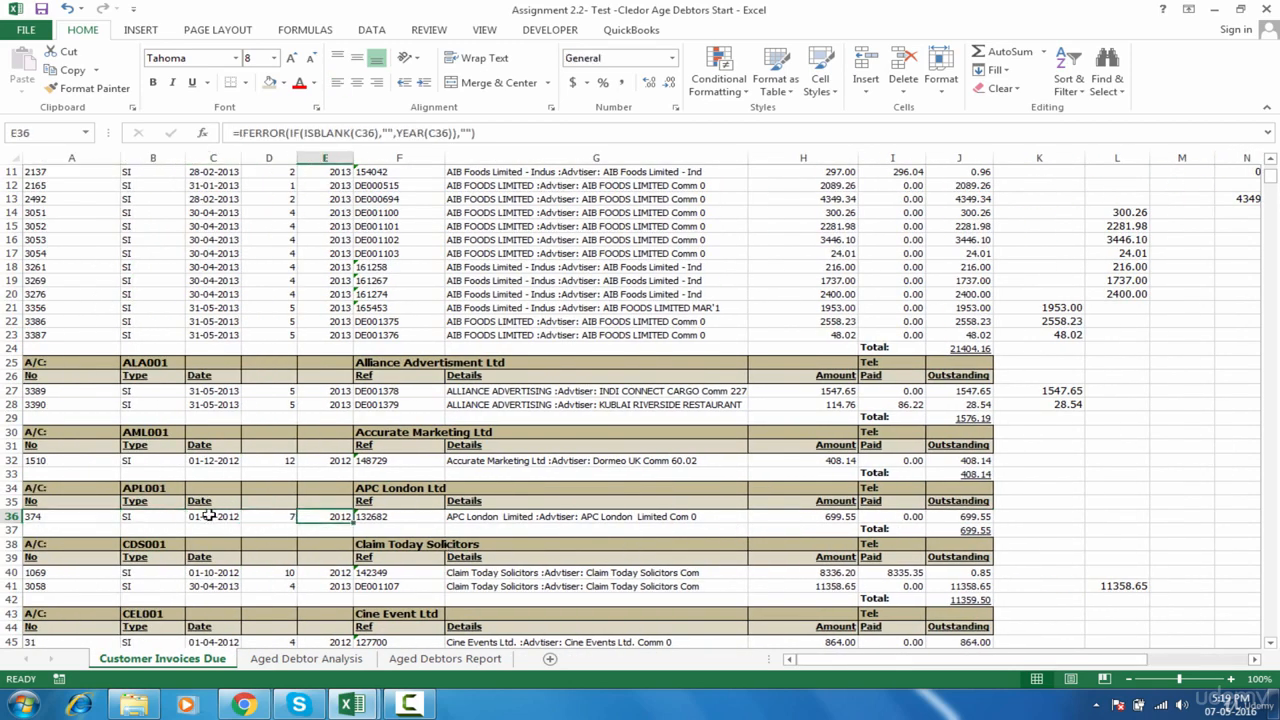
click(224, 520)
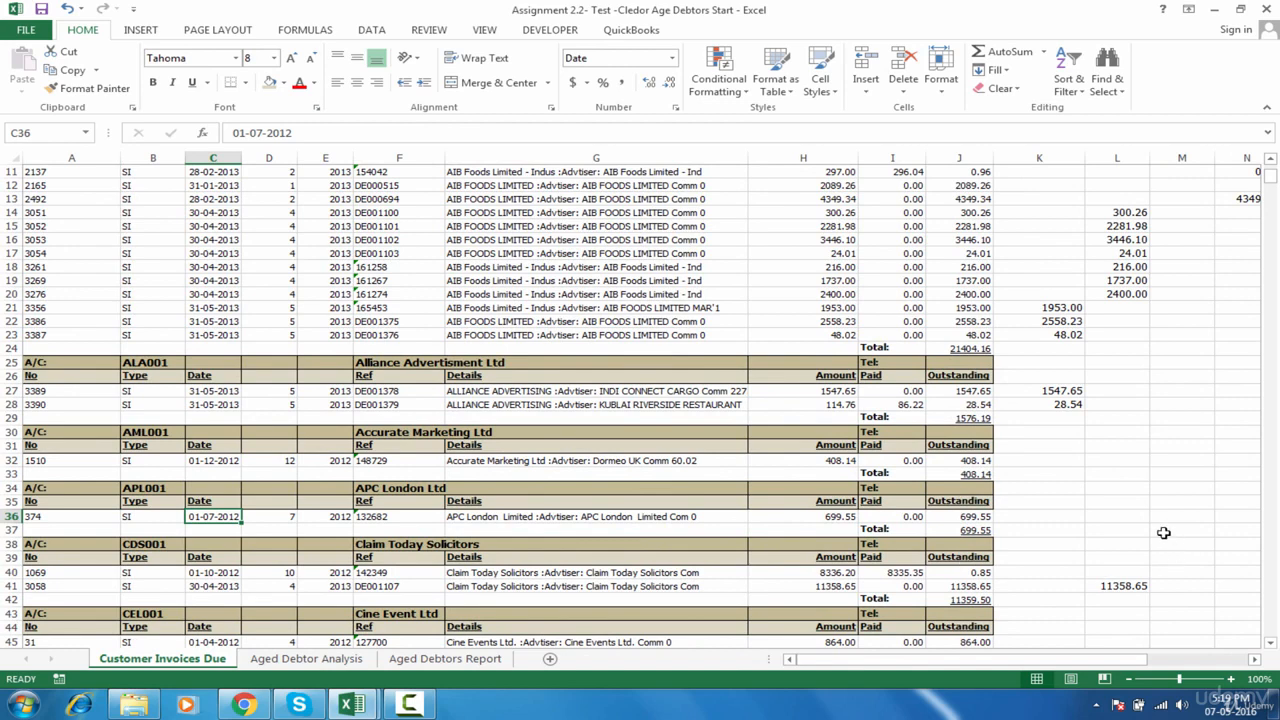
Check row 36 across the month columns through the Older column Q, and go back up to the column headings.
click(1107, 515)
key(Right)
key(Right)
key(Right)
key(Right)
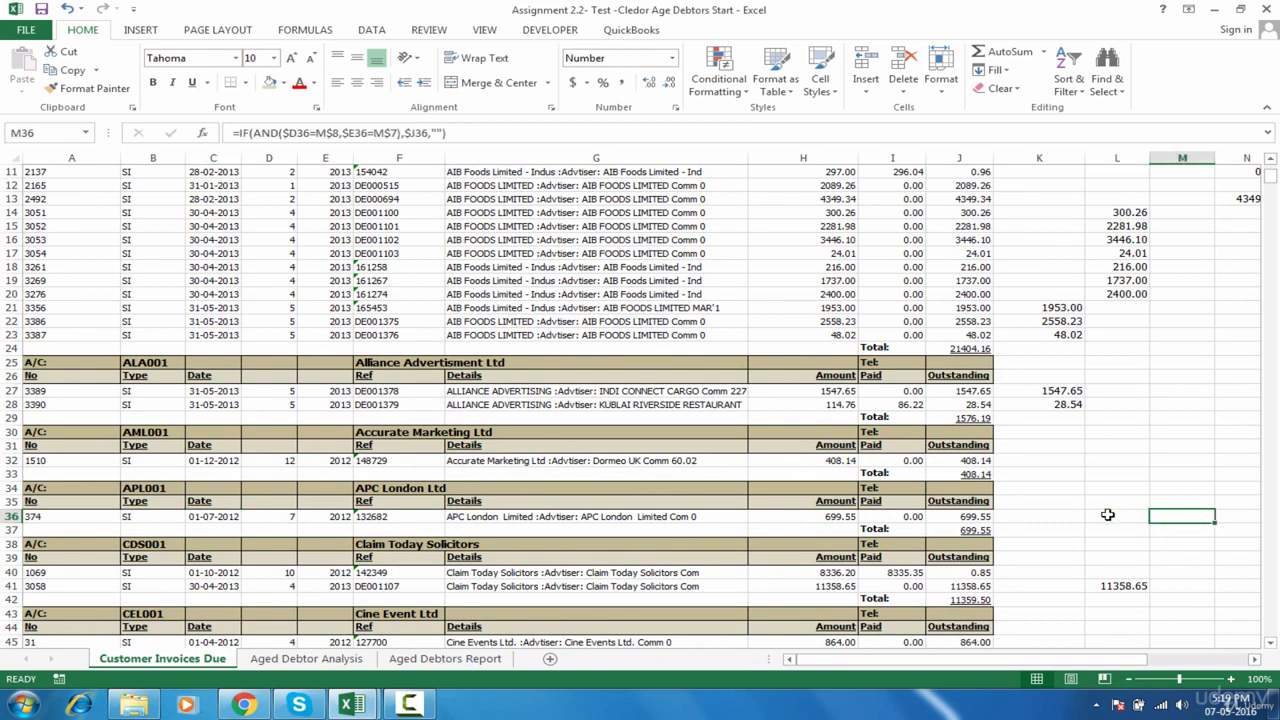
key(Right)
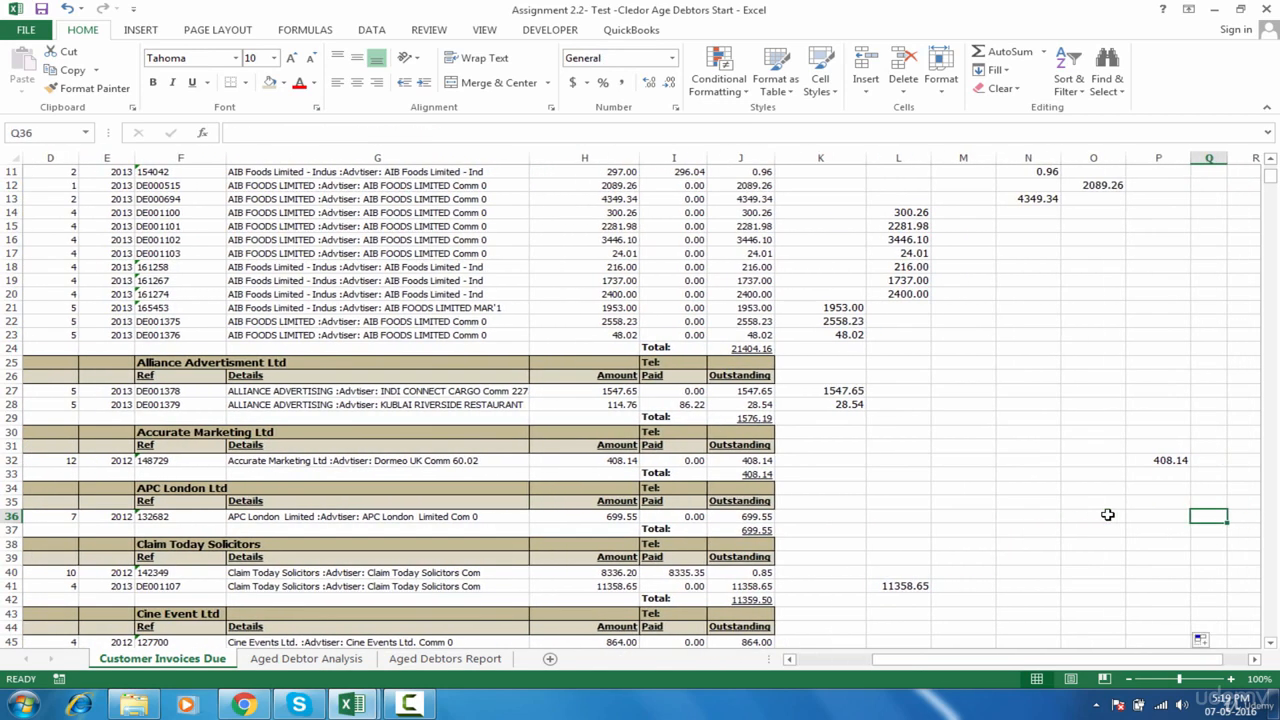
key(Up)
key(Up)
key(Up)
key(Up)
key(Up)
key(Up)
key(Up)
key(Up)
key(Up)
key(Up)
key(Up)
key(Up)
key(Up)
key(Up)
key(Up)
key(Up)
key(Up)
key(Up)
key(Up)
key(Up)
key(Up)
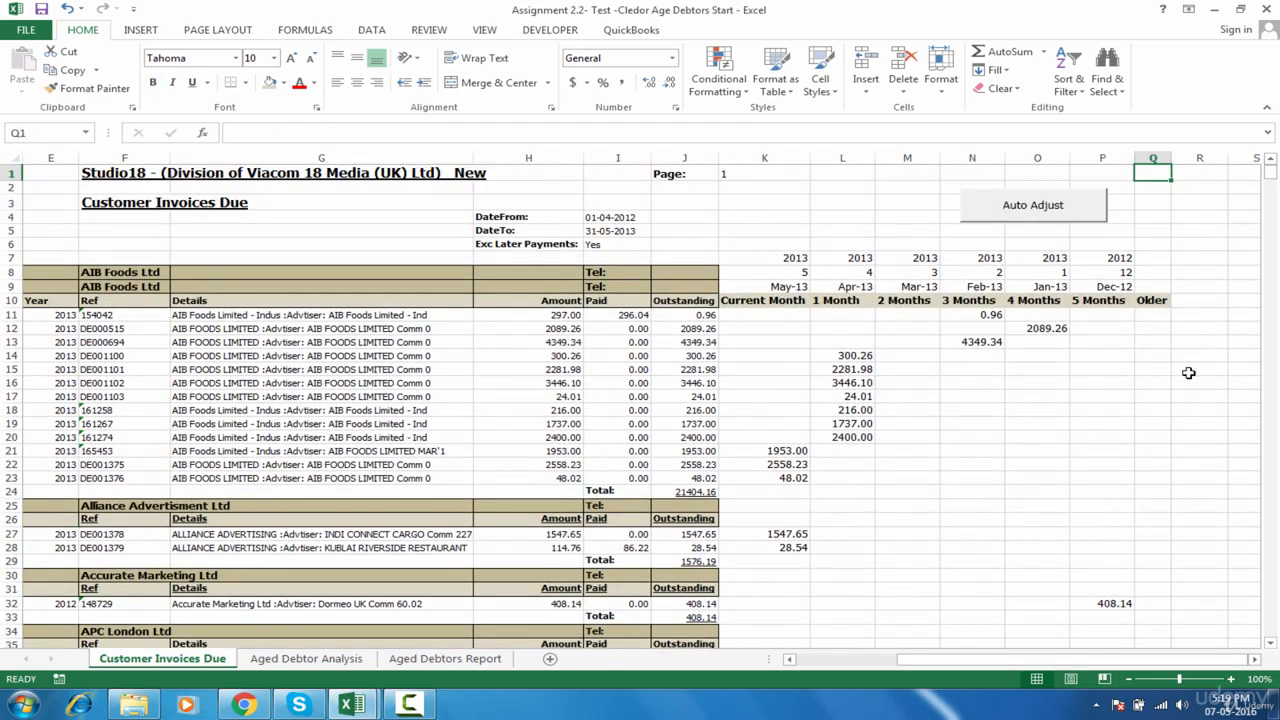
Compare the 5 Months header date in P9 and the cells beneath it with the empty Older column.
click(1156, 314)
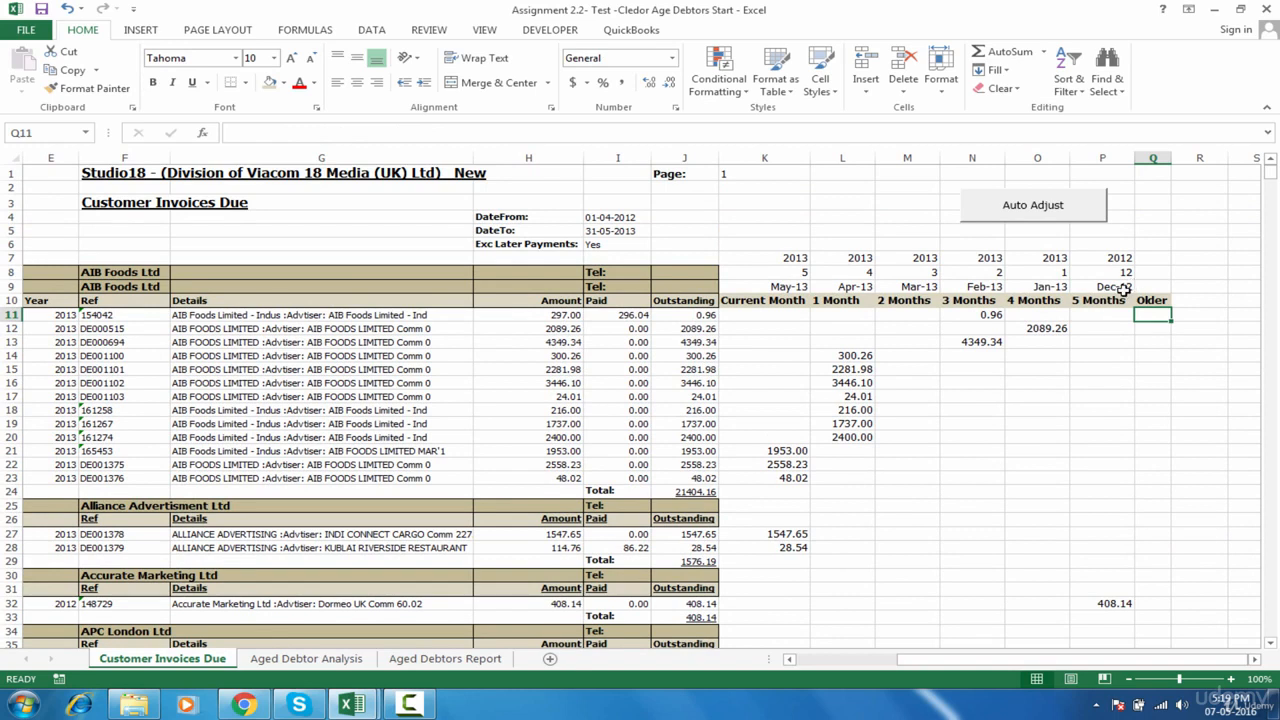
drag(1124, 290, 1118, 345)
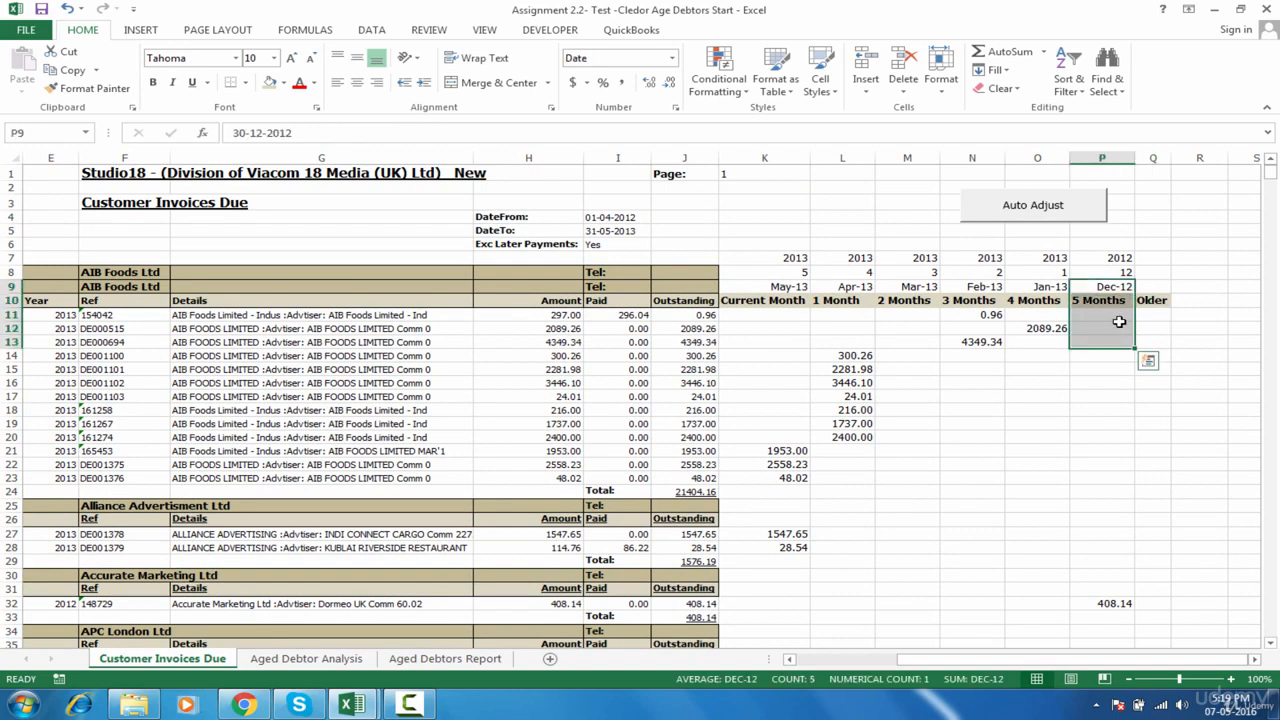
click(1122, 316)
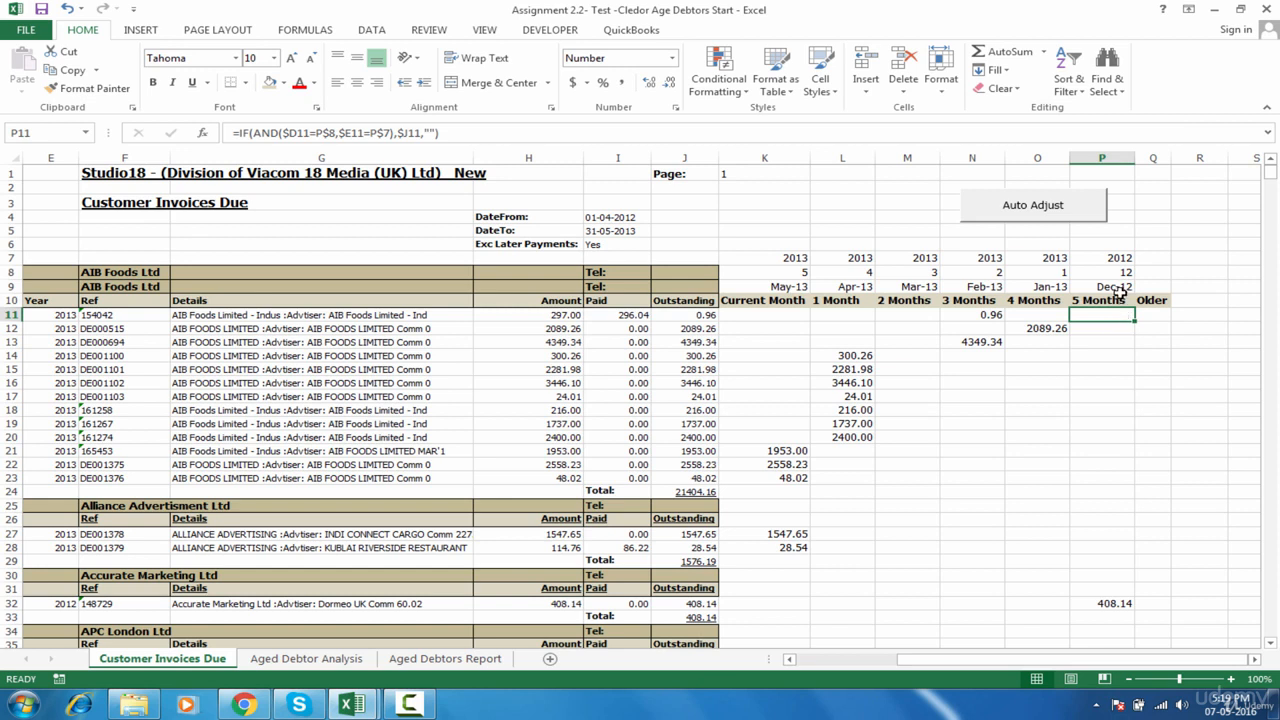
click(1123, 288)
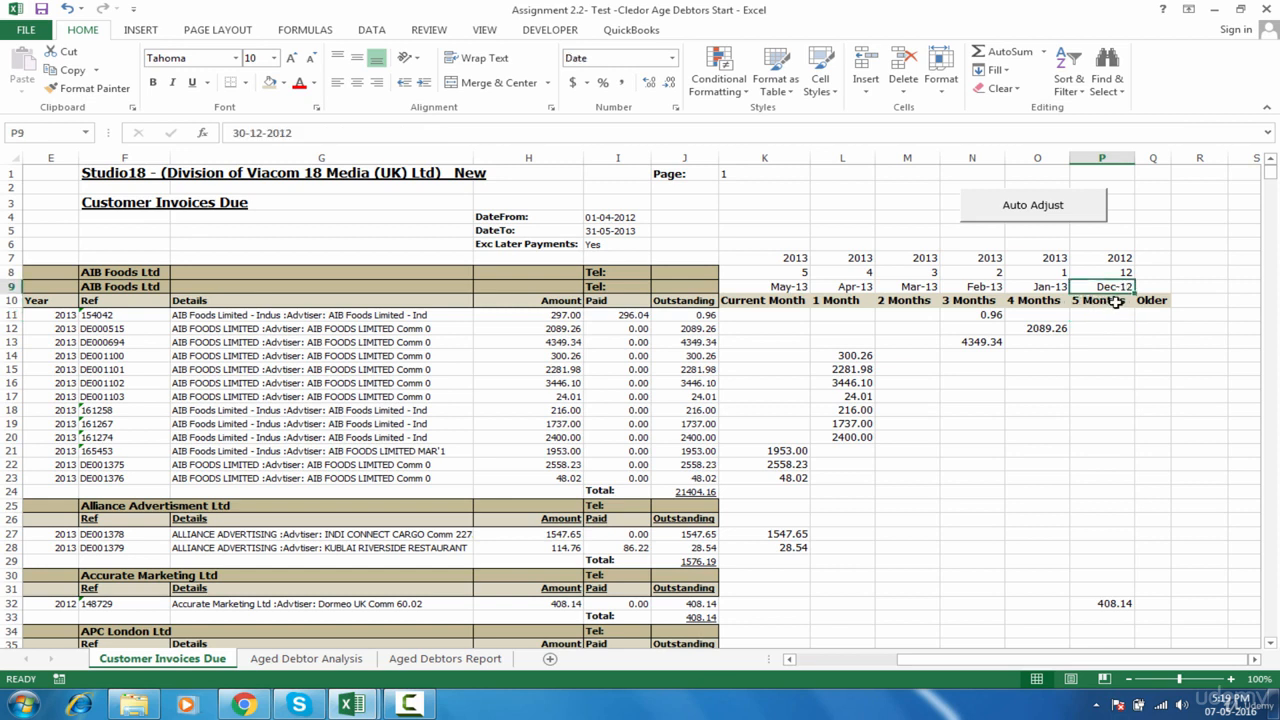
drag(1114, 315, 1109, 408)
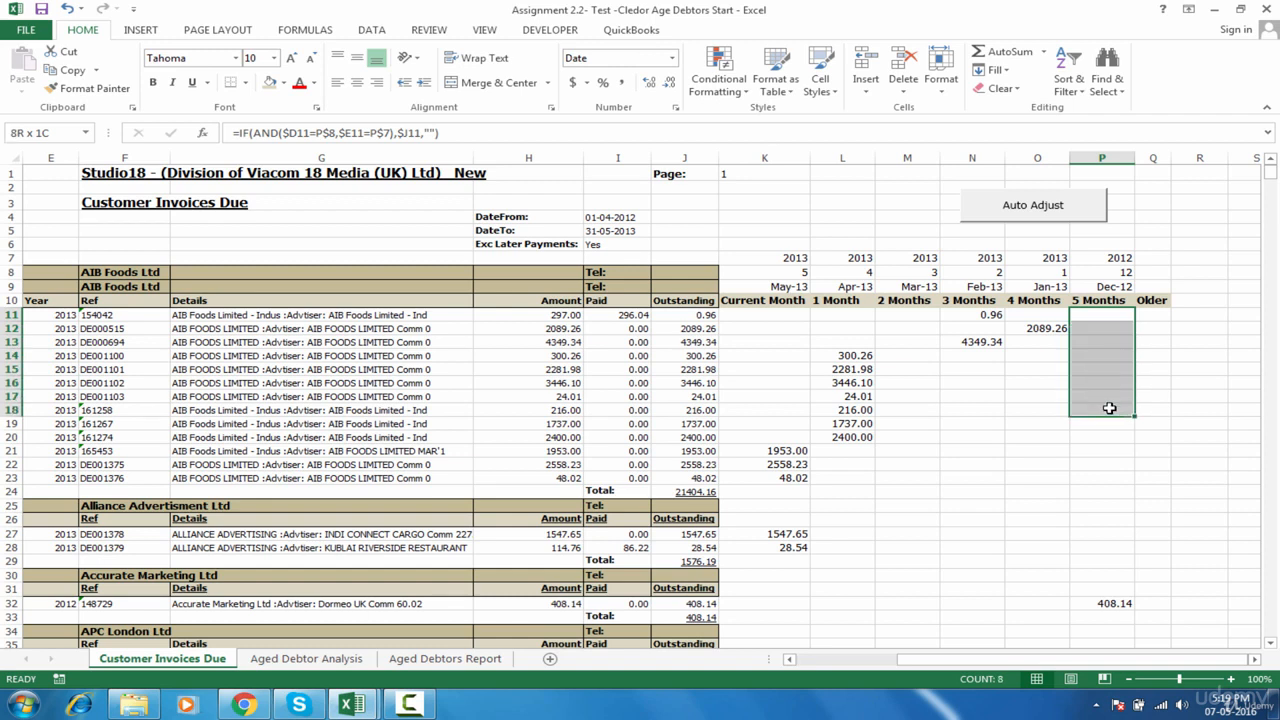
click(1153, 318)
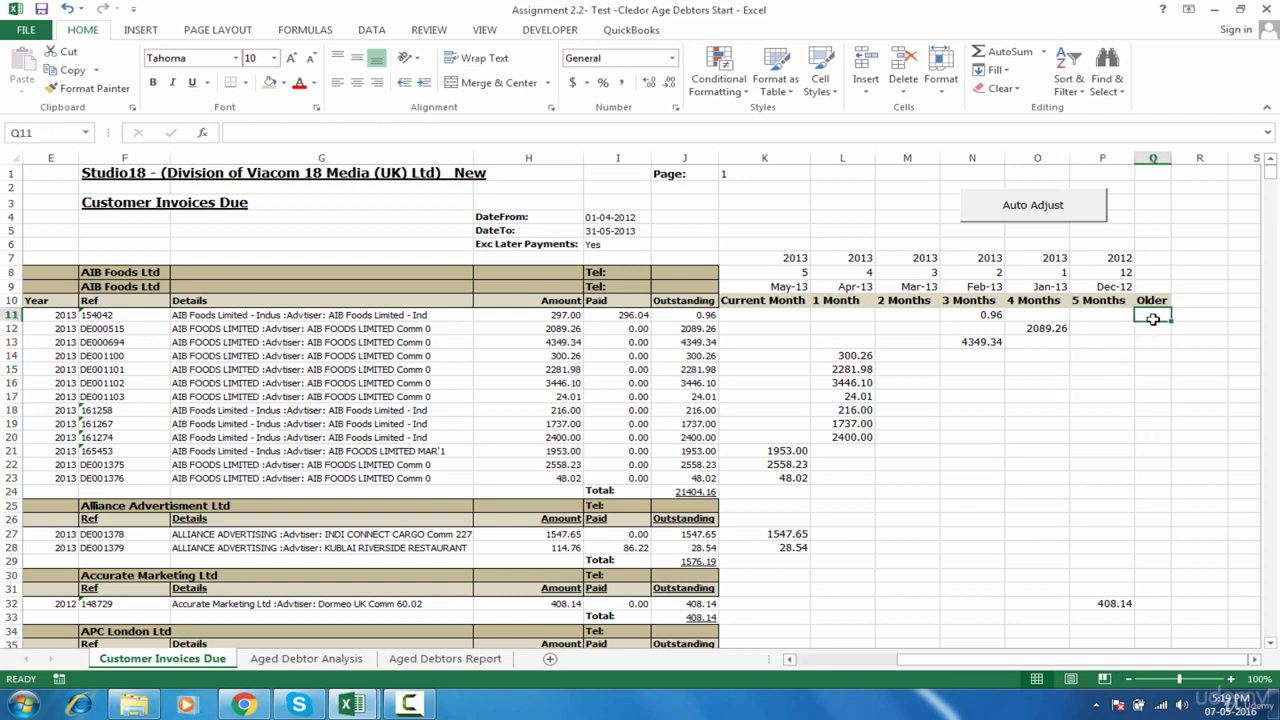
click(1119, 287)
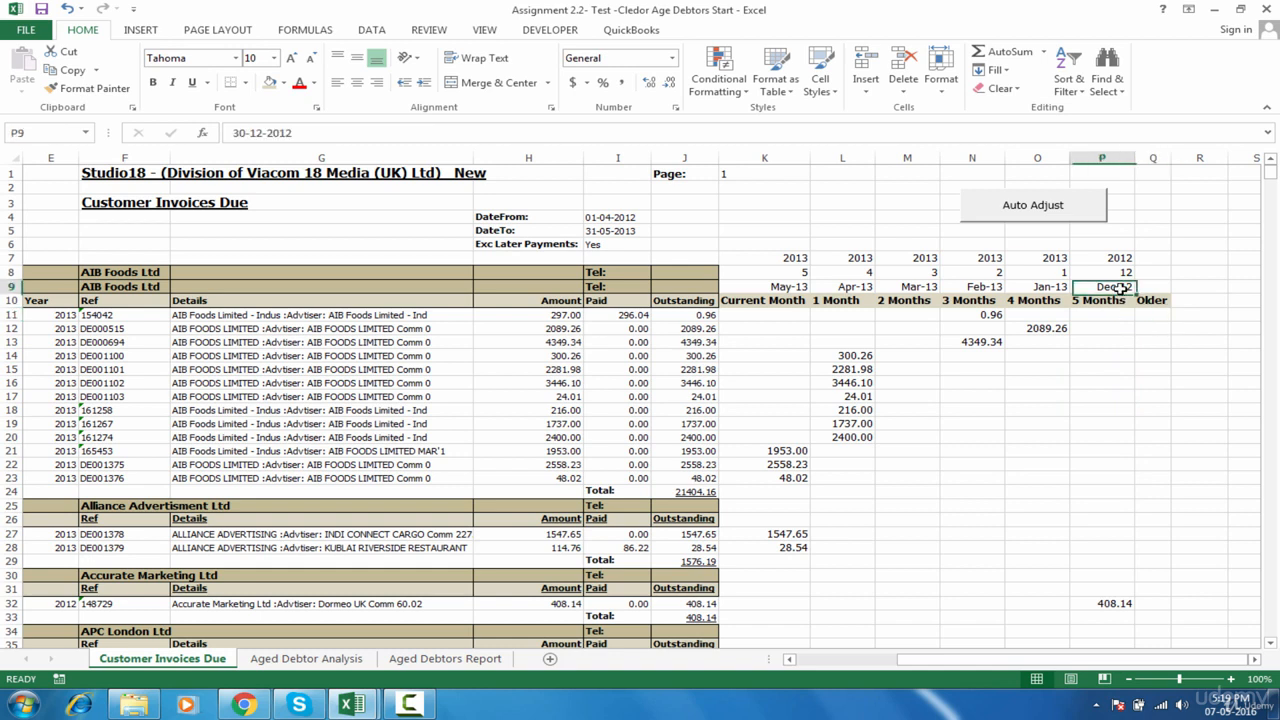
Select Q11 under the Older heading and widen column Q.
click(1157, 313)
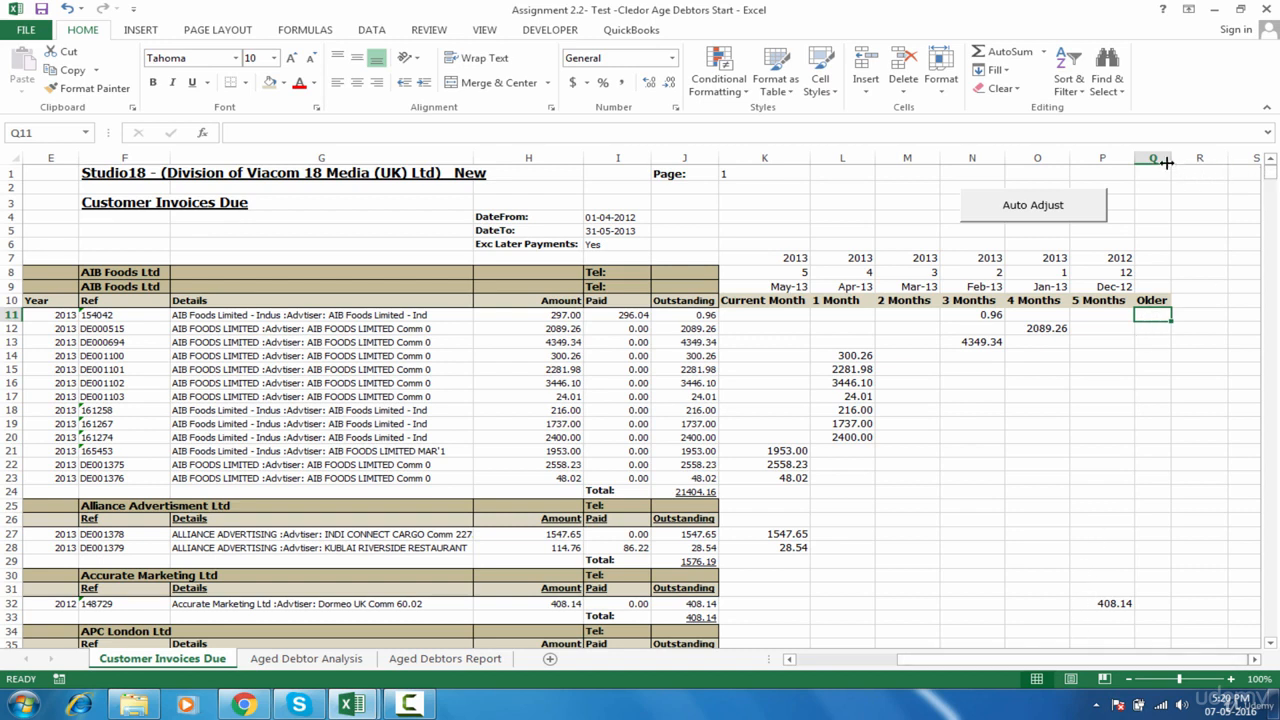
drag(1170, 160, 1219, 165)
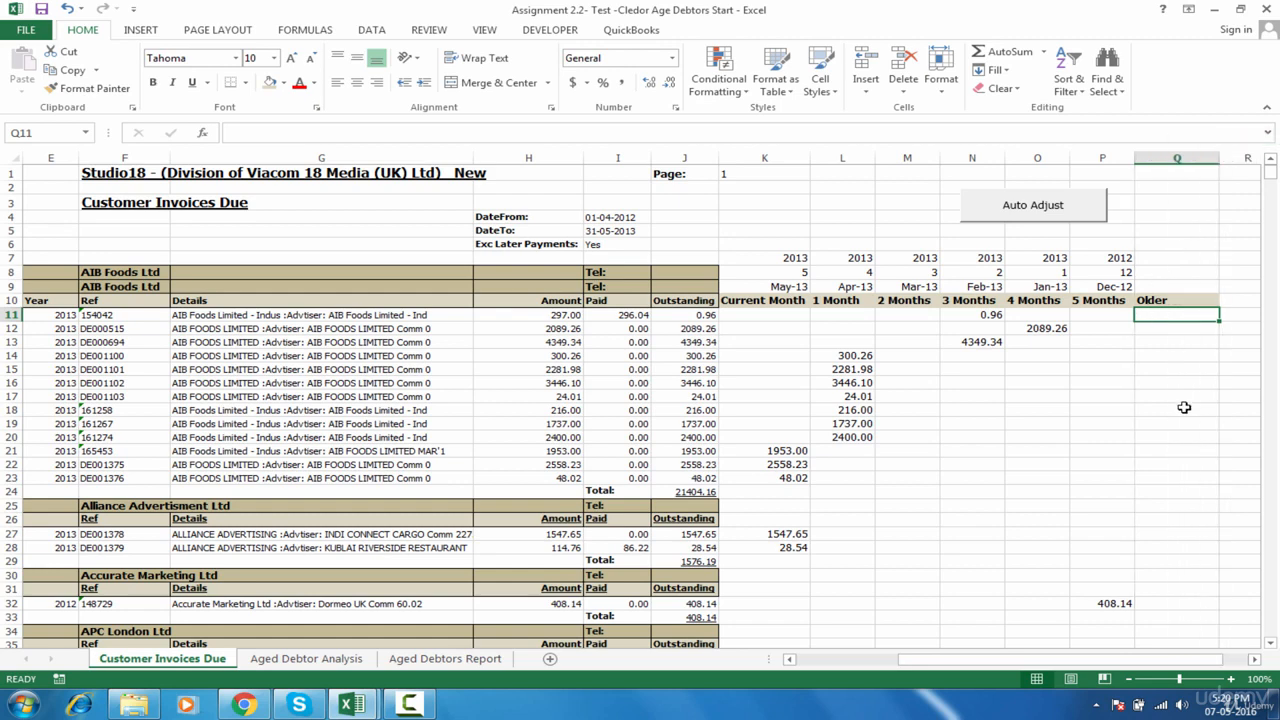
Show the invoice date in C11 in General format to inspect its serial number, and undo the format change.
drag(1052, 660, 797, 660)
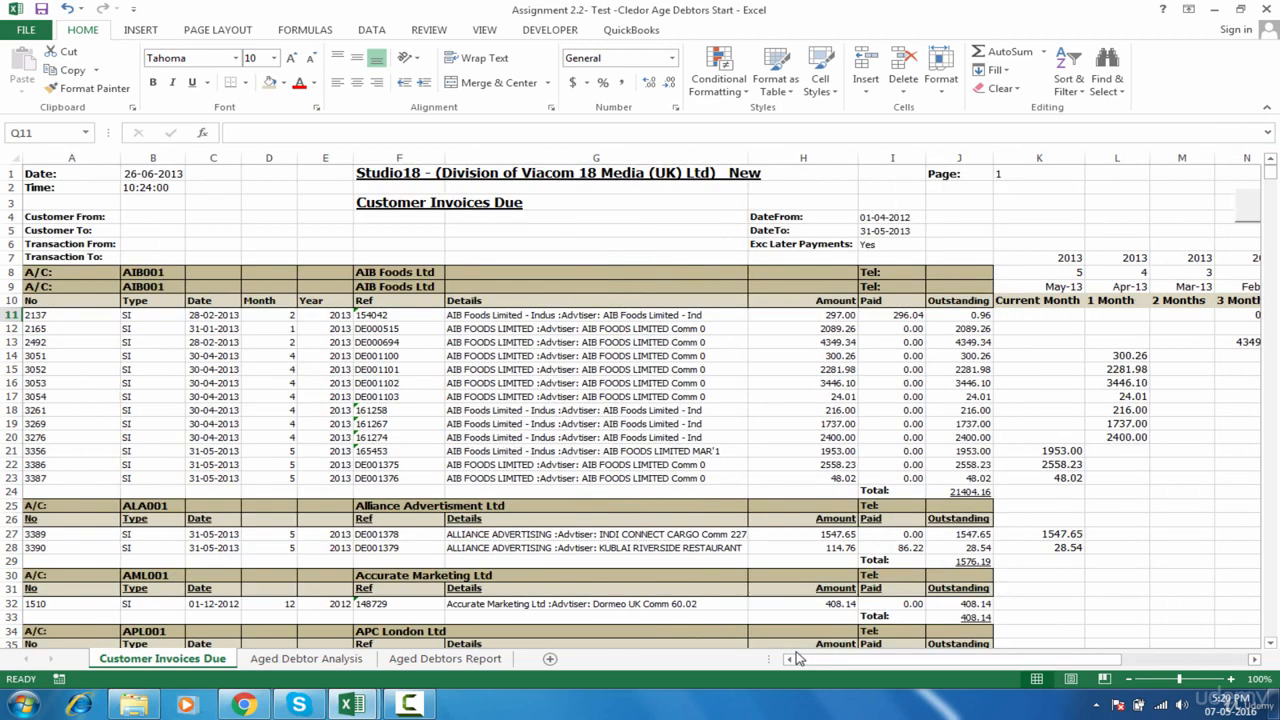
click(215, 316)
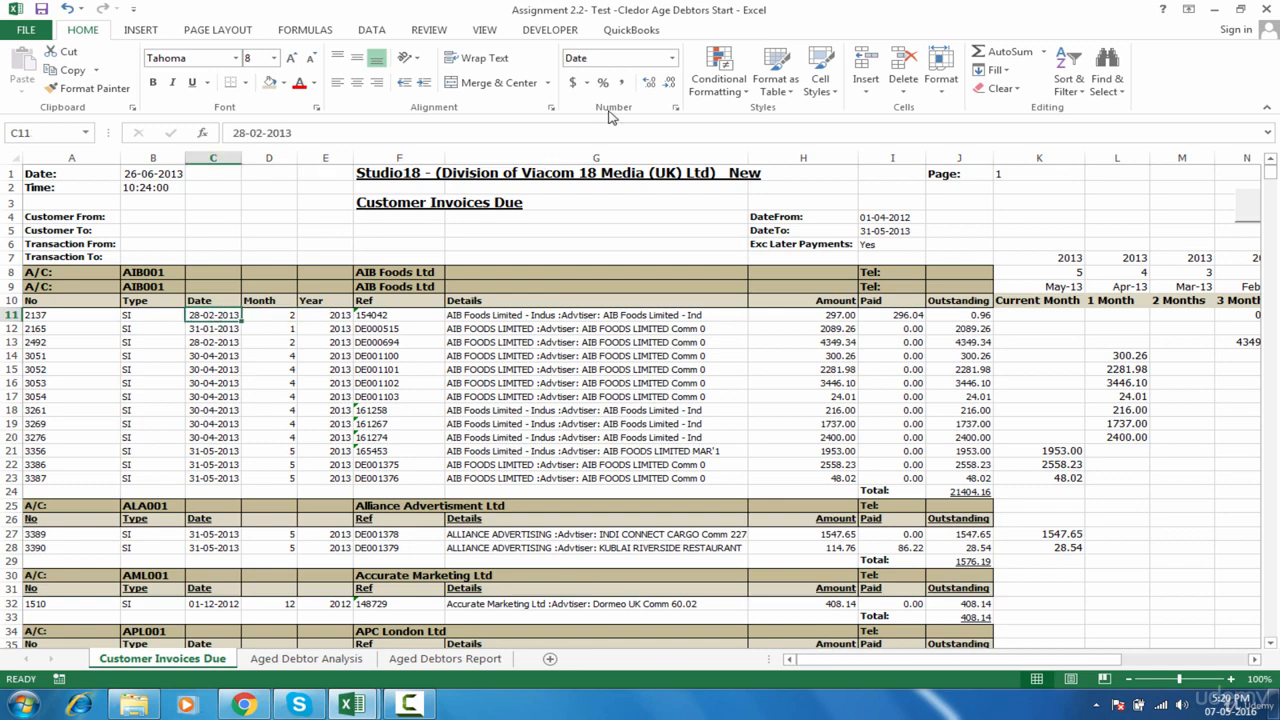
click(672, 58)
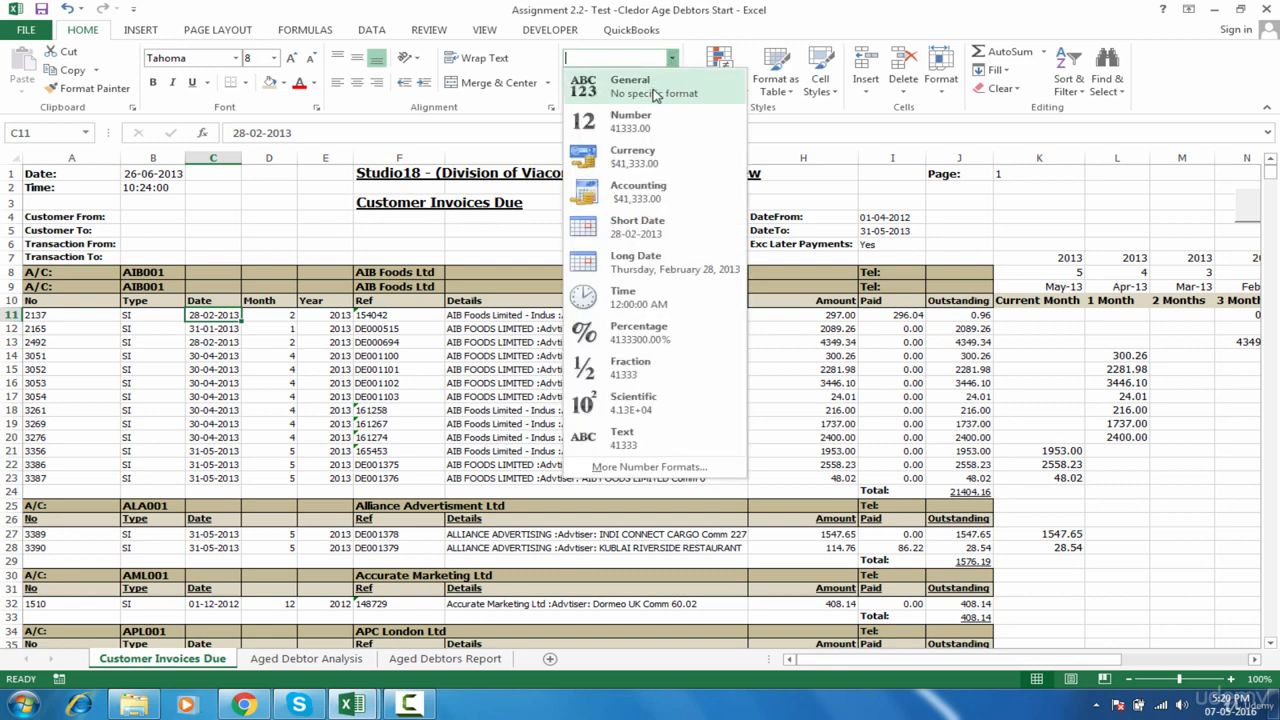
click(655, 90)
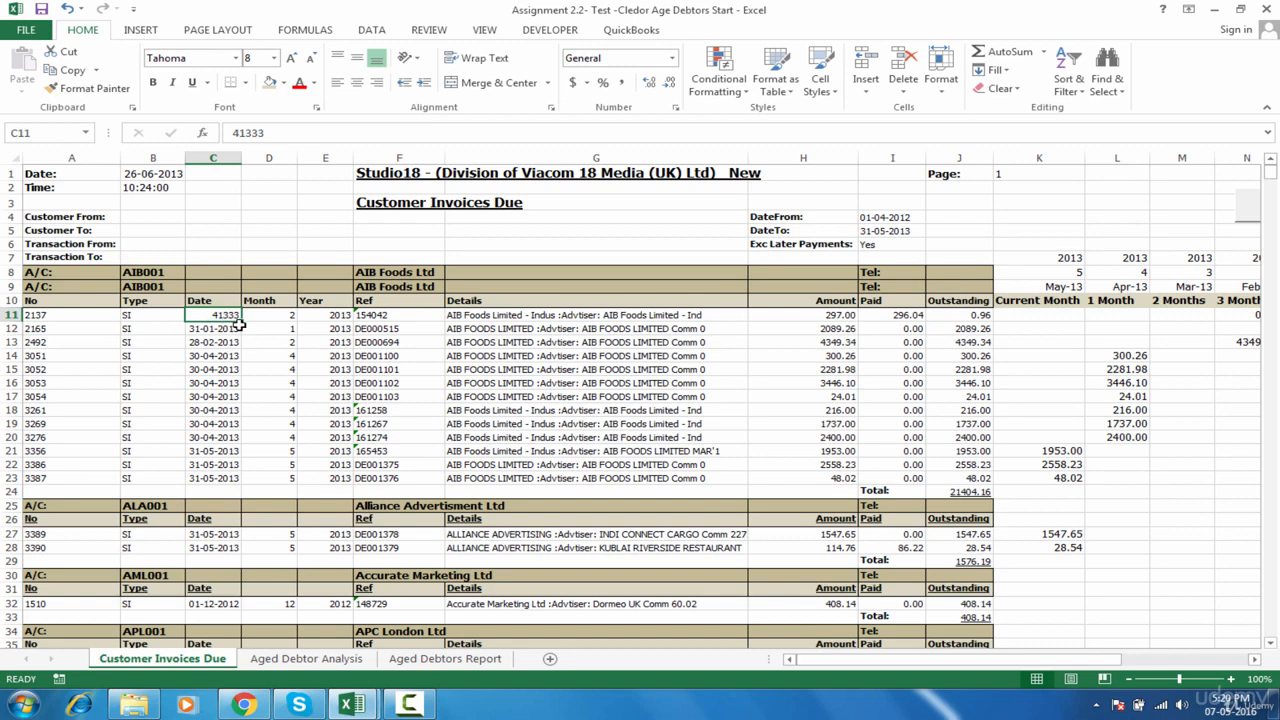
key(ctrl+z)
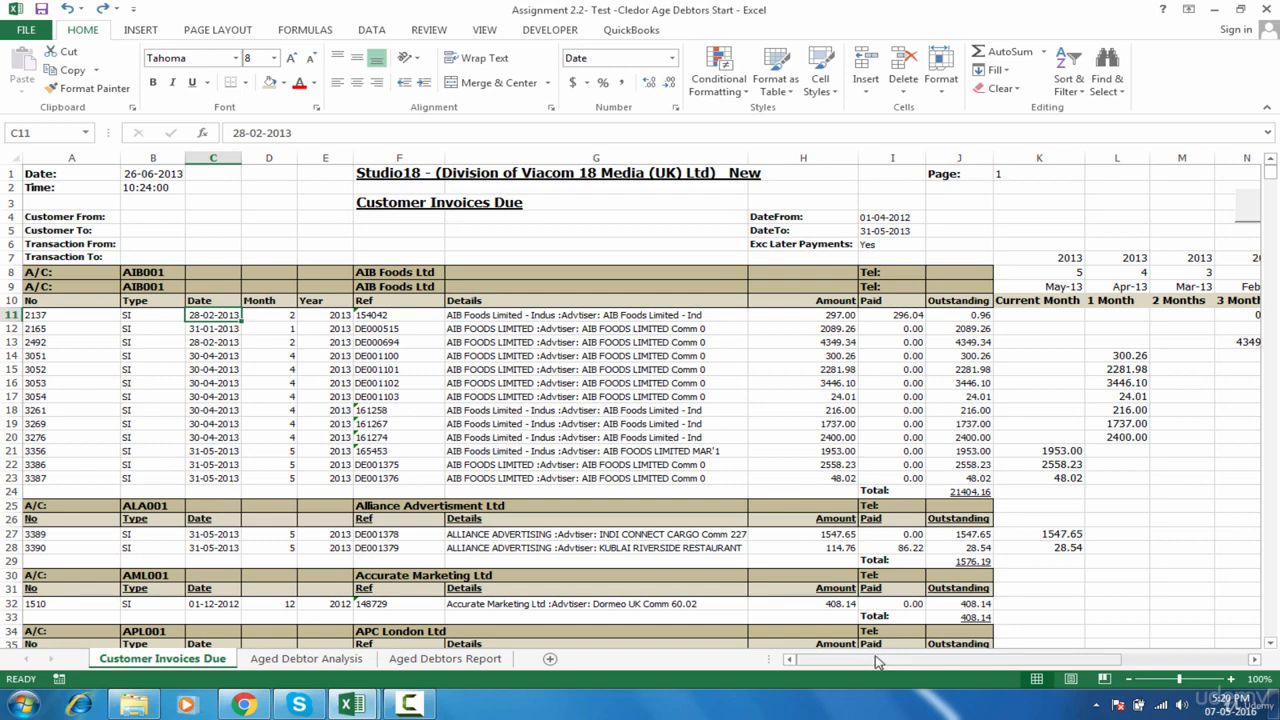
Begin the Older formula in Q11 with an IF test on the invoice date: =IF(C11<"01-12-2012".
drag(877, 663, 1000, 665)
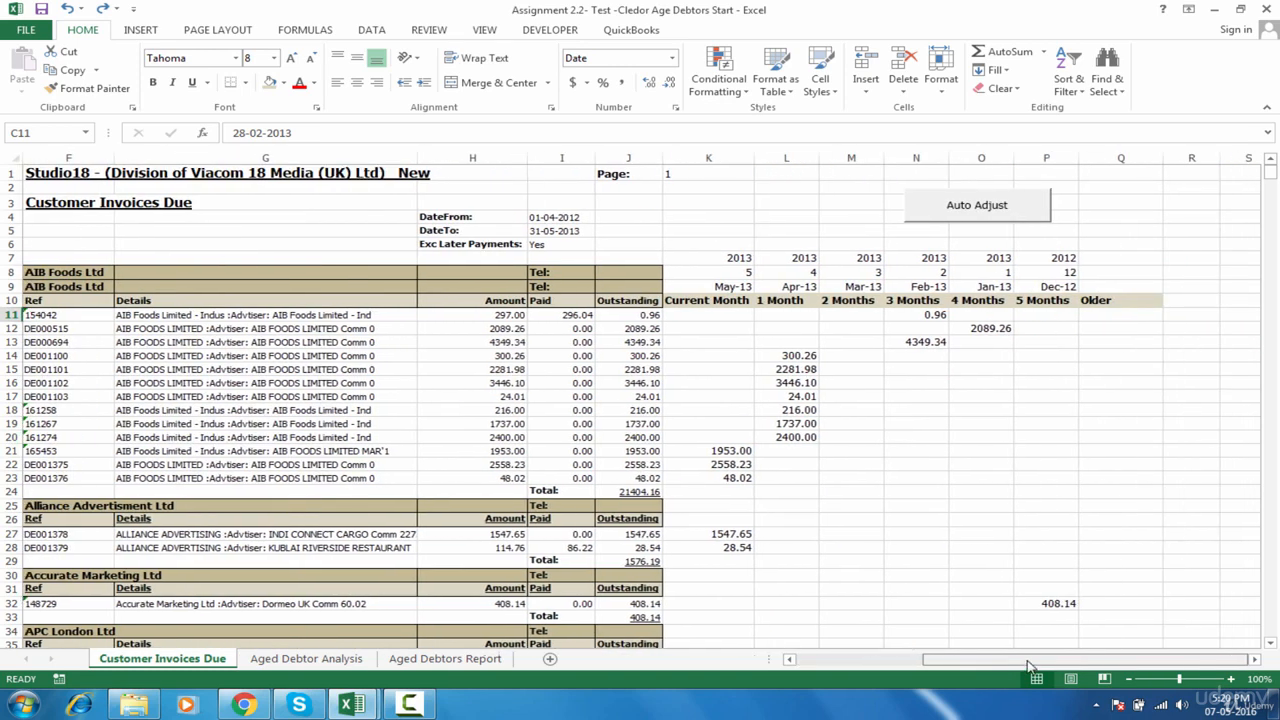
click(1147, 317)
text(=)
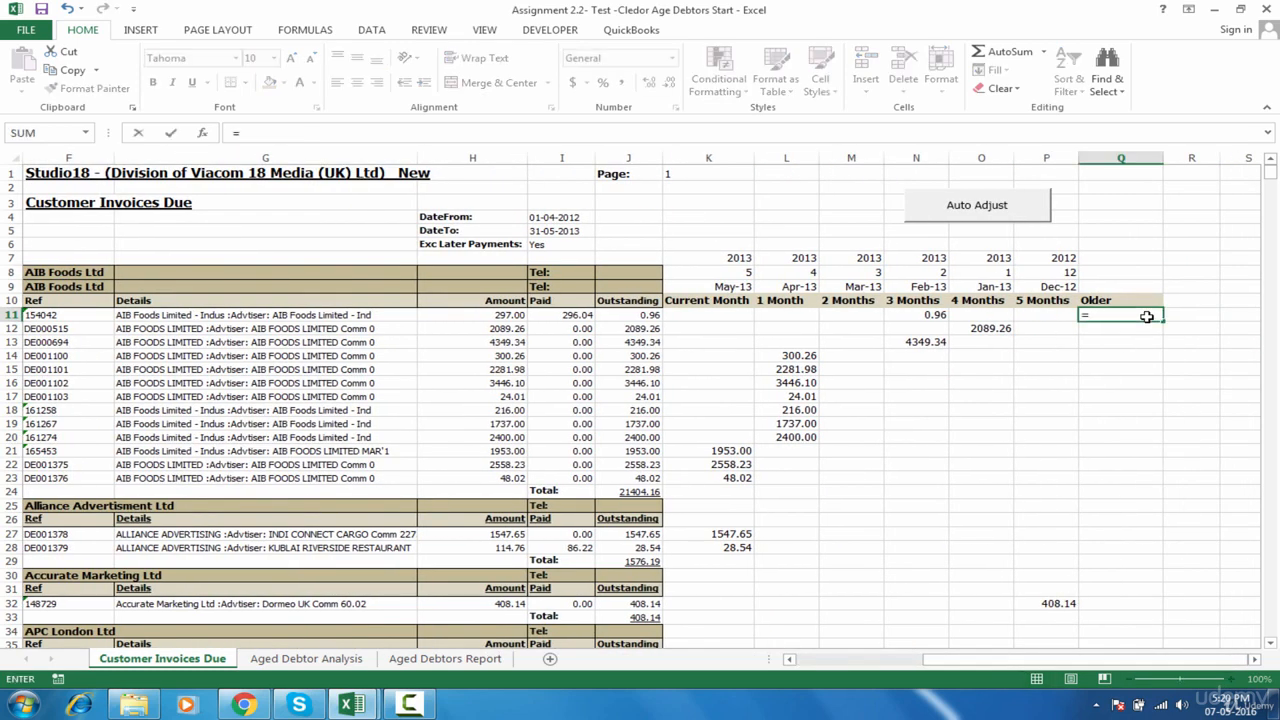
text(if)
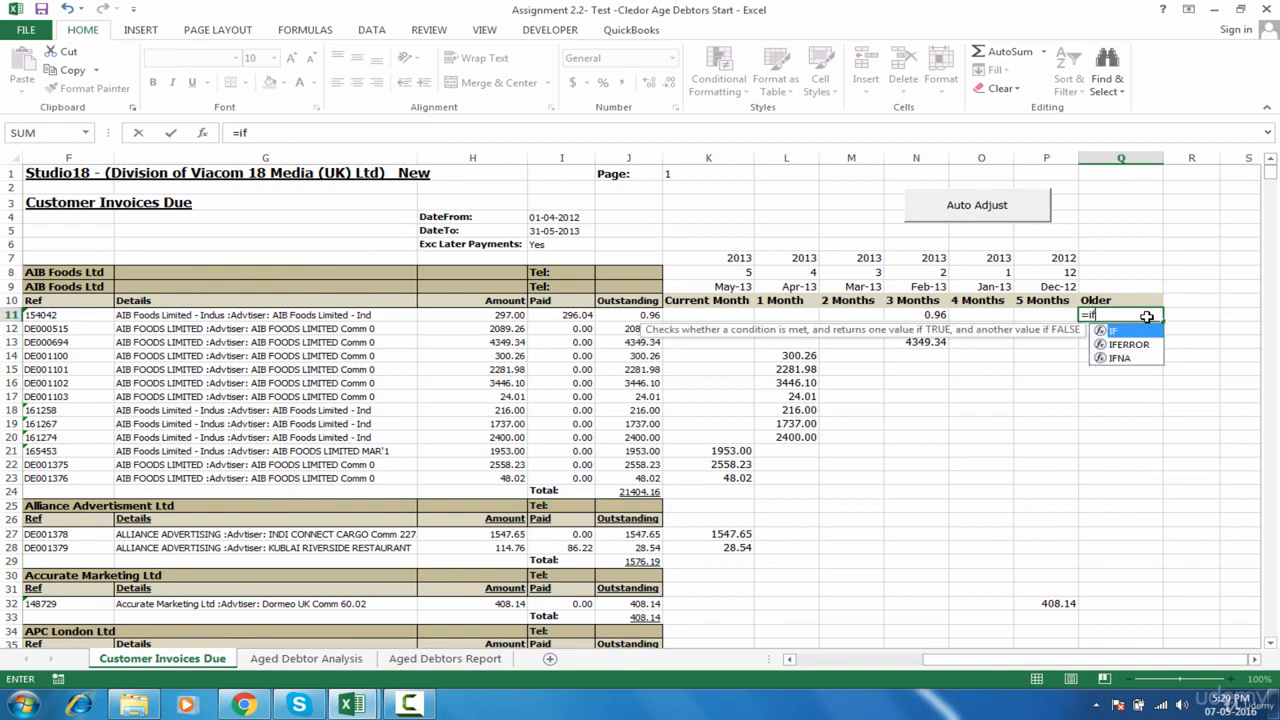
key(Tab)
drag(1020, 666, 897, 665)
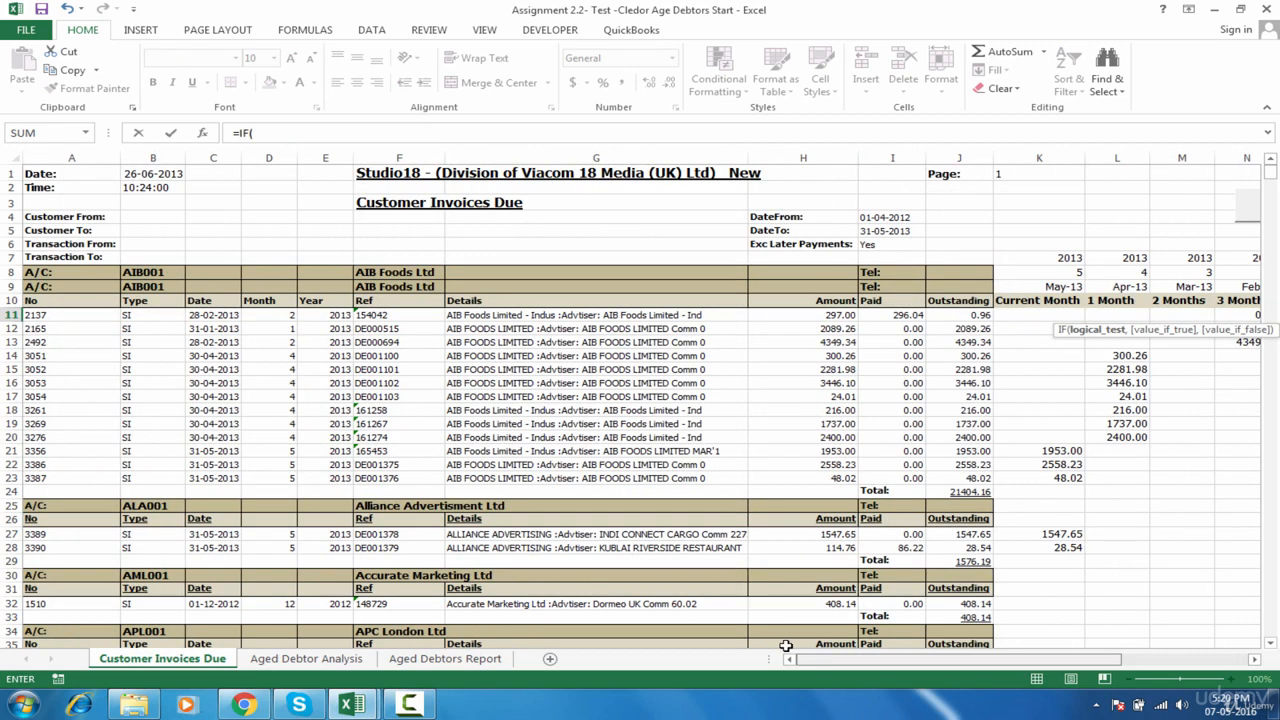
click(213, 315)
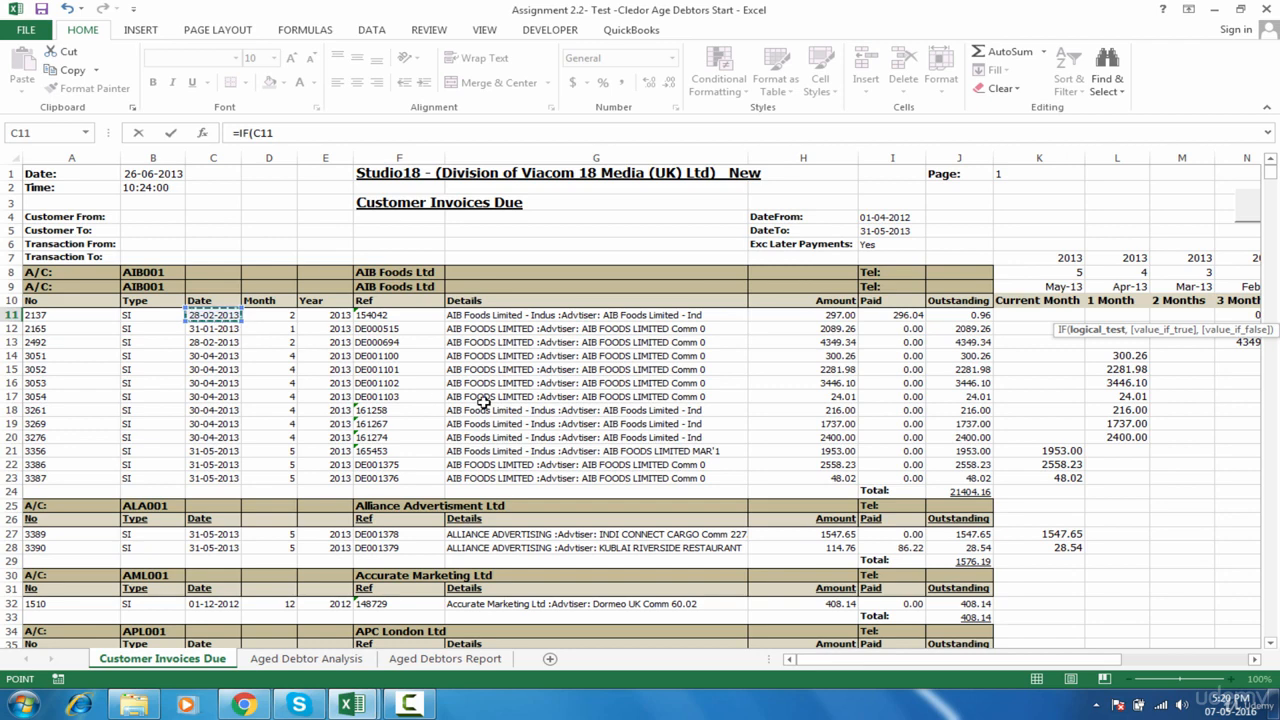
text(<"01-12-201)
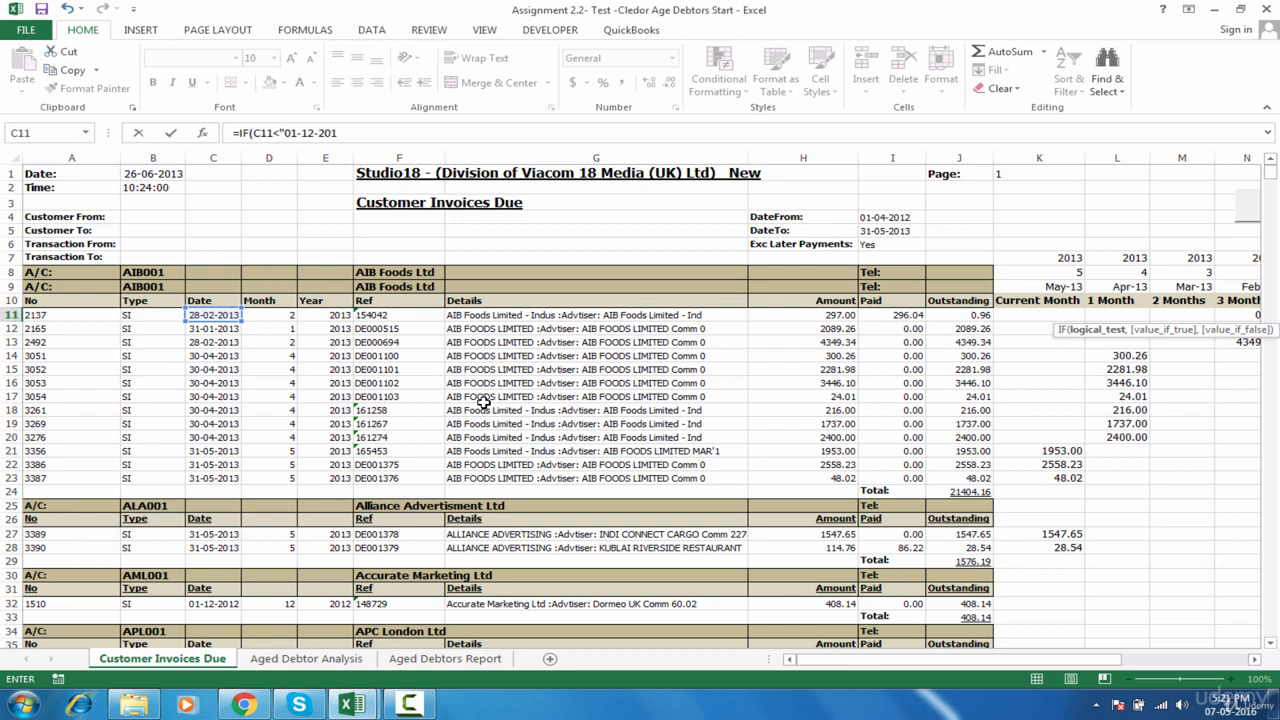
text(2")
Wrap the comparison date in DATEVALUE in the Q11 formula so the test reads C11<DATEVALUE("01-12-2012").
drag(985, 667, 1114, 662)
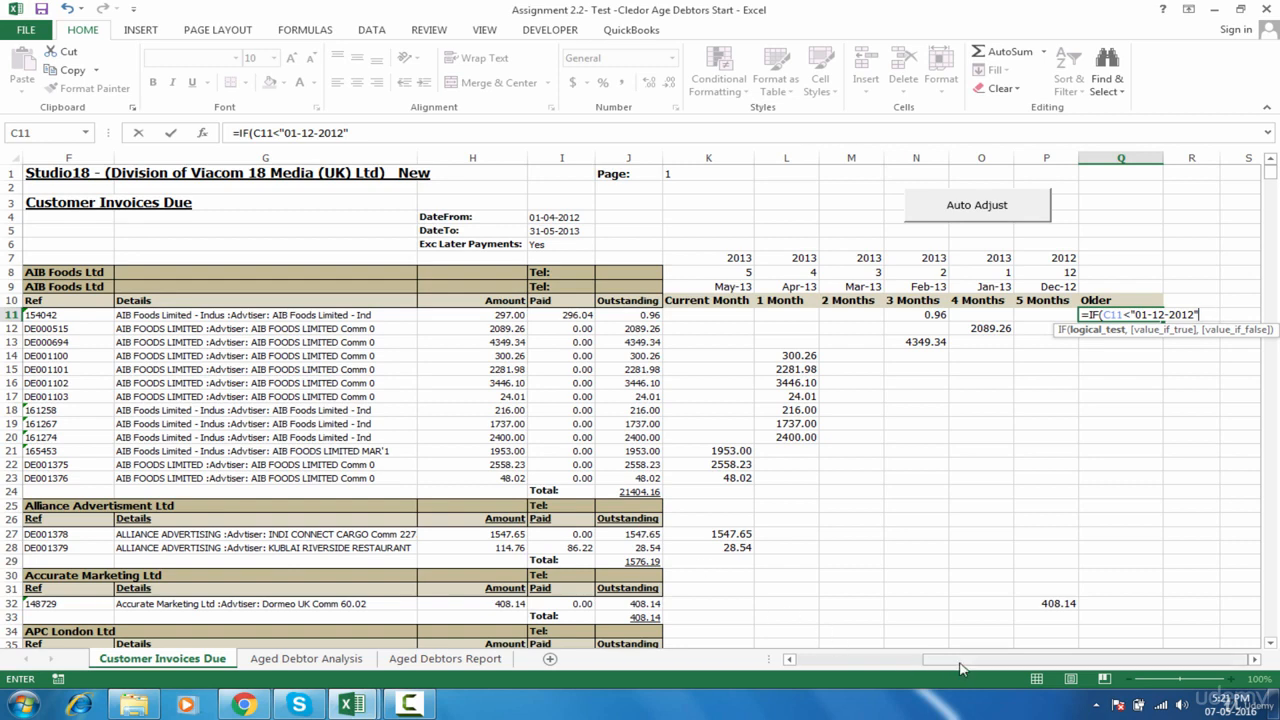
click(792, 660)
click(798, 661)
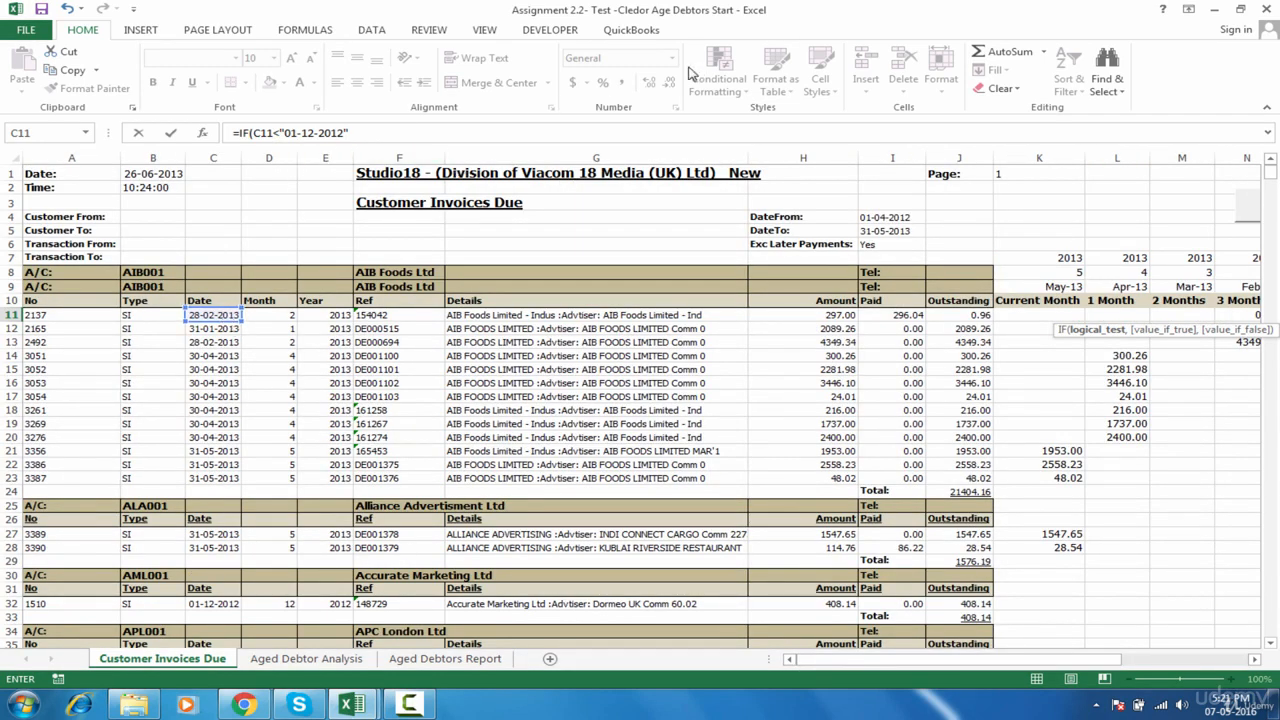
click(273, 134)
text(<)
click(282, 133)
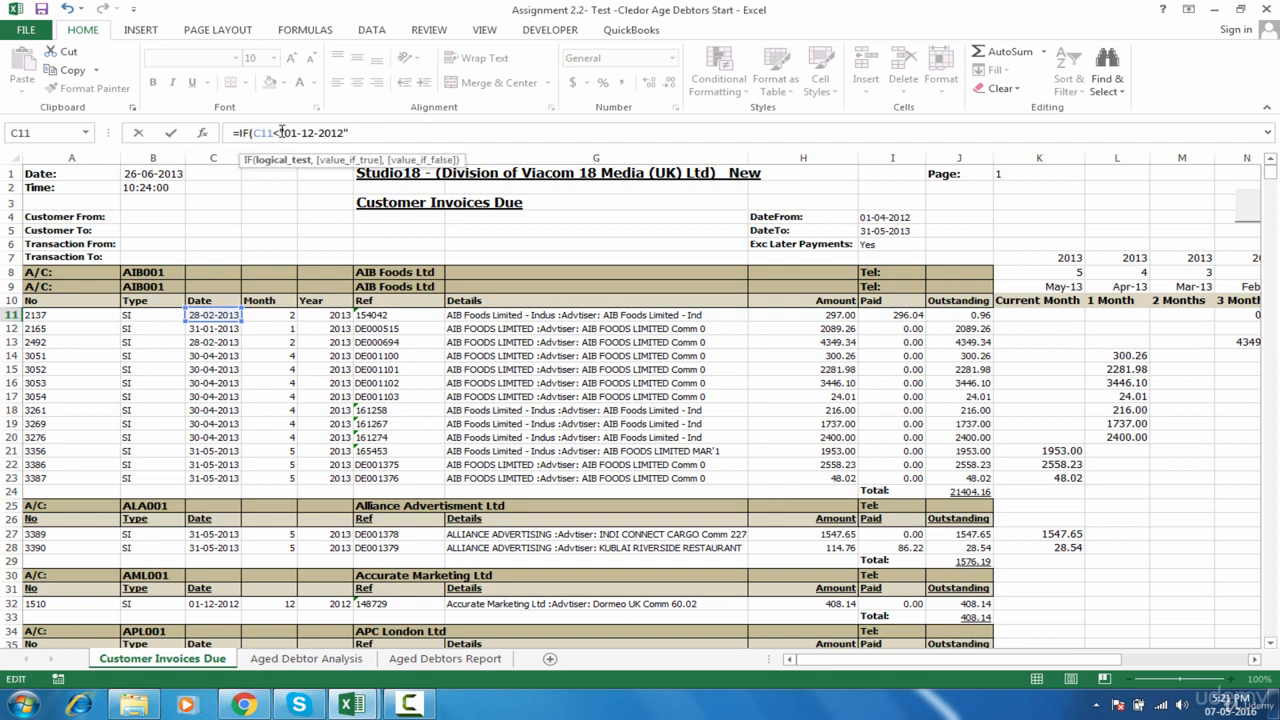
text(")
drag(284, 133, 346, 132)
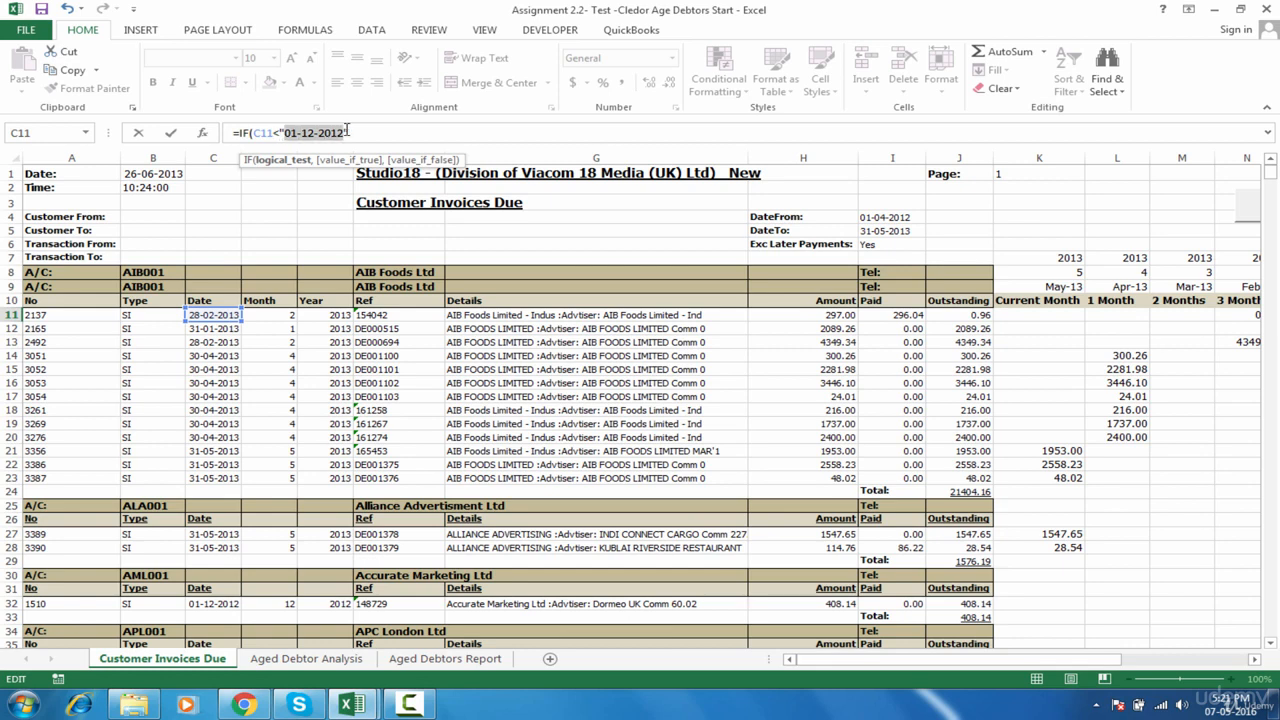
click(281, 133)
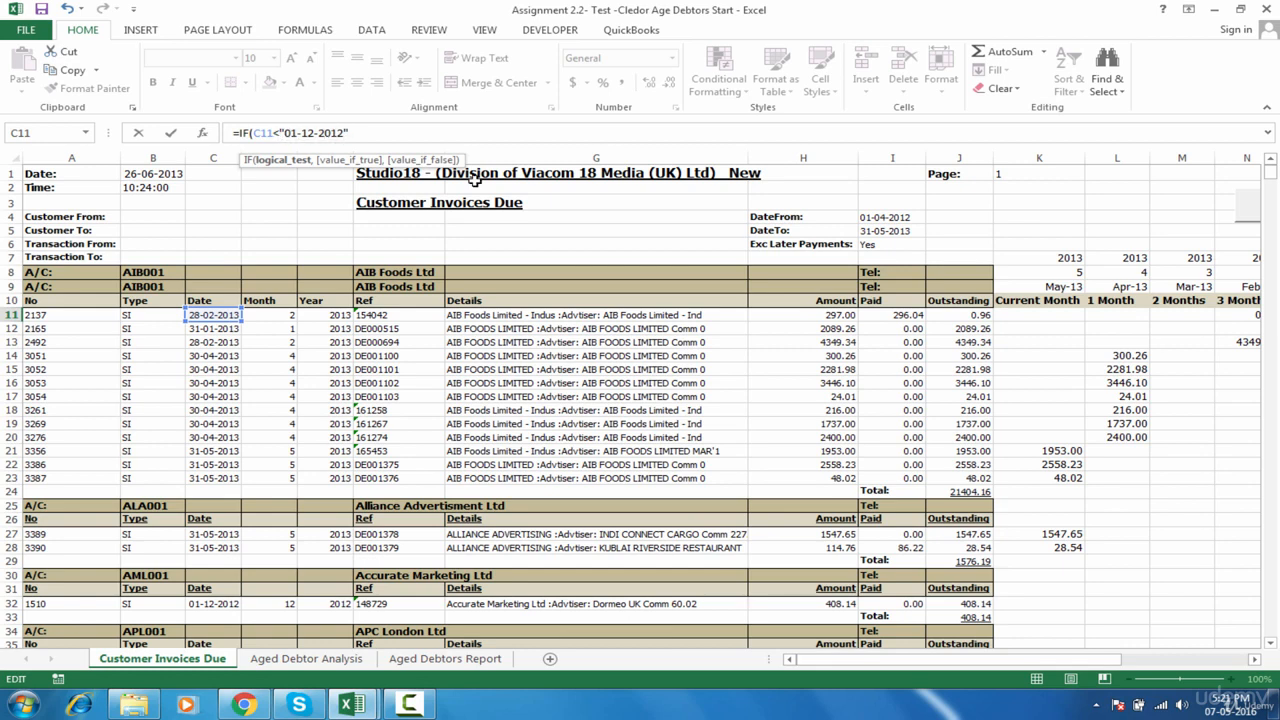
text(date)
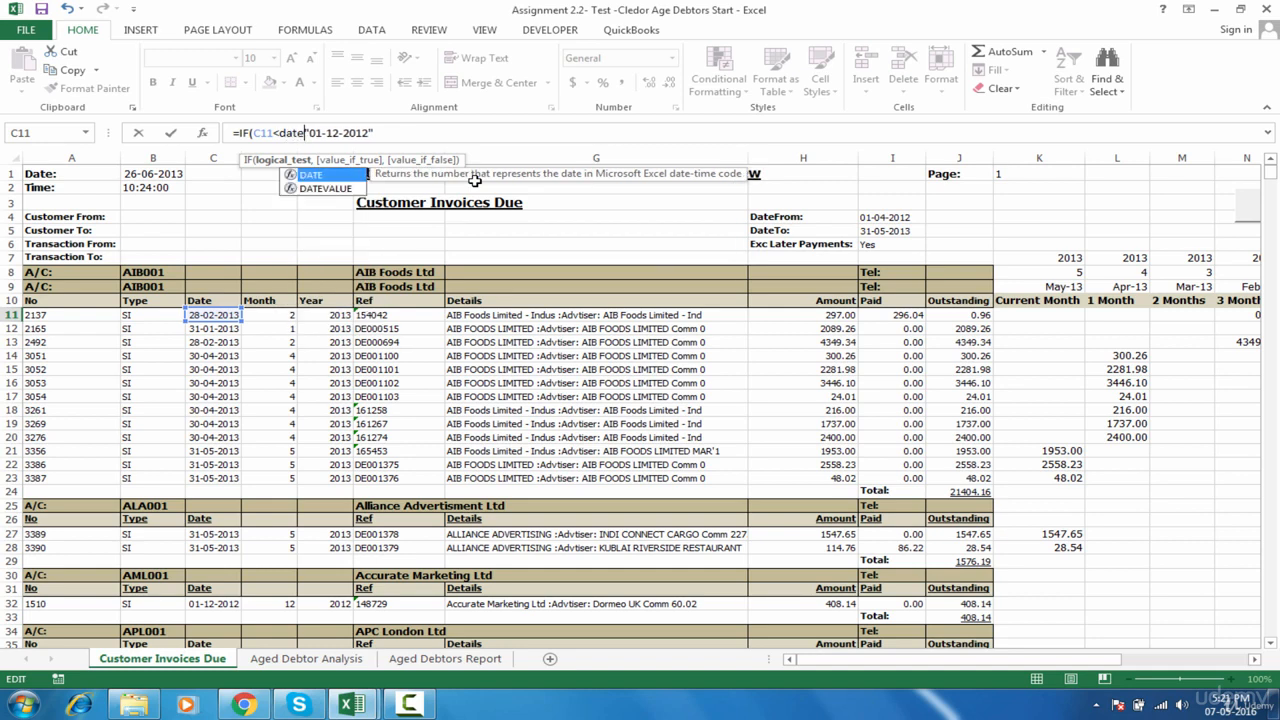
key(Down)
key(Tab)
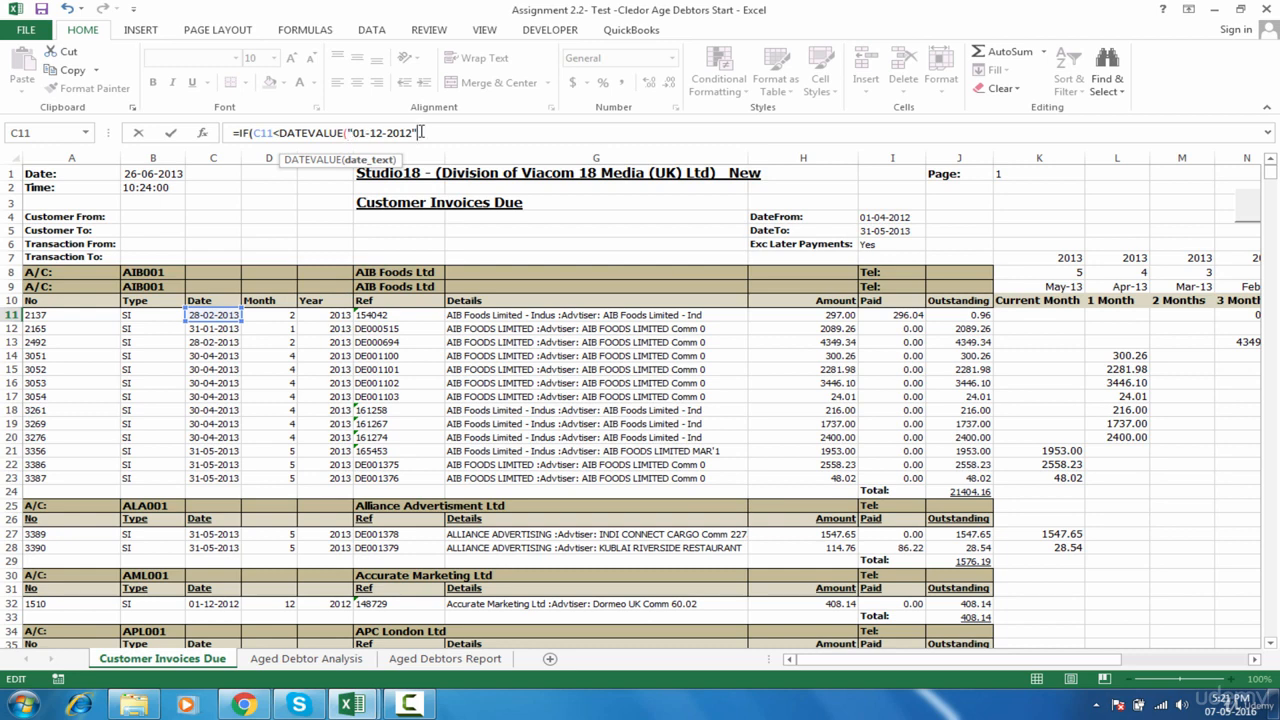
text())
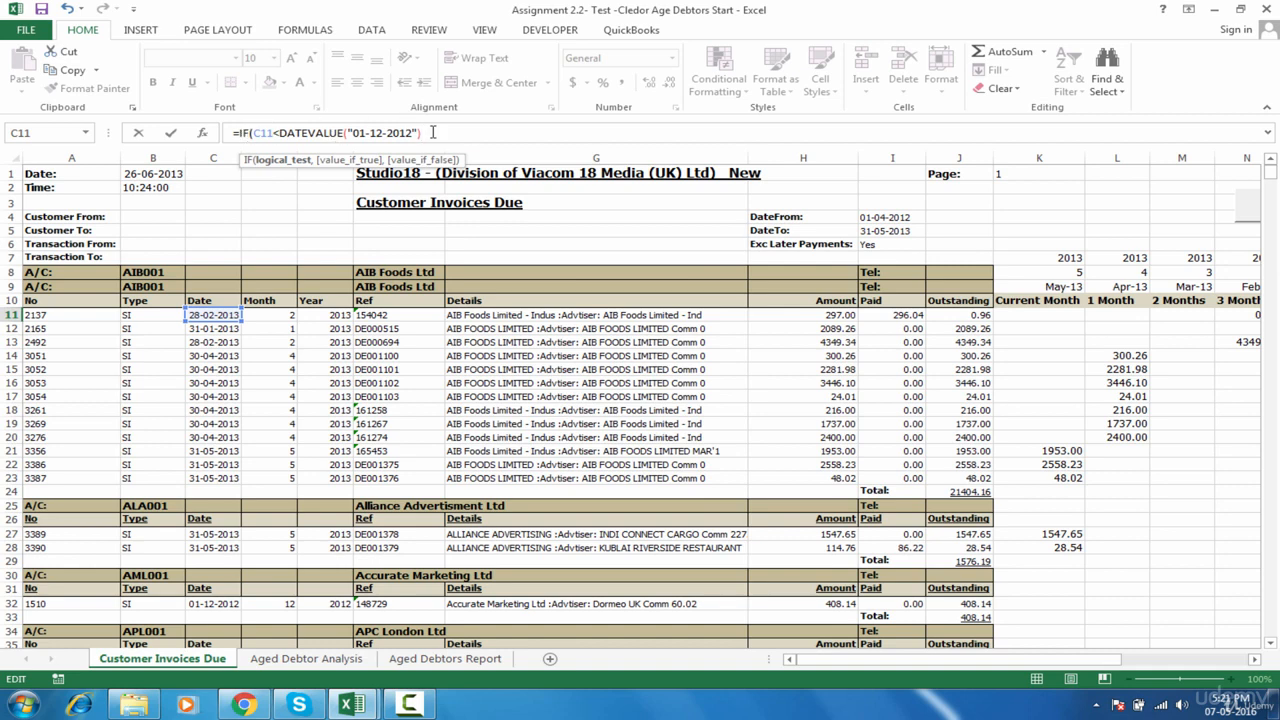
Complete the Q11 formula with J11 if true and "" if false, and fill it down the Older column.
text(,)
click(974, 314)
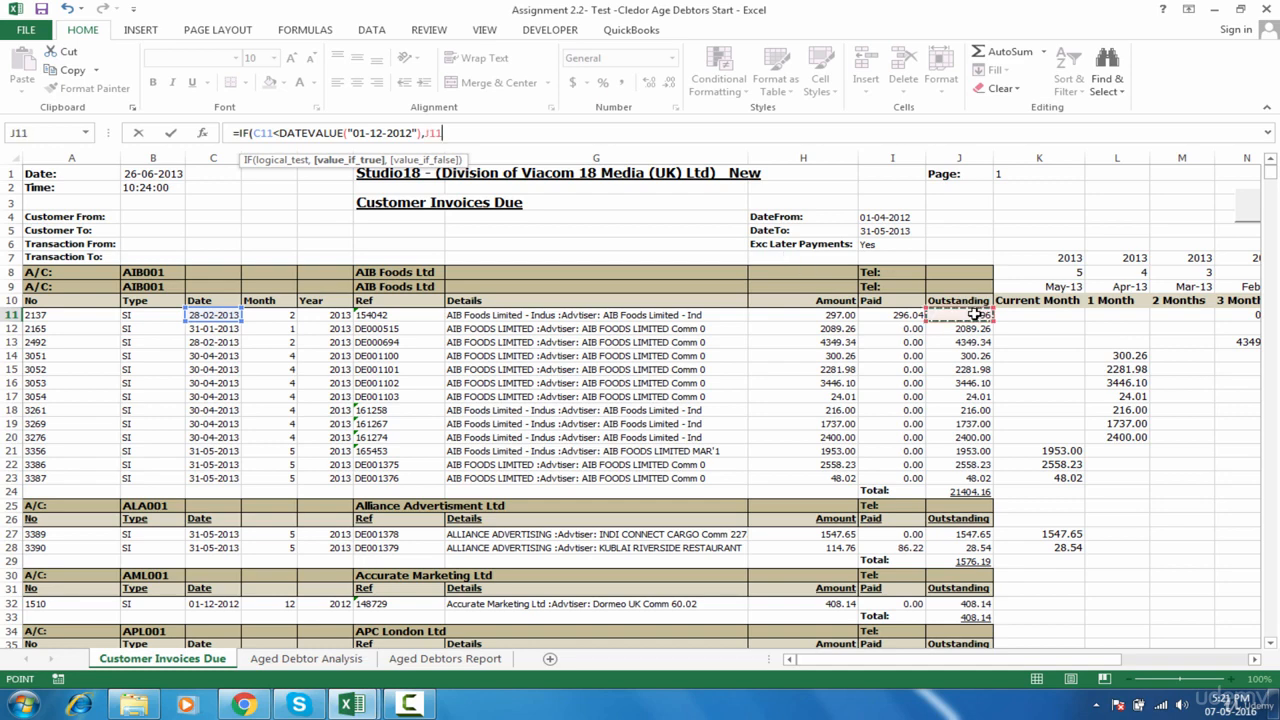
text(,)
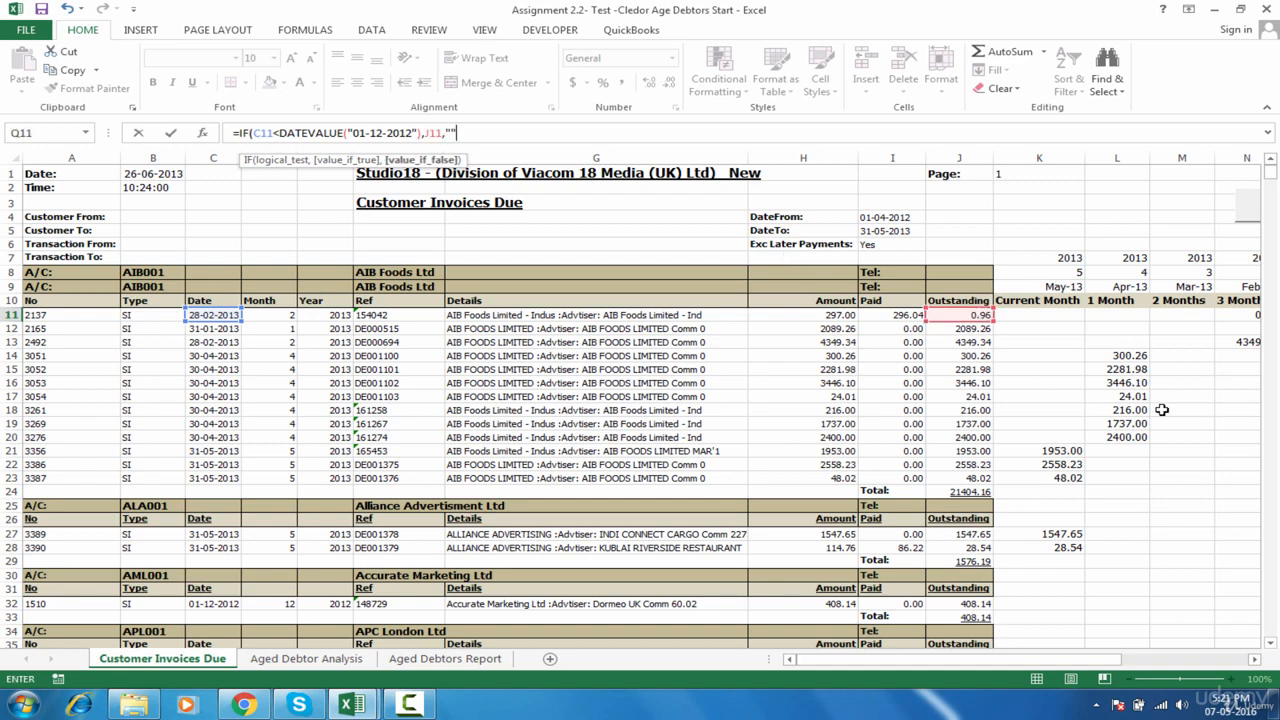
key(Return)
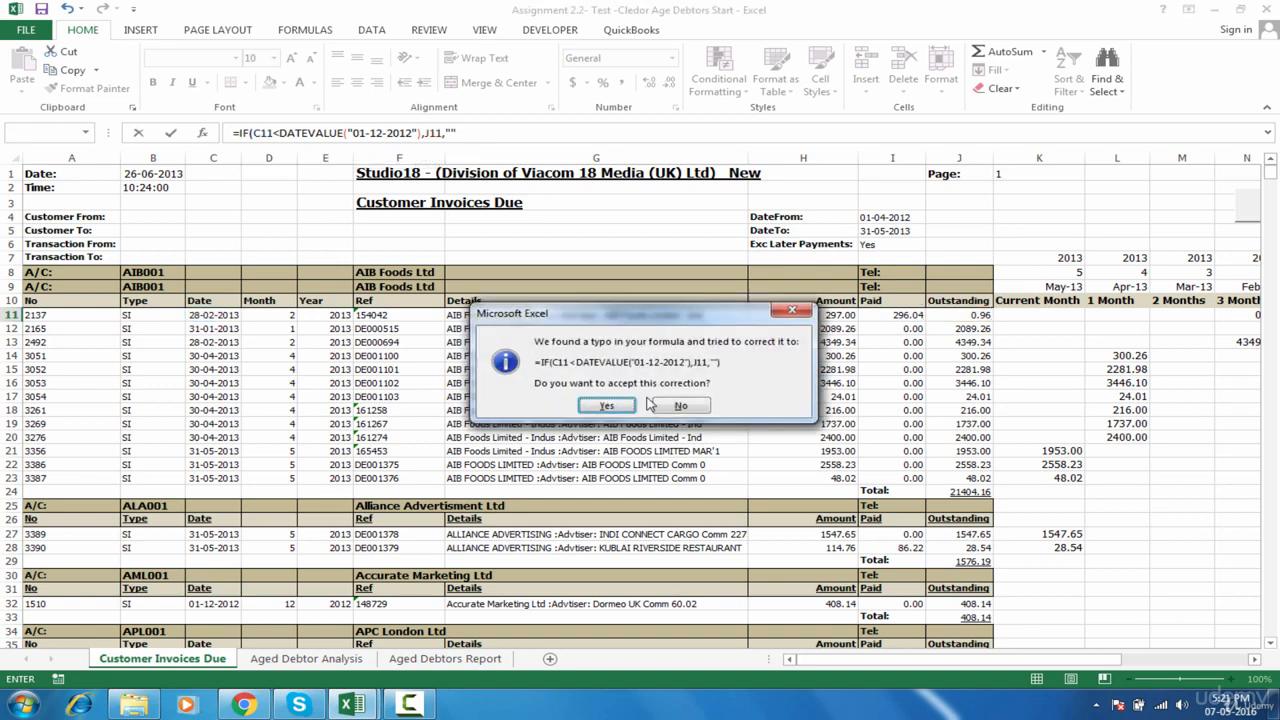
click(635, 405)
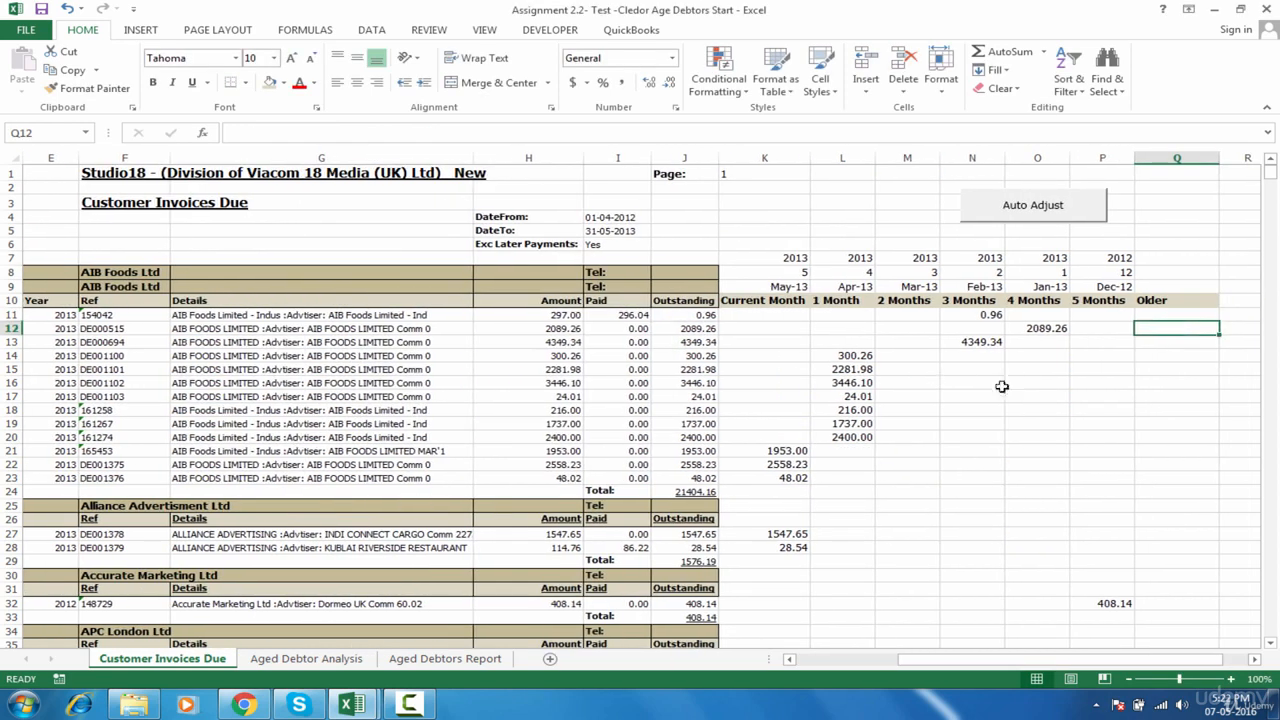
click(1205, 313)
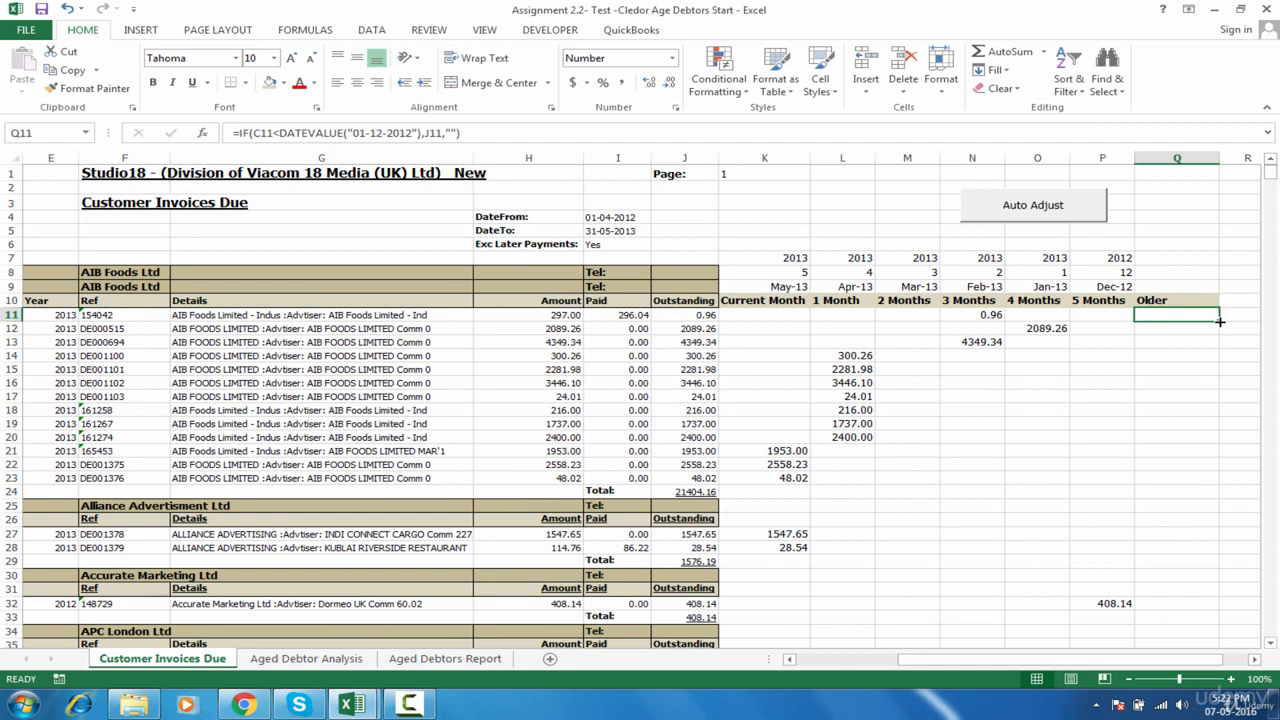
double_click(1219, 321)
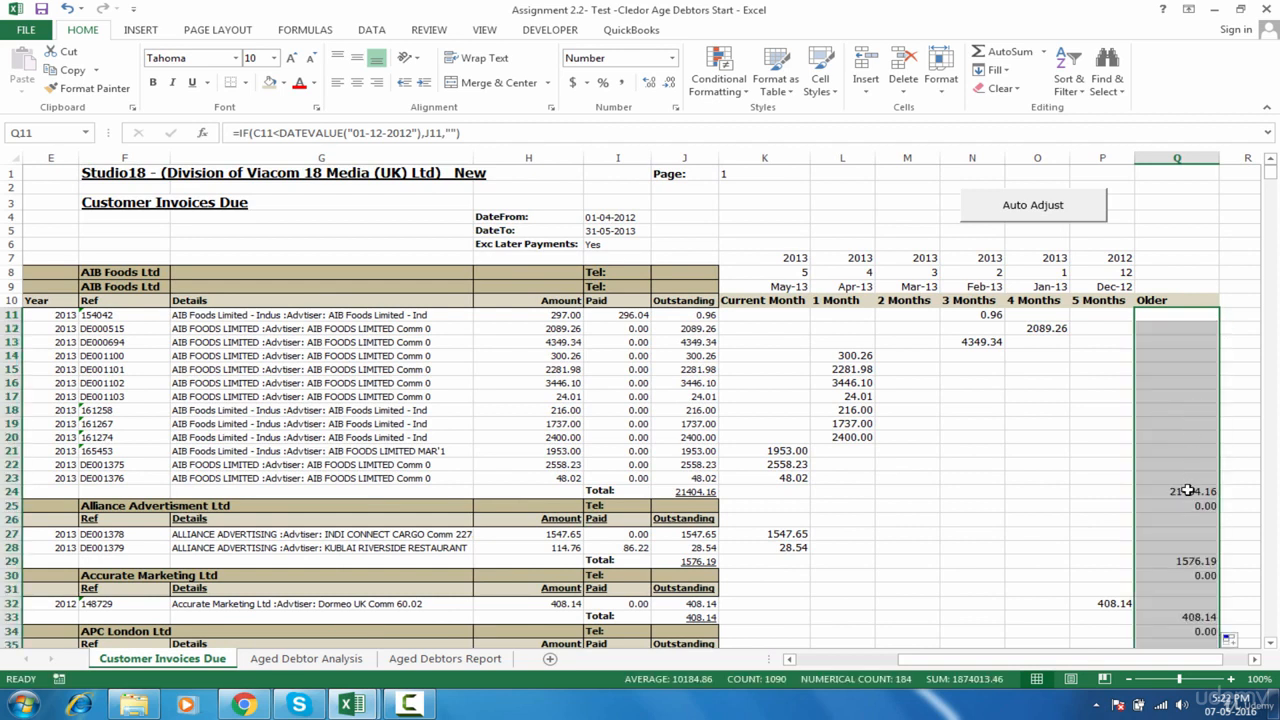
Inspect the formula in Q24 on the total row and trace its reference to date cell C24.
click(1187, 490)
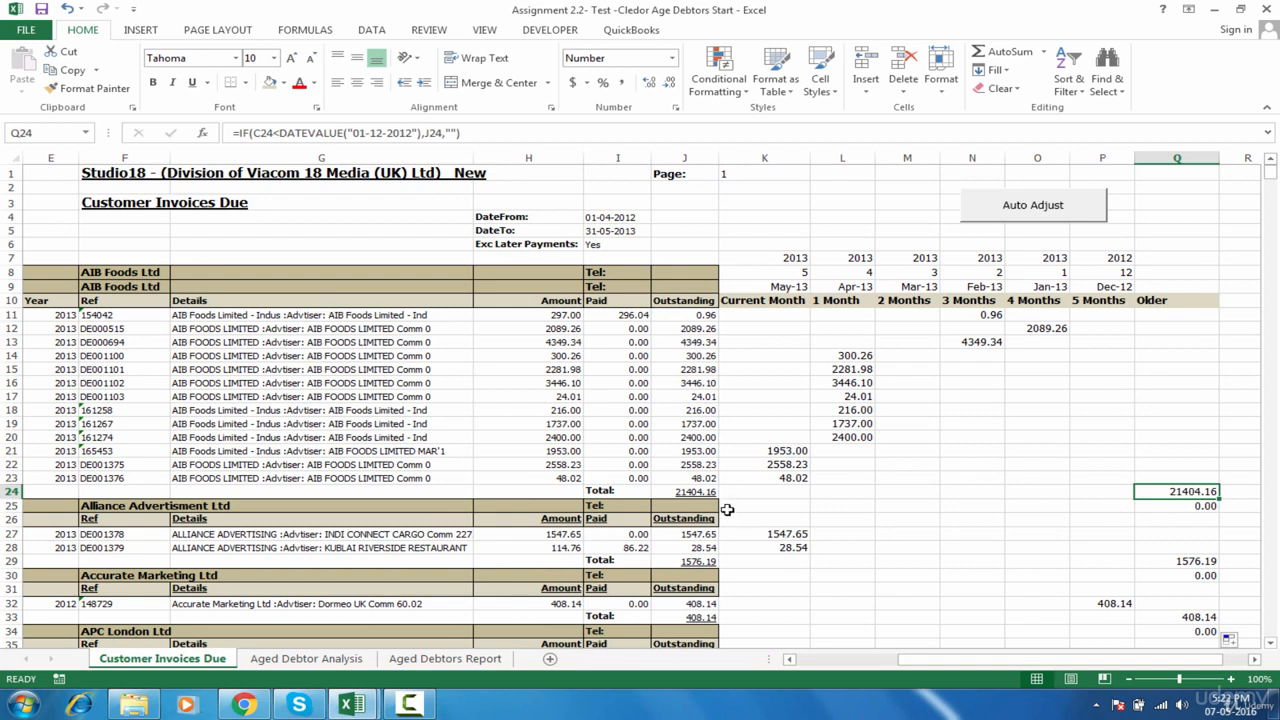
double_click(1162, 492)
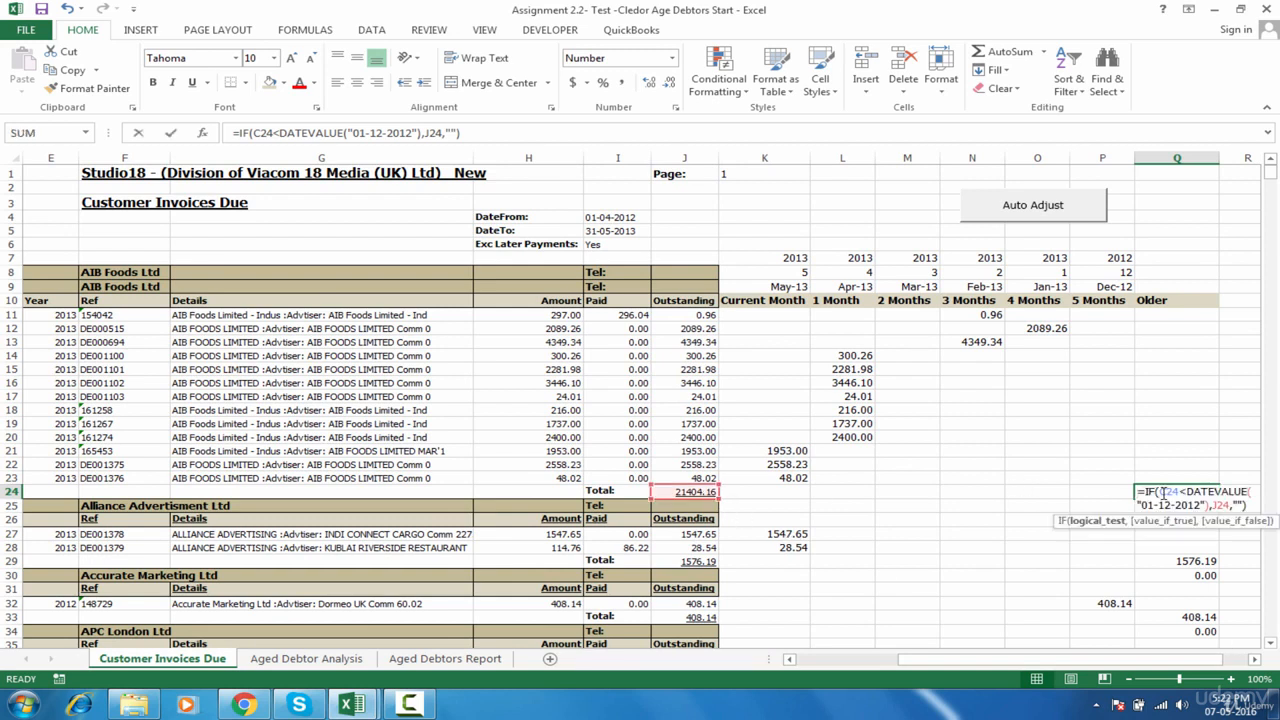
drag(996, 660, 866, 667)
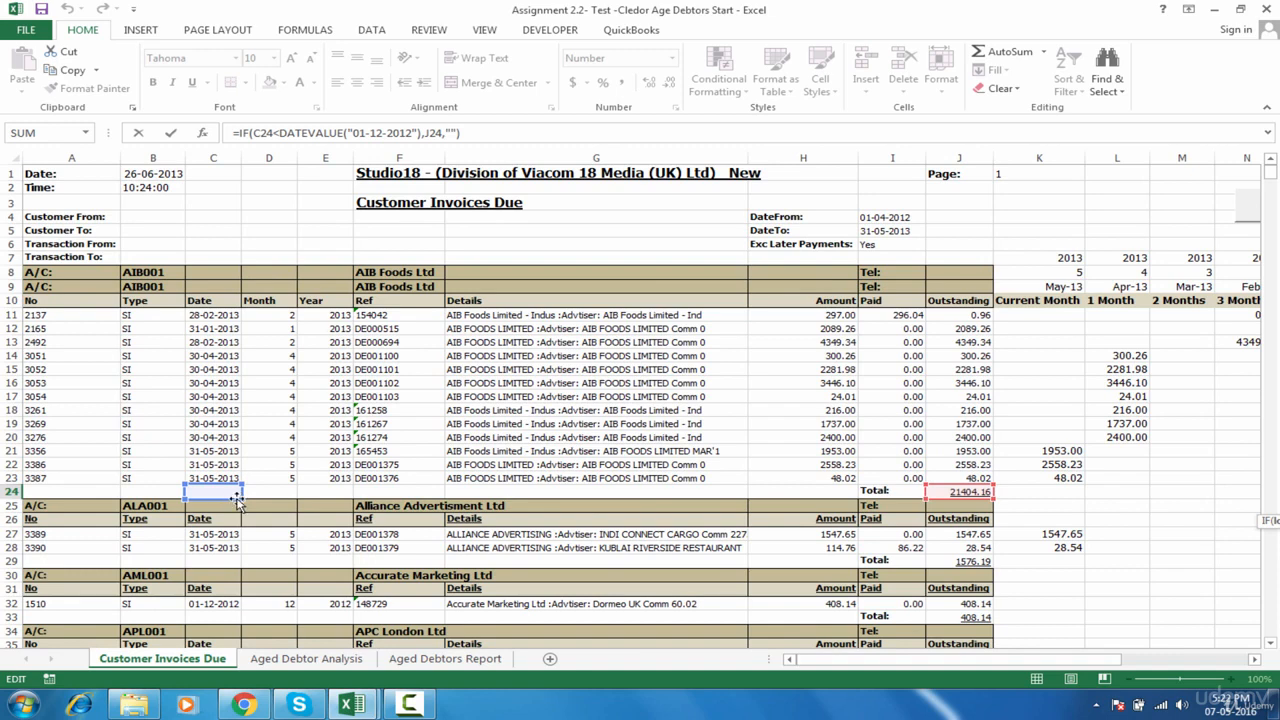
key(Return)
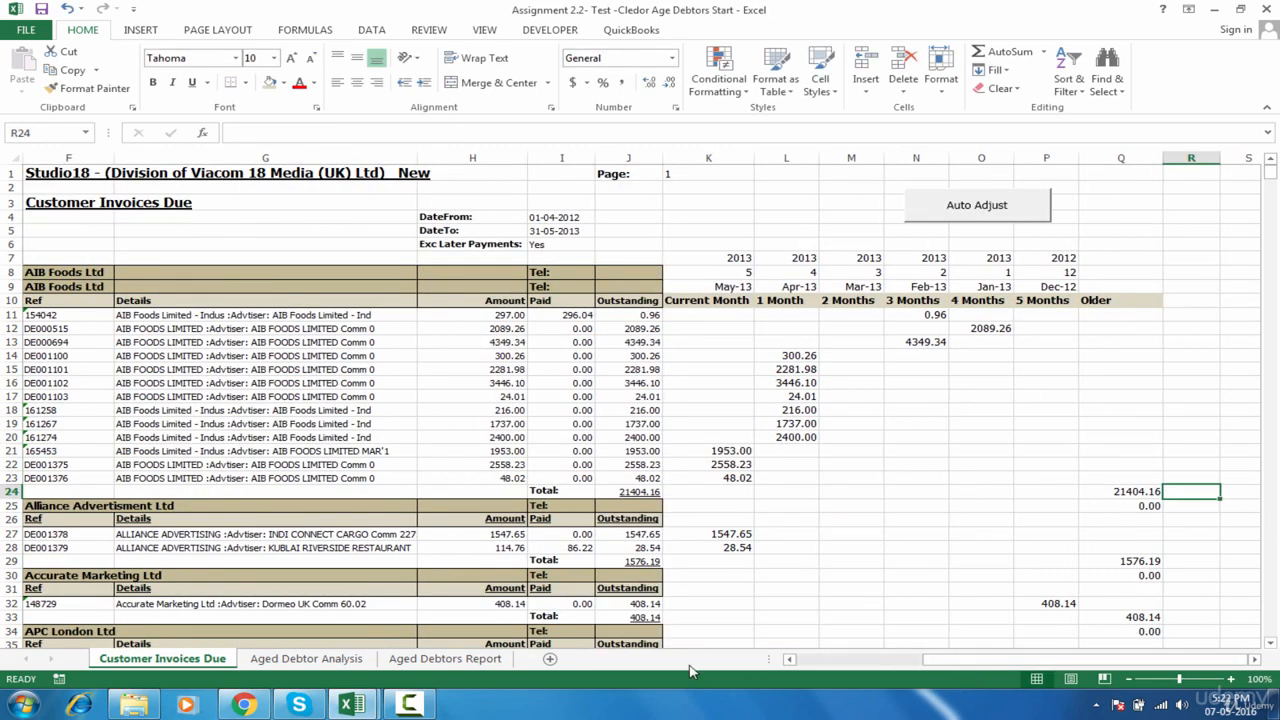
Enter 0 in the empty date cell C24 to check how it is read as a date, and clear the cell.
drag(943, 660, 712, 656)
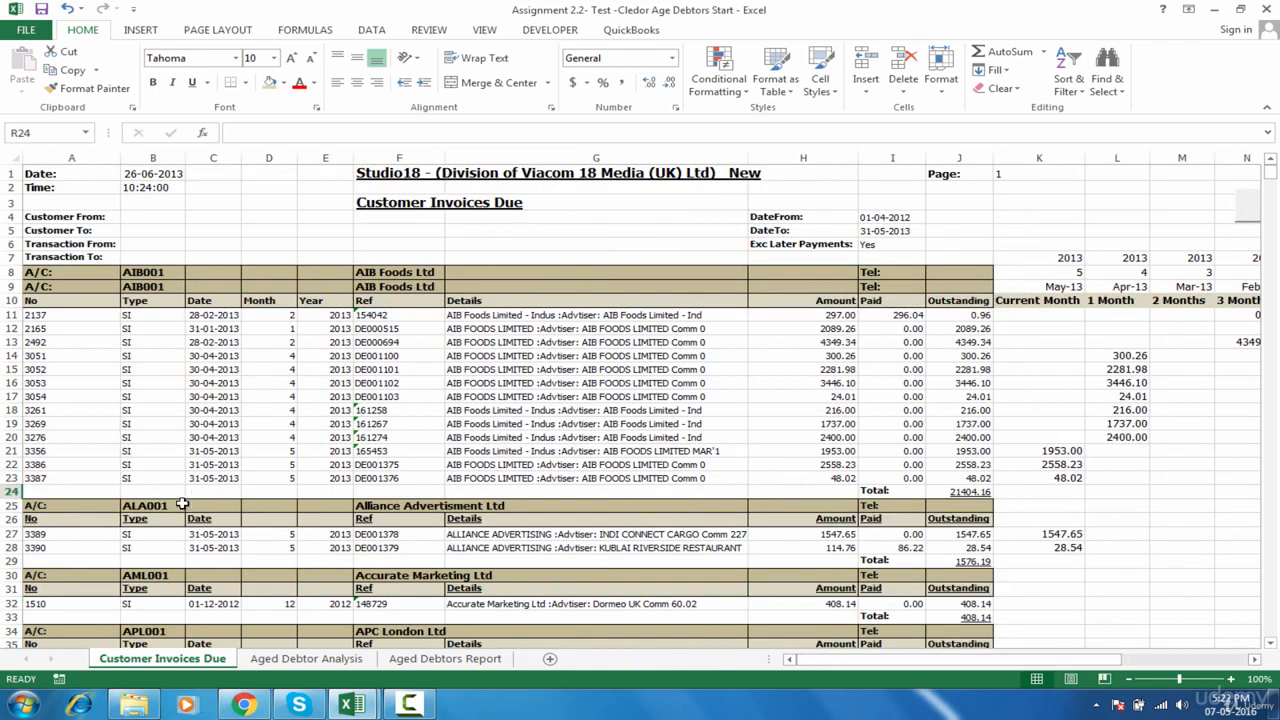
click(211, 487)
text(0)
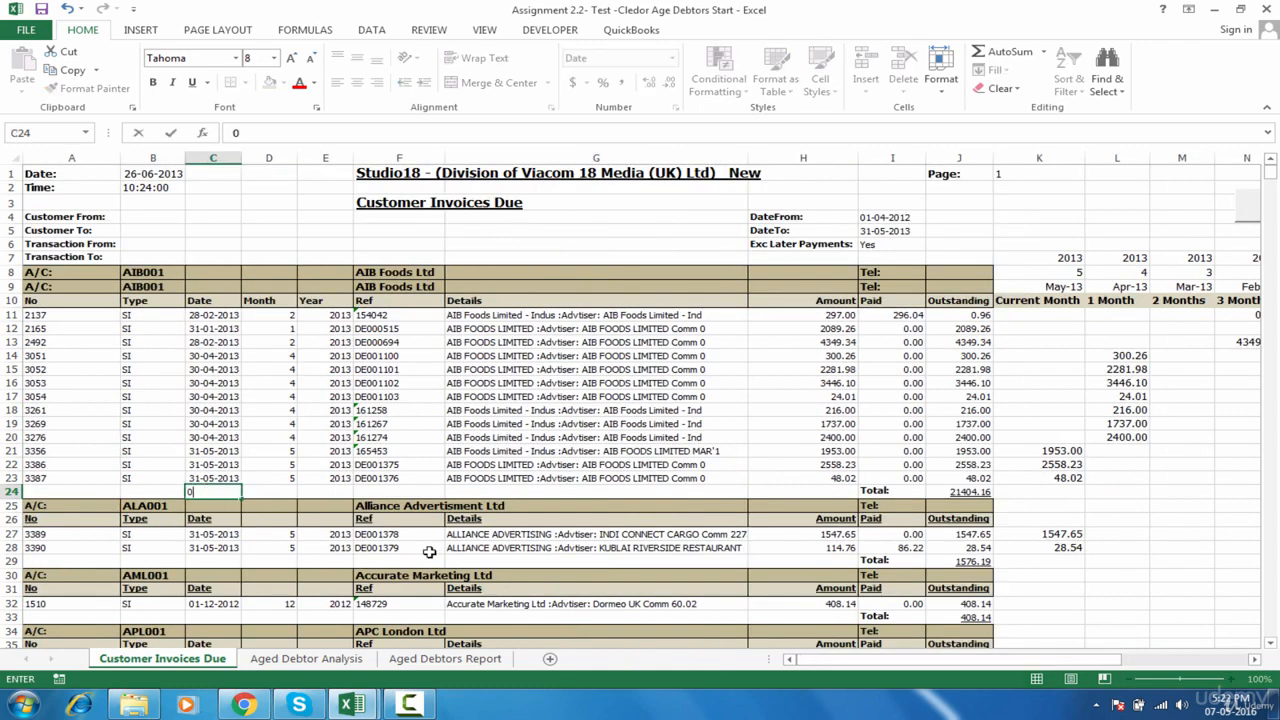
key(Tab)
click(232, 495)
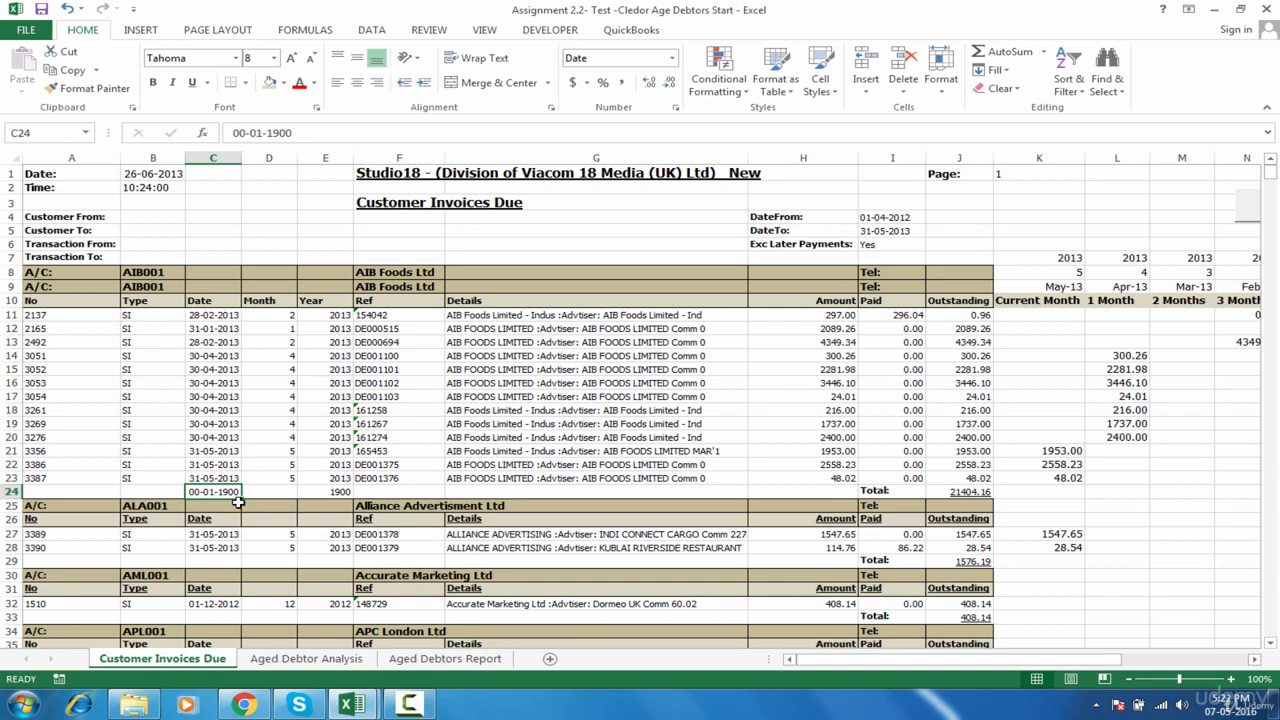
key(Delete)
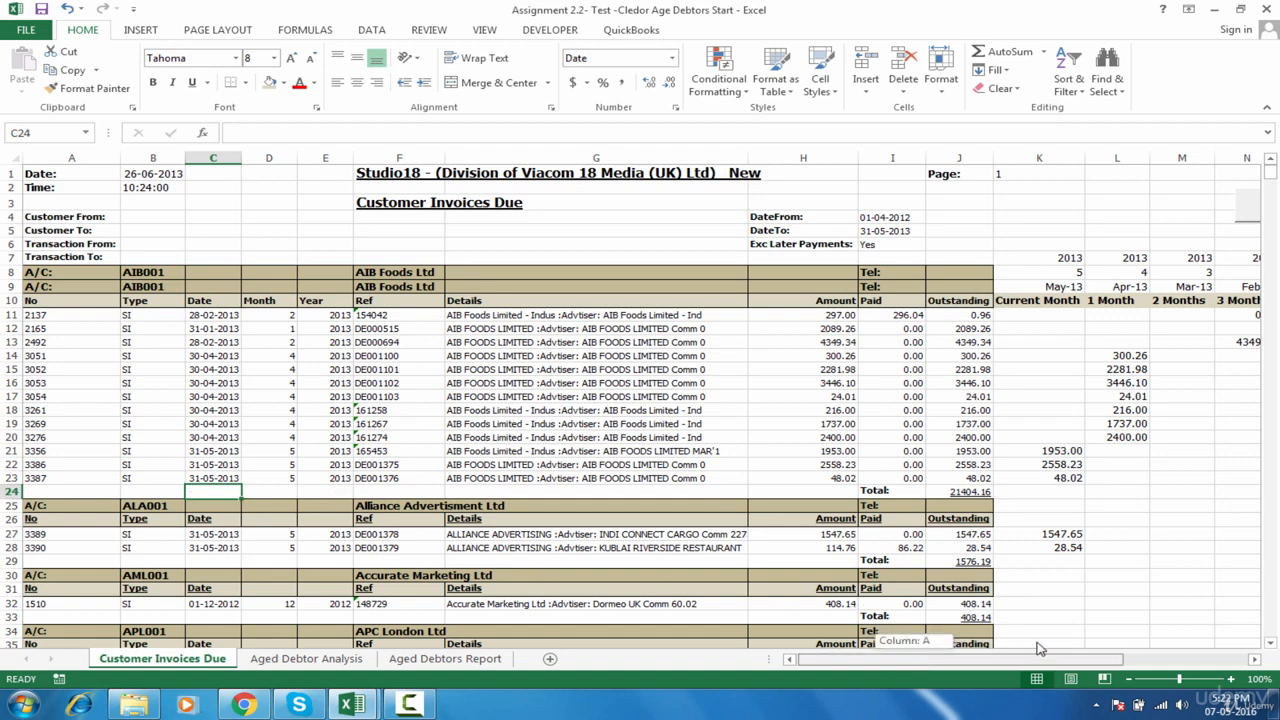
Insert an outer IF with the test ISBLANK(C11) in front of the existing IF in Q11.
drag(913, 667, 1040, 663)
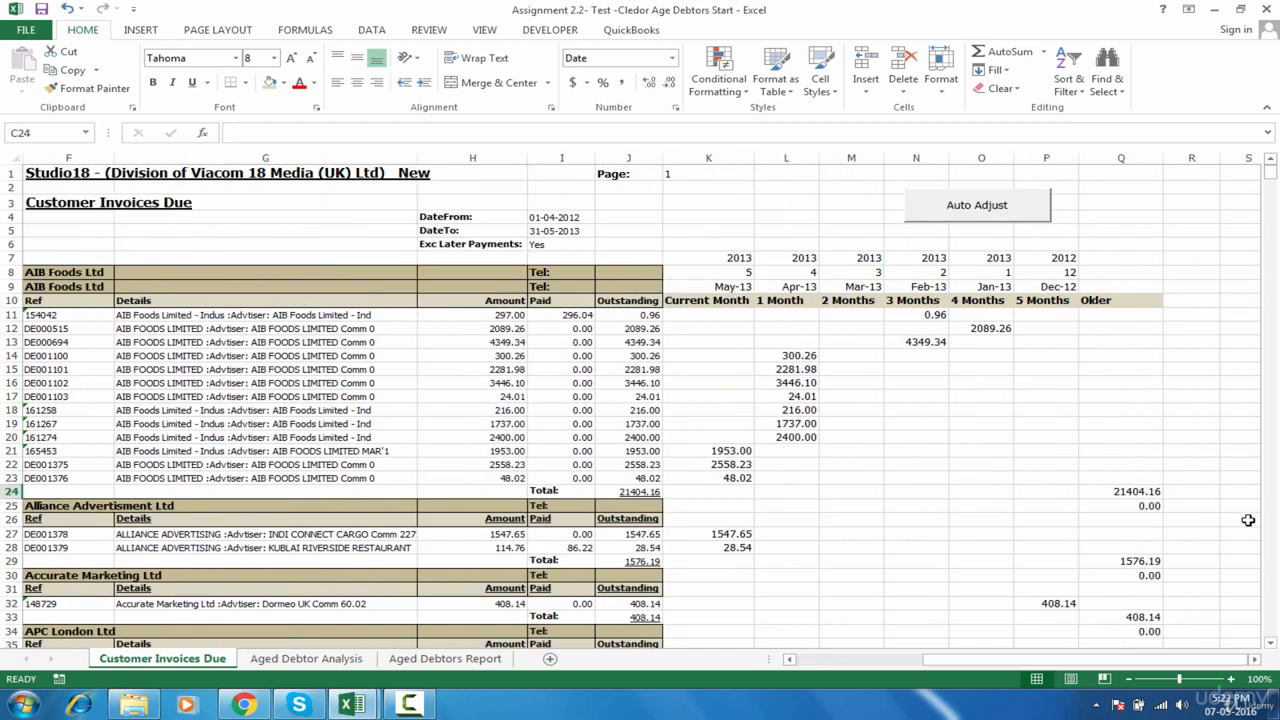
double_click(1112, 316)
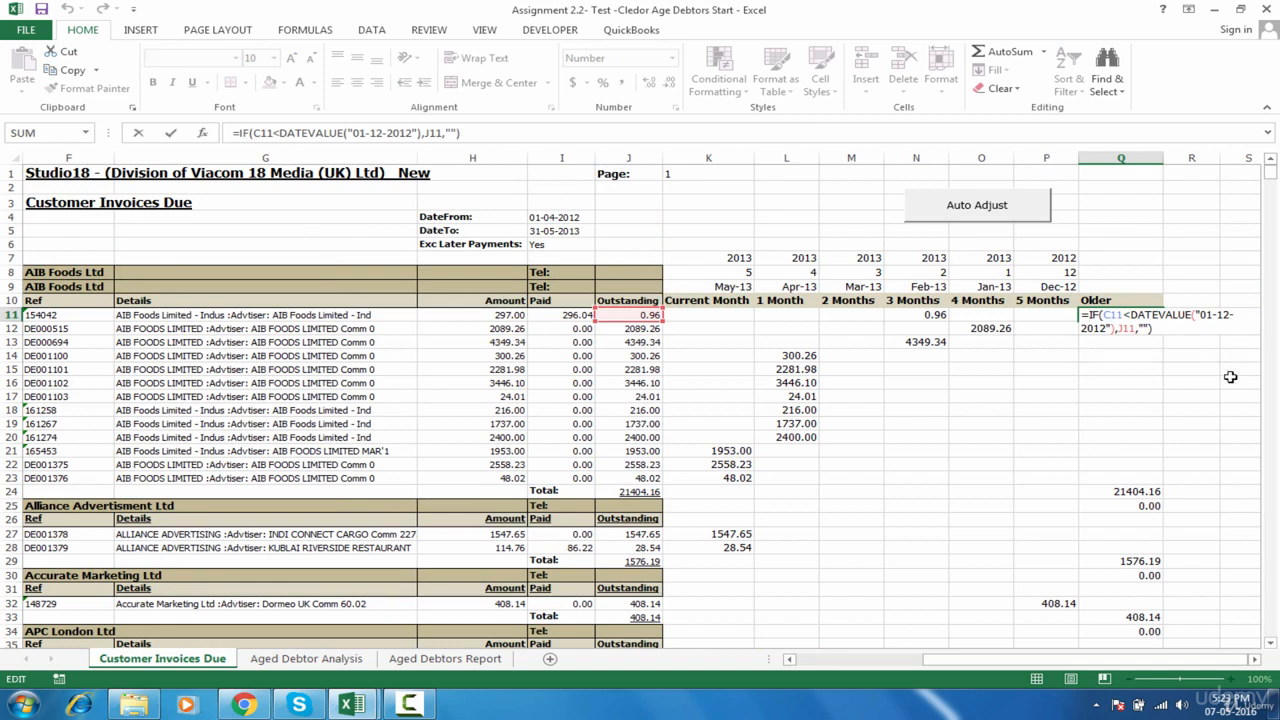
text(if)
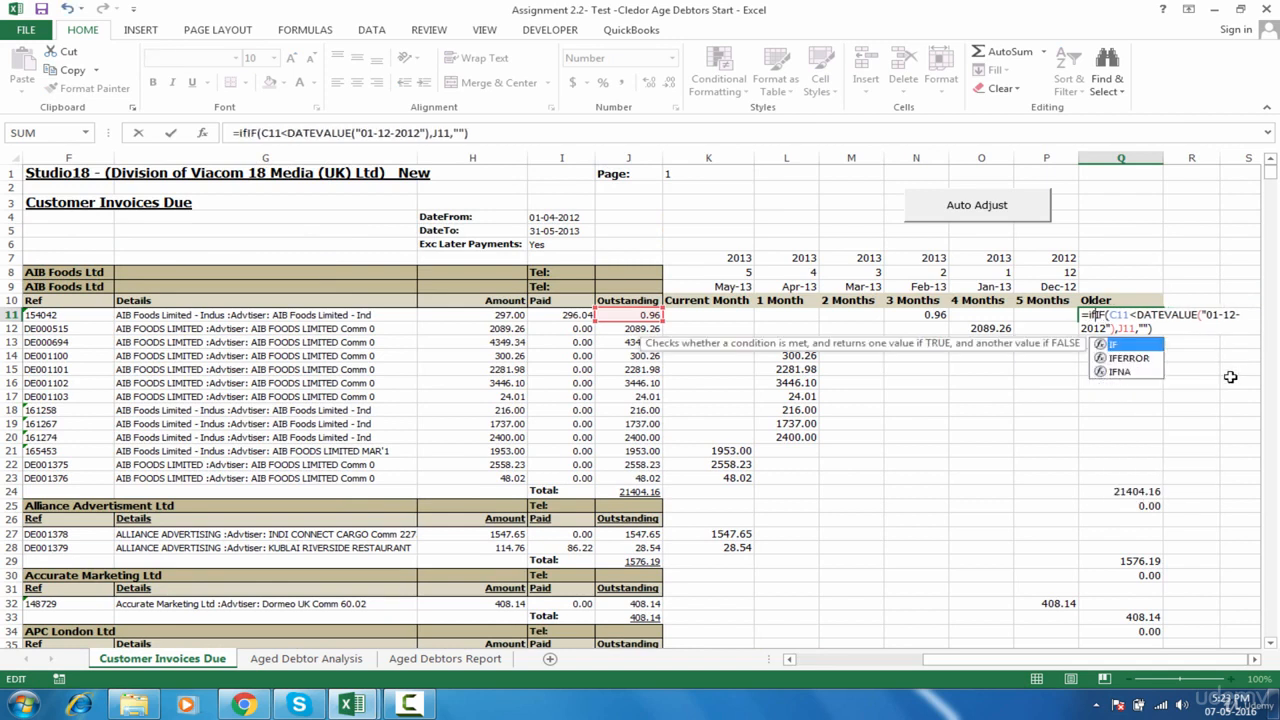
key(Tab)
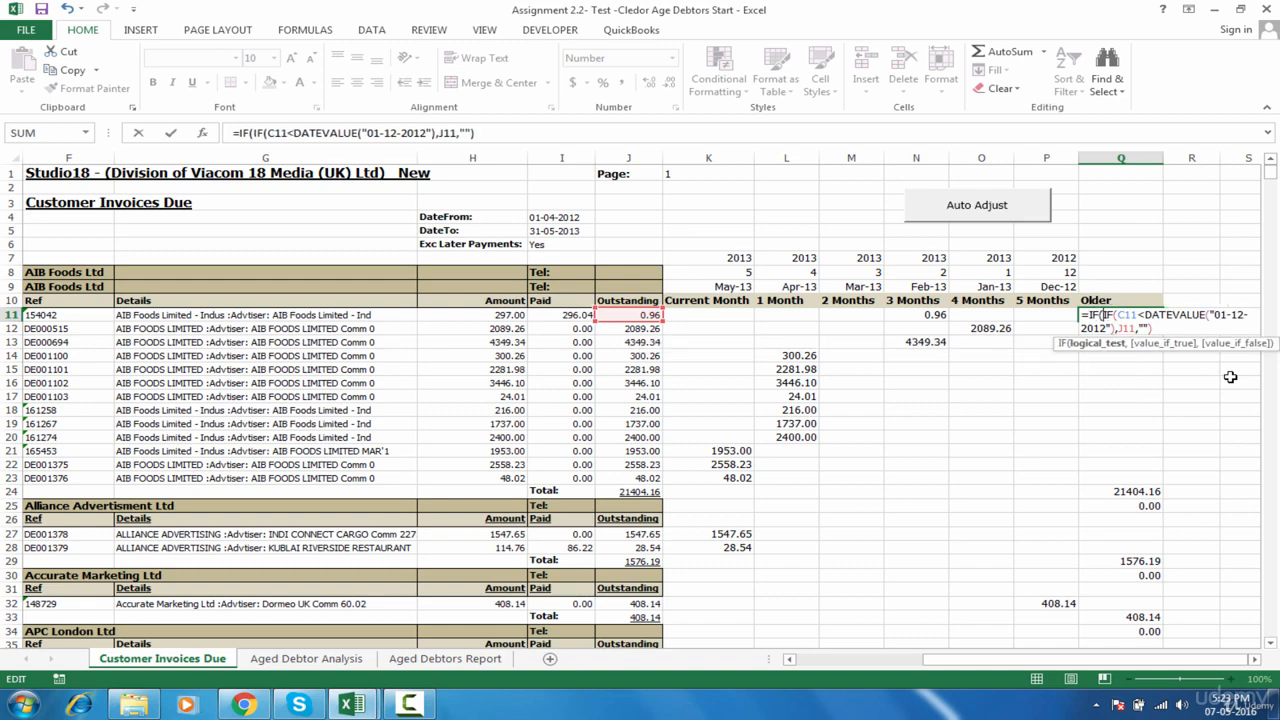
text(isbl)
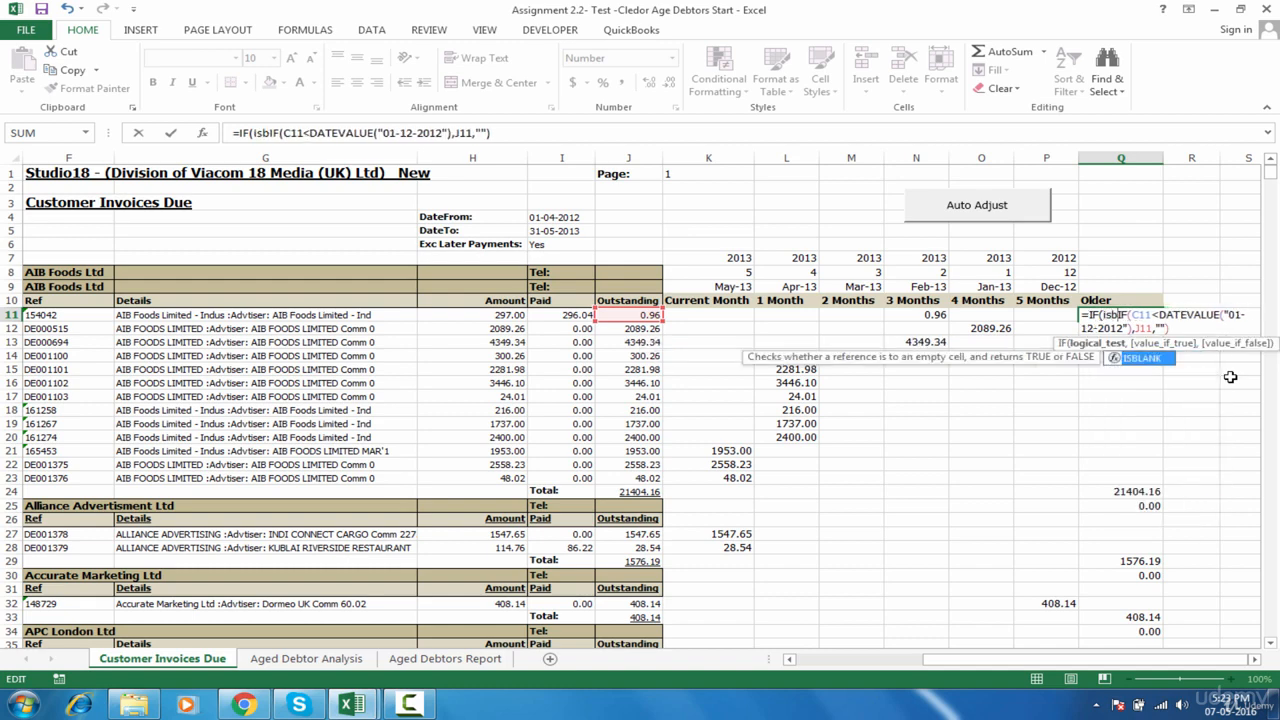
key(Tab)
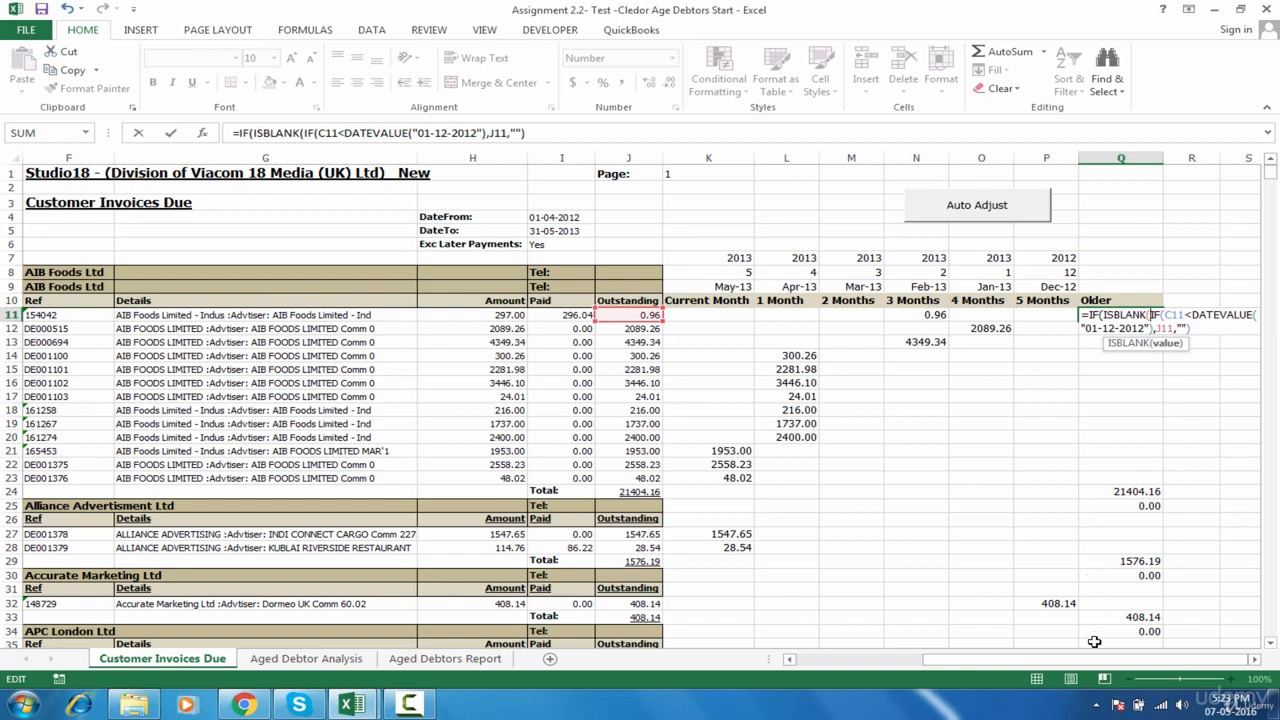
drag(1095, 665, 967, 664)
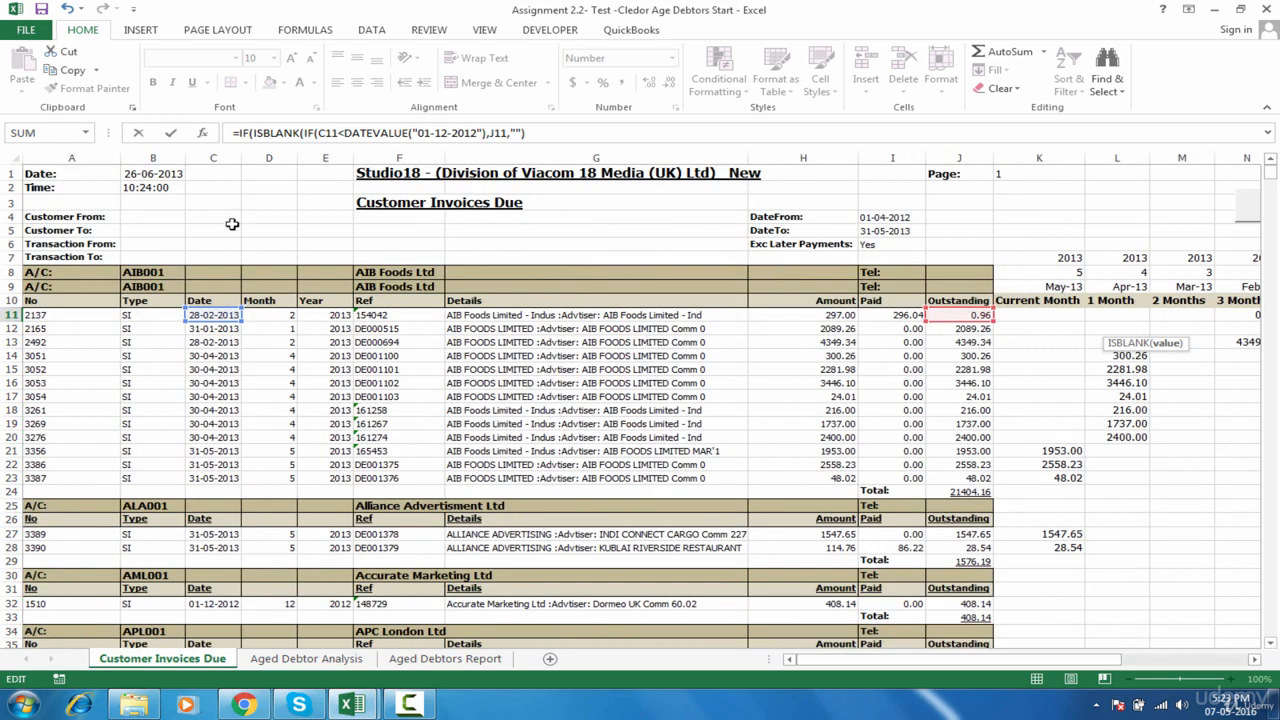
click(215, 318)
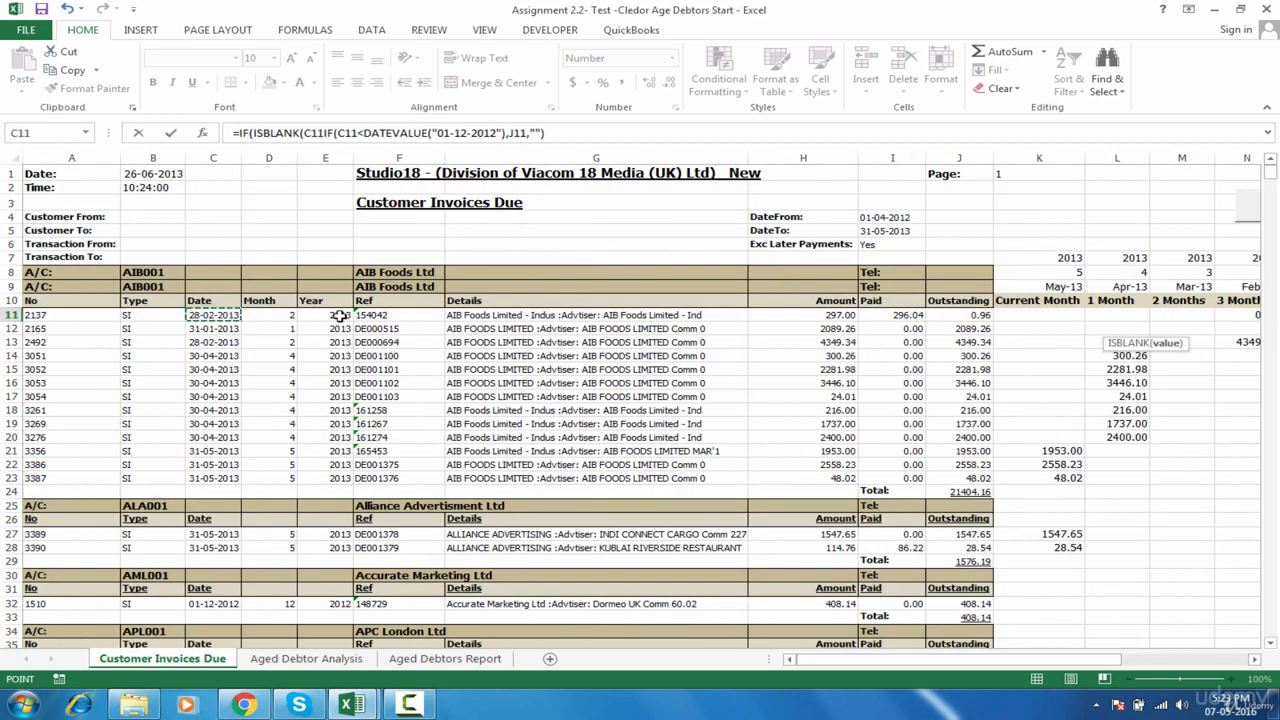
text())
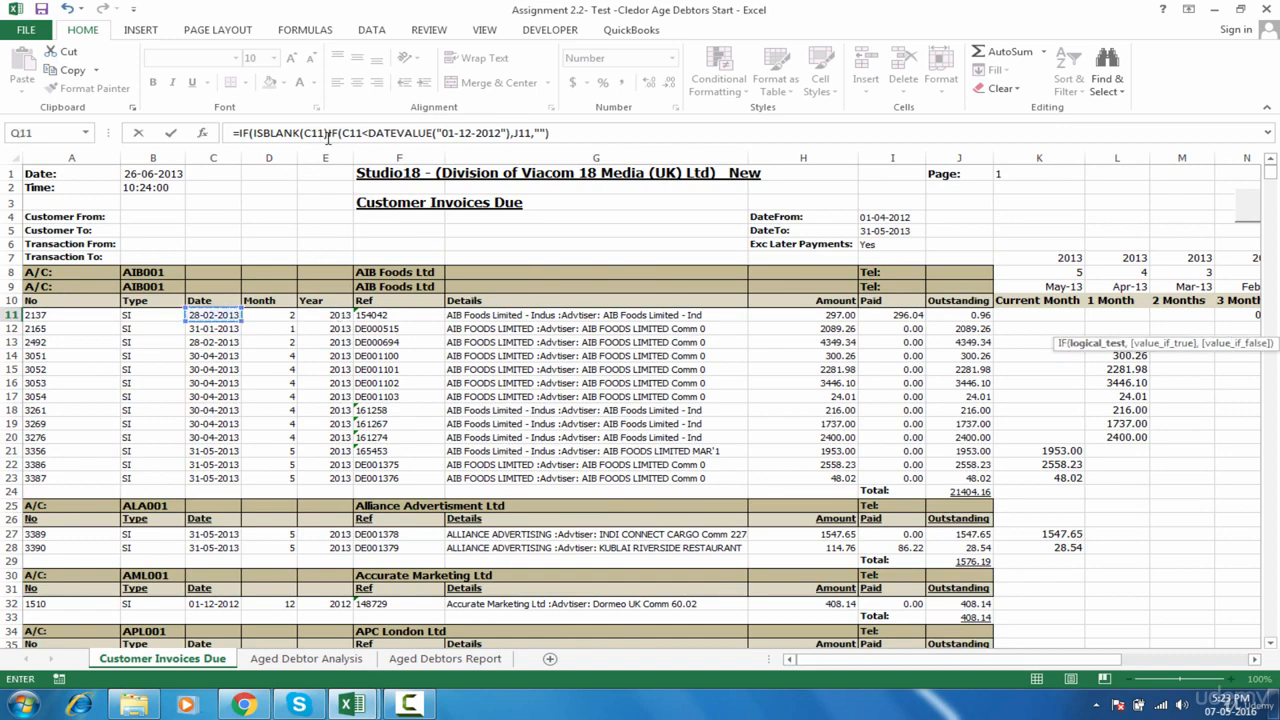
Complete the Q11 formula with "" for a blank date and the existing IF otherwise, and fill it down the Older column.
click(329, 134)
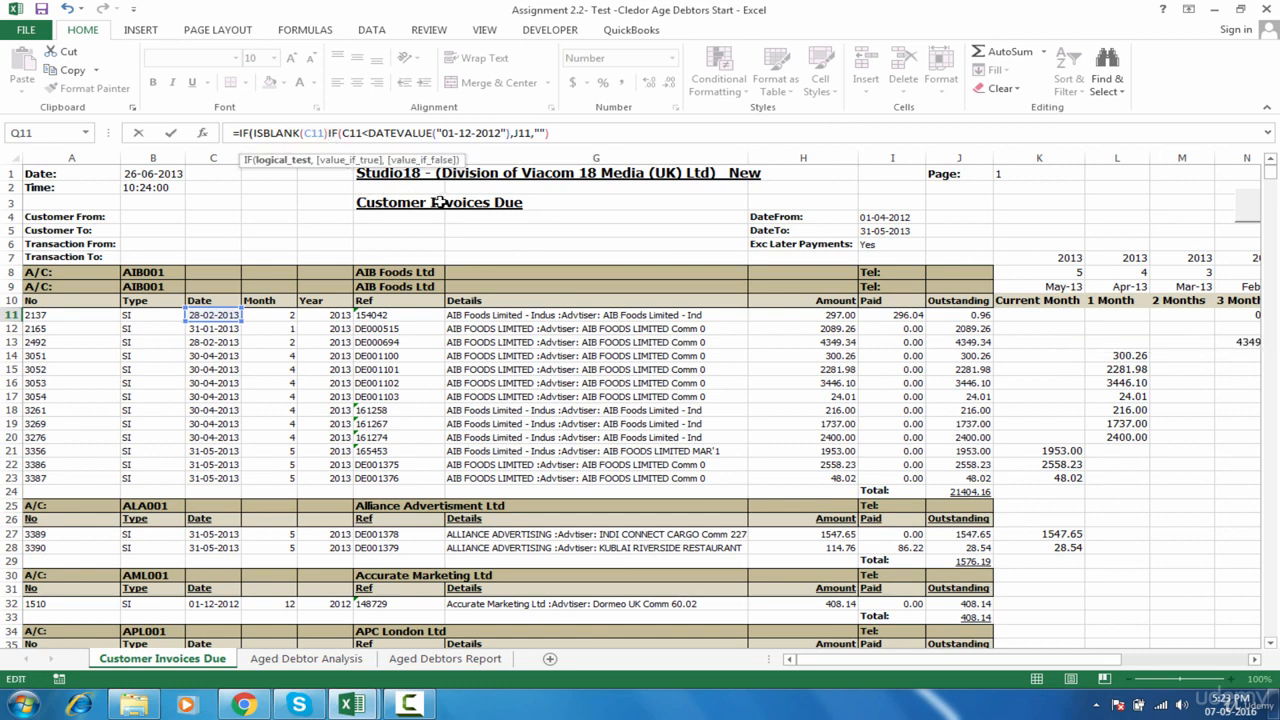
text(,)
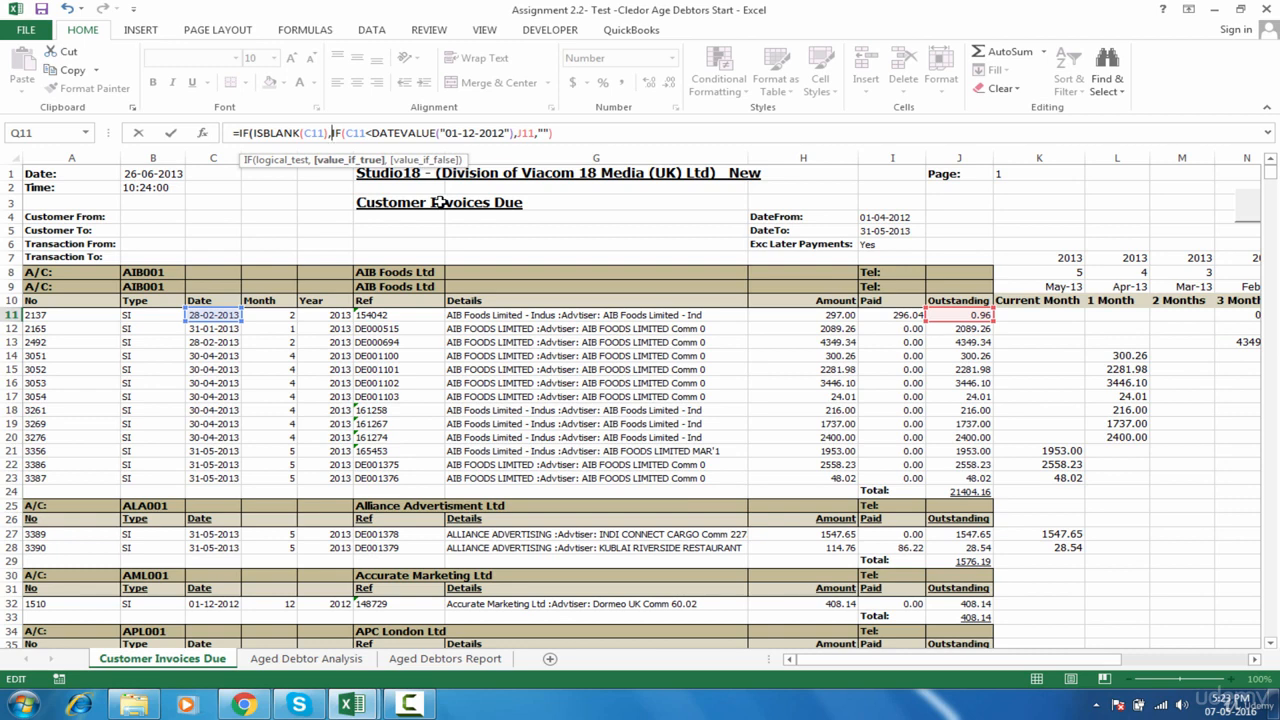
text("")
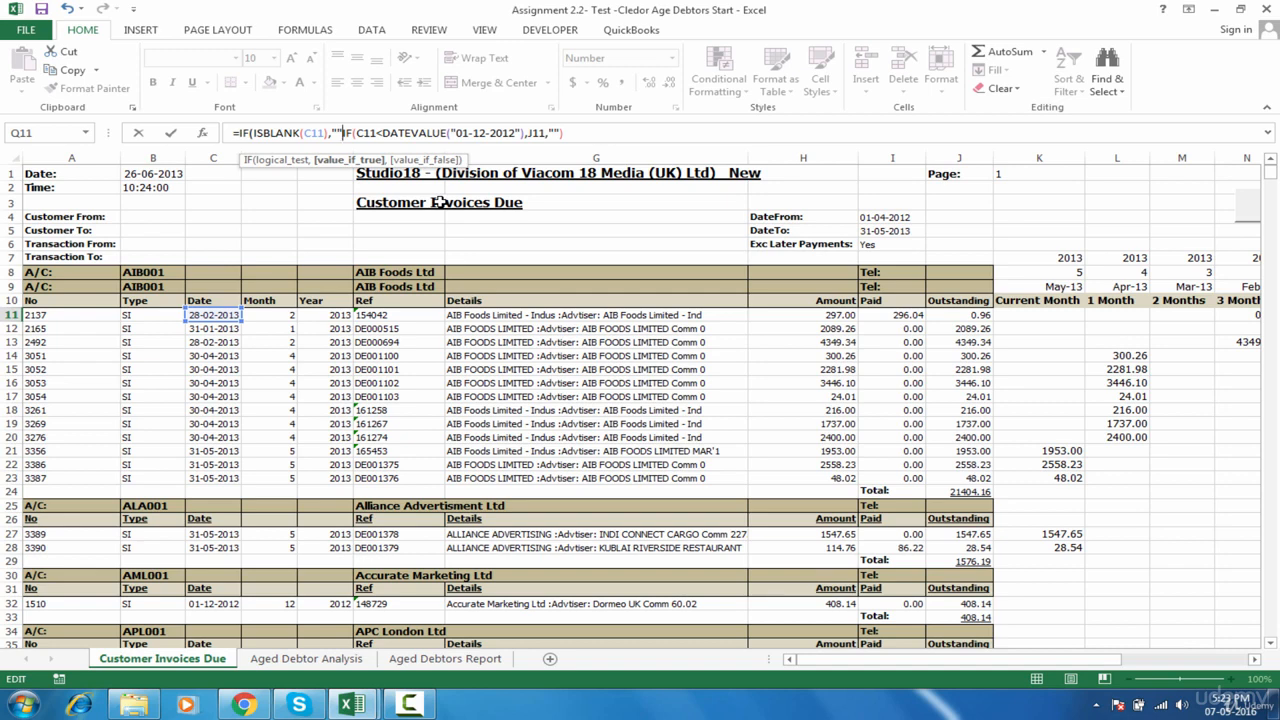
text(,)
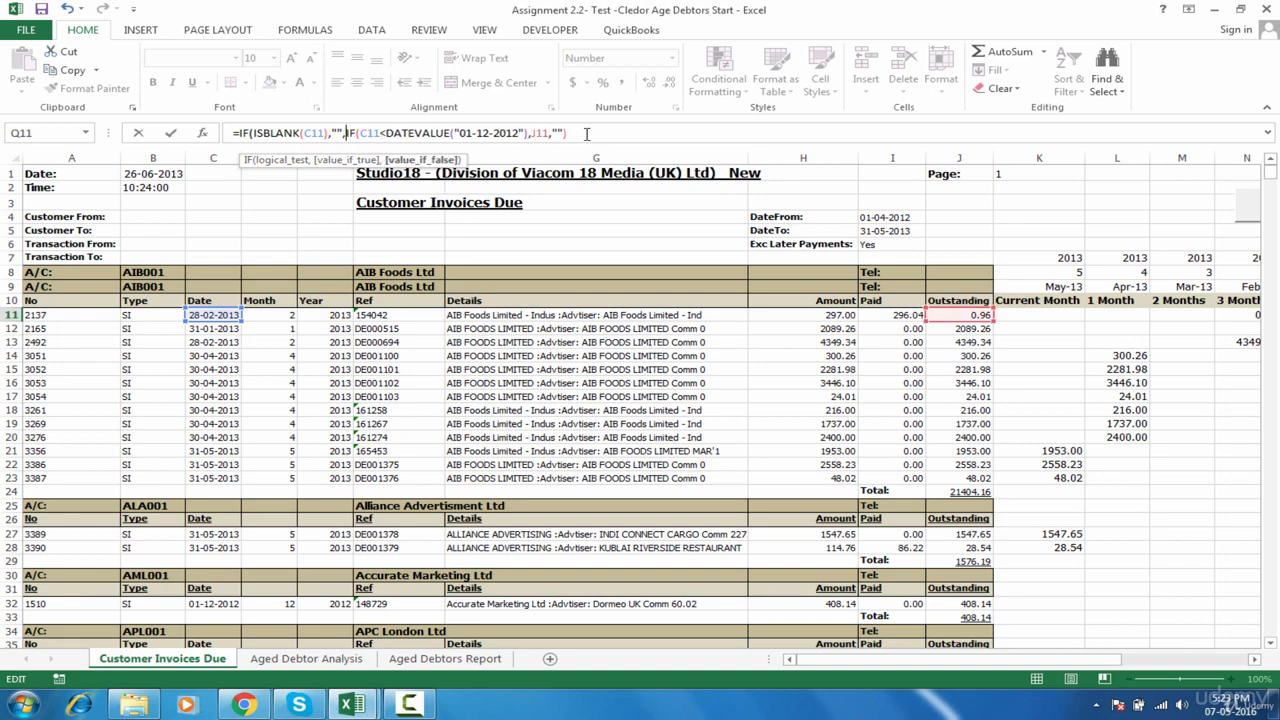
key(Return)
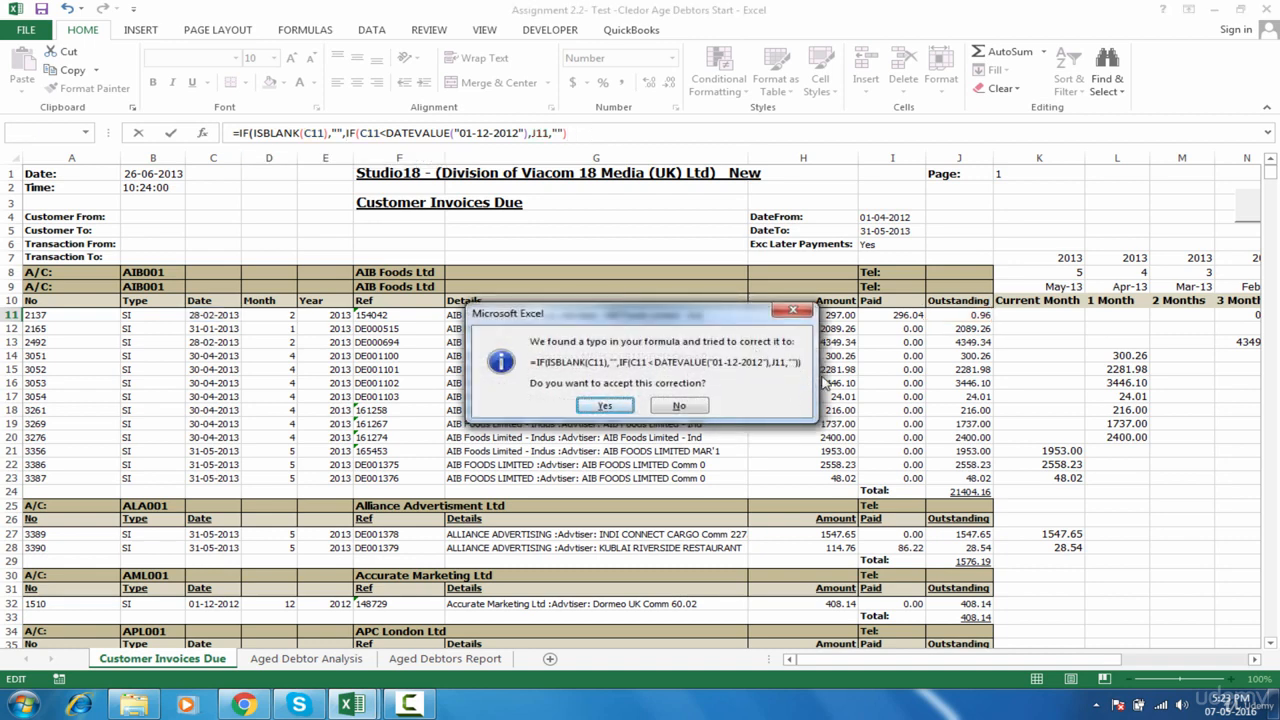
click(631, 410)
click(1210, 315)
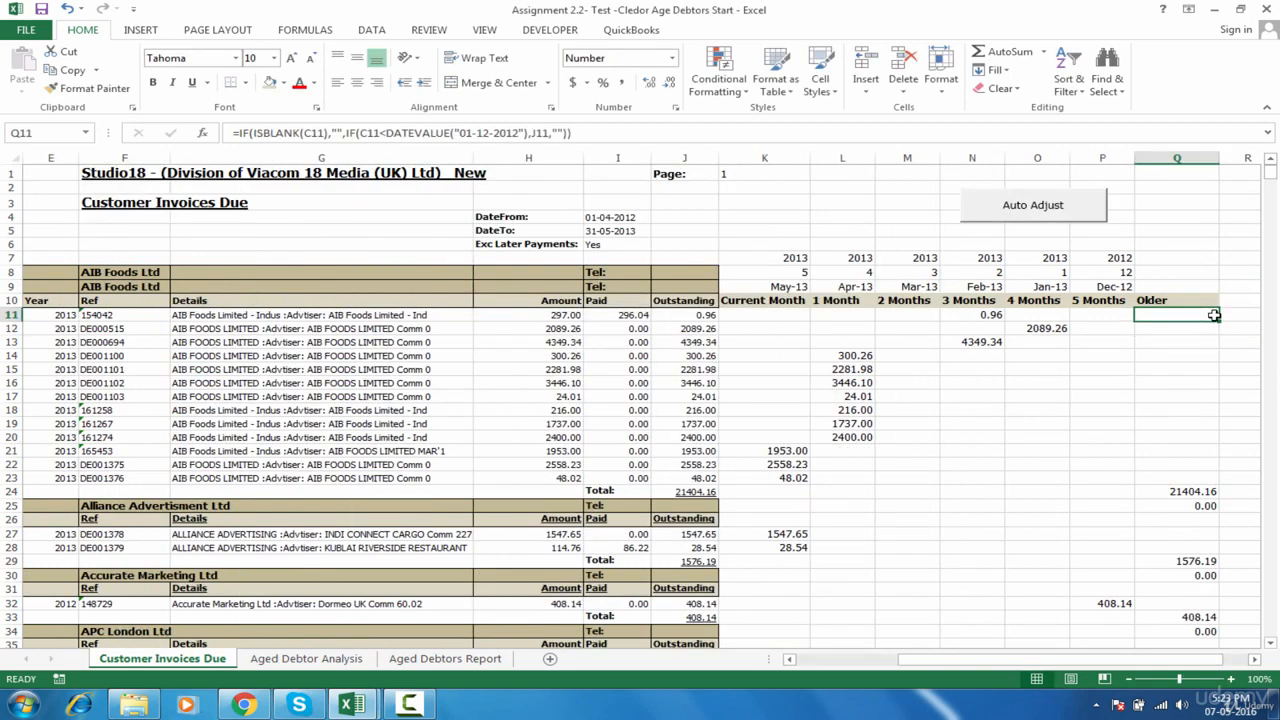
double_click(1220, 320)
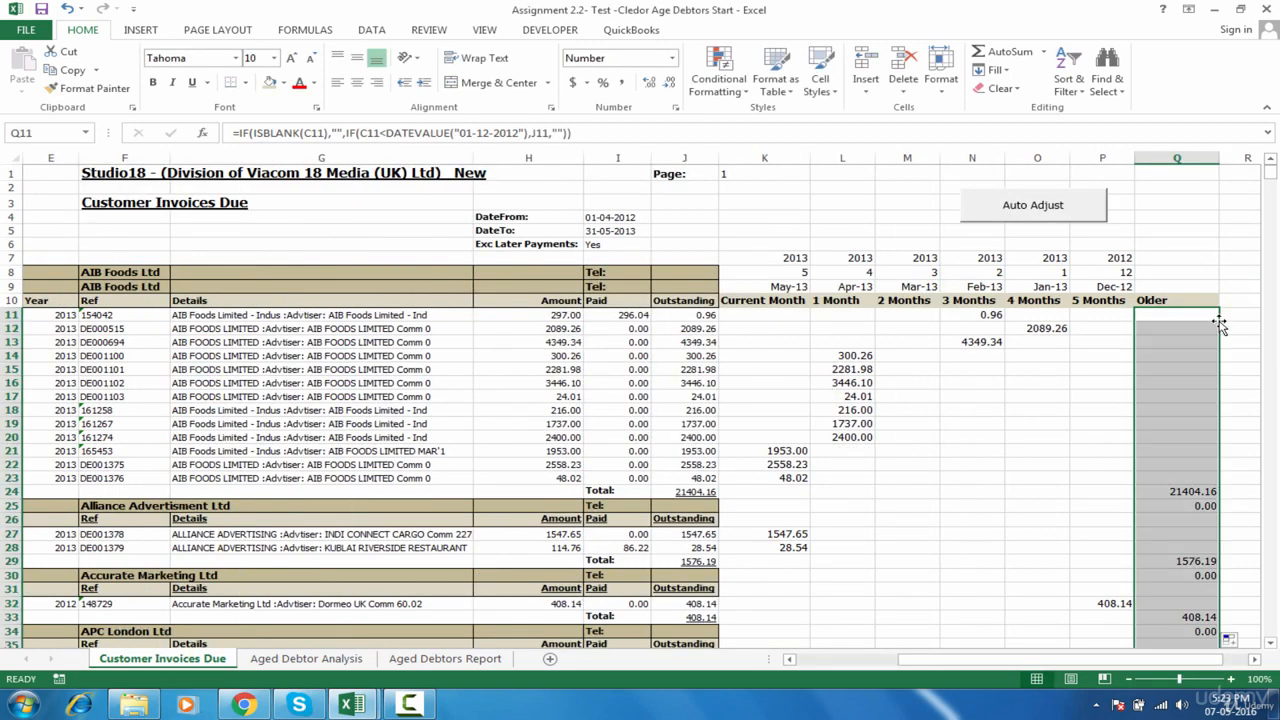
Check the refilled Older column cells down to row 47, including the total and header rows without dates.
click(1181, 611)
key(Down)
key(Down)
key(Down)
key(Down)
key(Down)
key(Down)
key(Down)
key(Down)
key(Down)
key(Down)
key(Down)
key(Down)
key(Down)
key(Down)
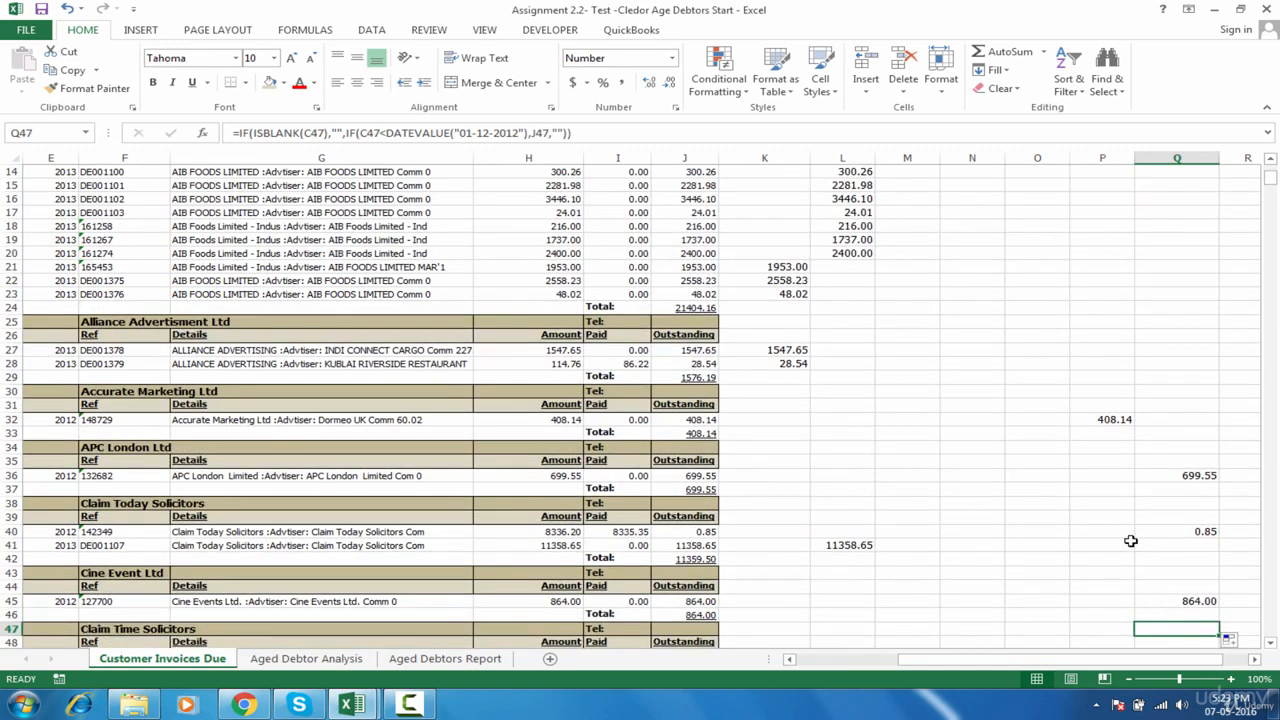
Compare the Older amount in Q36 with the date and other invoice details along row 36.
click(1200, 466)
click(1202, 473)
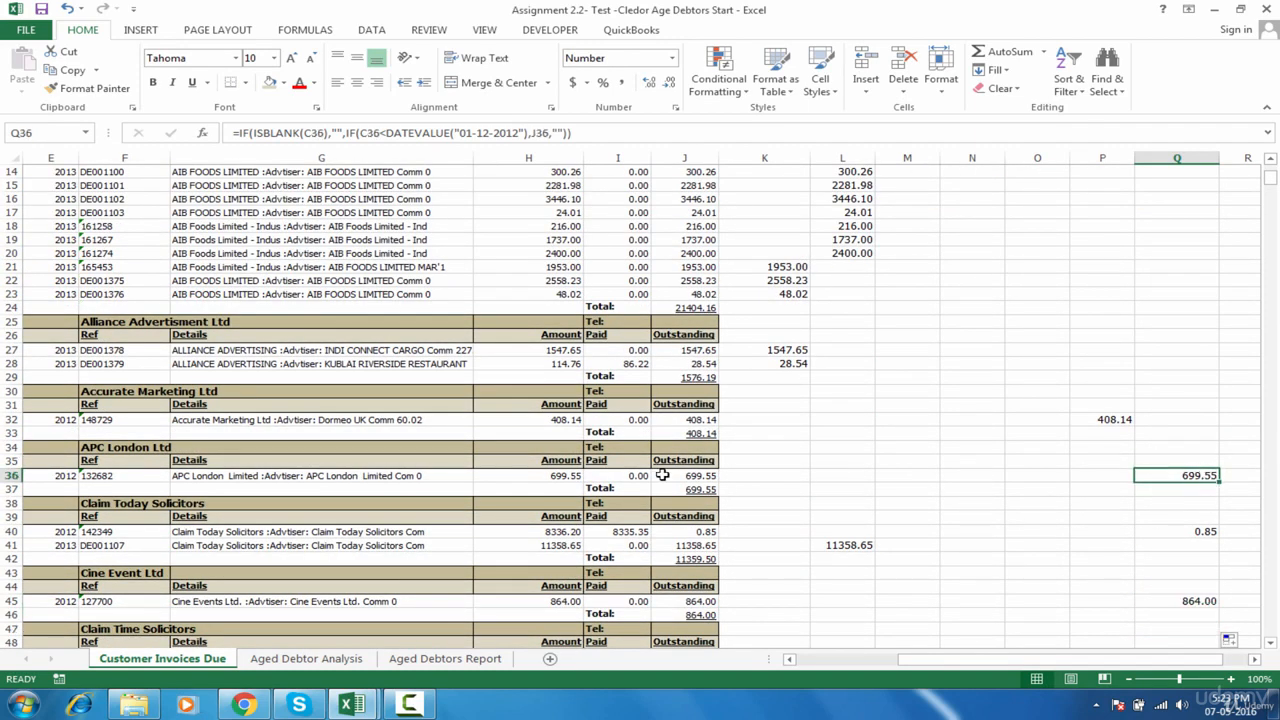
key(Left)
key(Left)
key(Left)
key(Left)
key(Left)
key(Left)
key(Left)
key(Left)
key(Left)
key(Left)
key(Left)
key(Left)
key(Left)
key(Left)
key(Left)
key(Left)
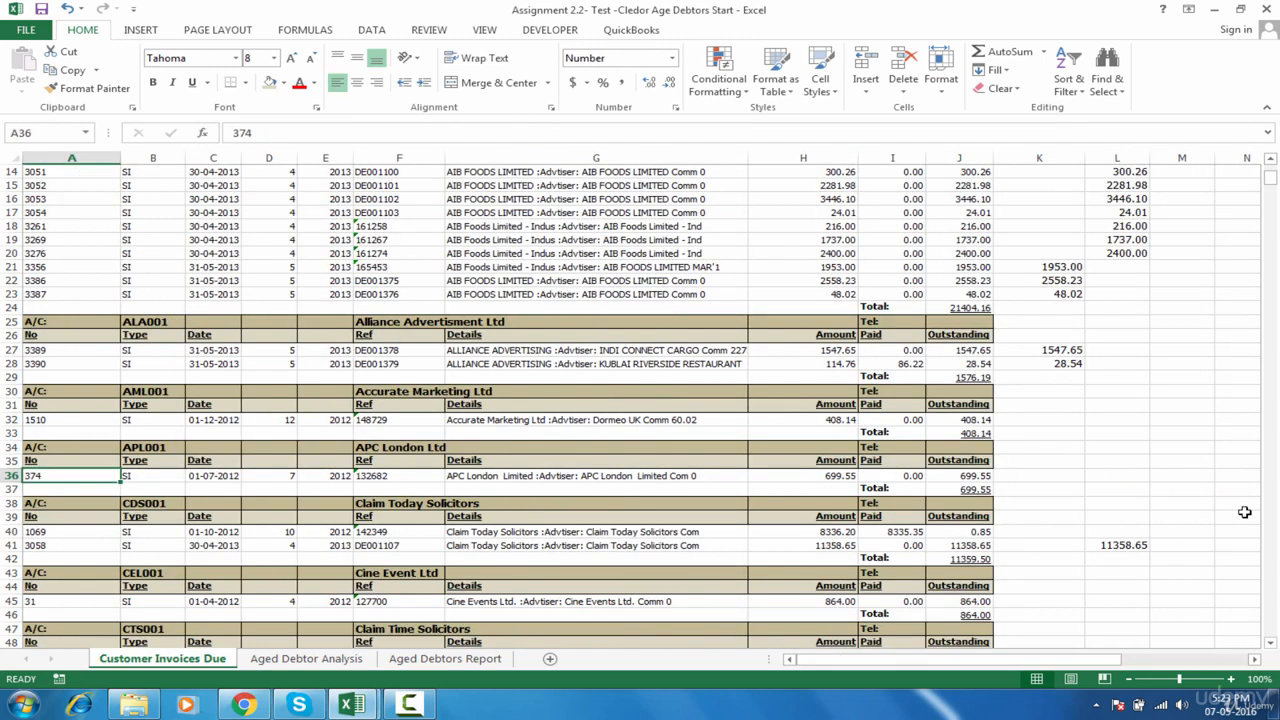
click(295, 479)
key(Right)
key(Right)
key(Right)
key(Right)
key(Right)
key(Right)
key(Right)
key(Right)
key(Right)
key(Right)
key(Right)
key(Right)
key(Right)
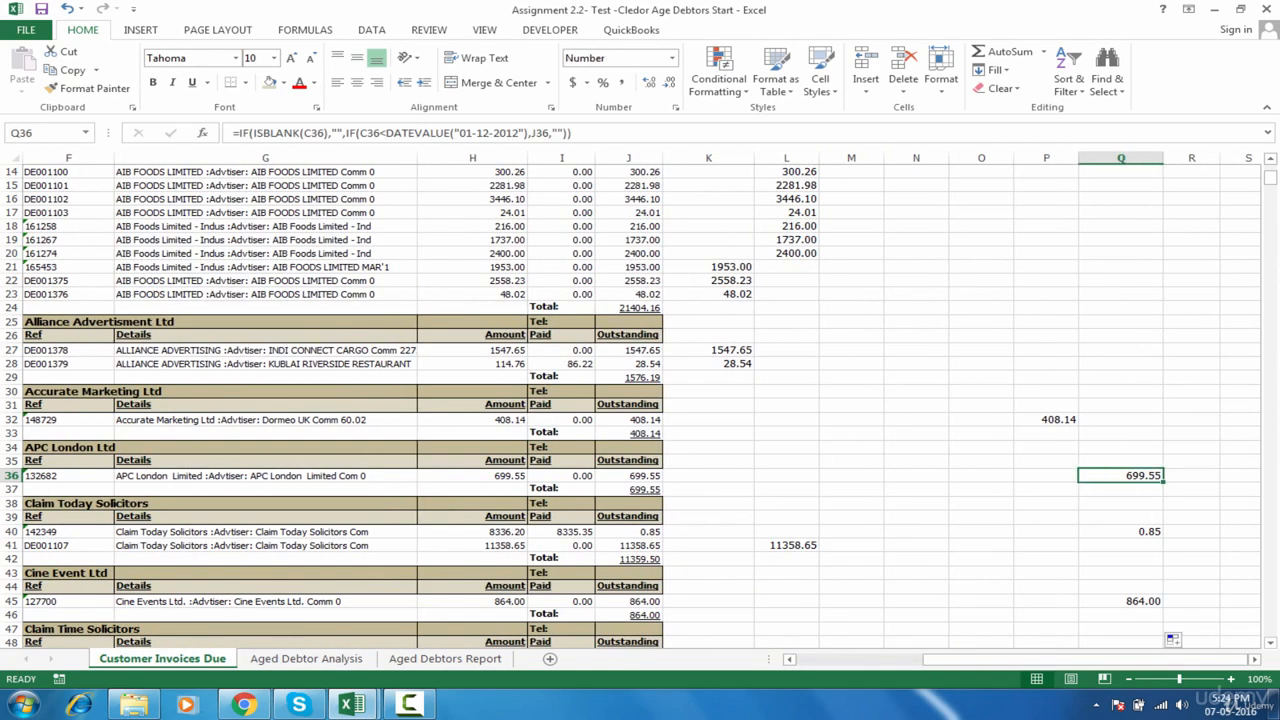
Examine the Grand Total in J1100 and the empty cells K1100:Q1100 beside it, together with the month formulas above.
drag(1270, 181, 1255, 650)
click(662, 624)
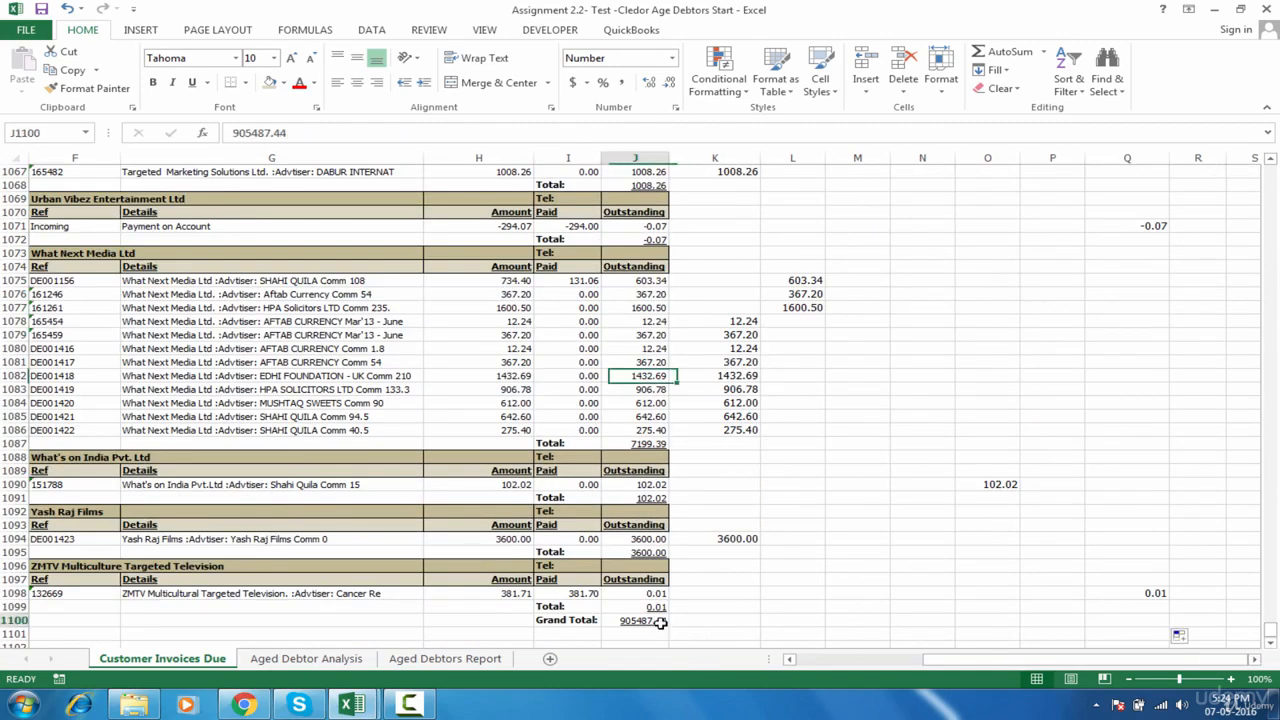
click(719, 622)
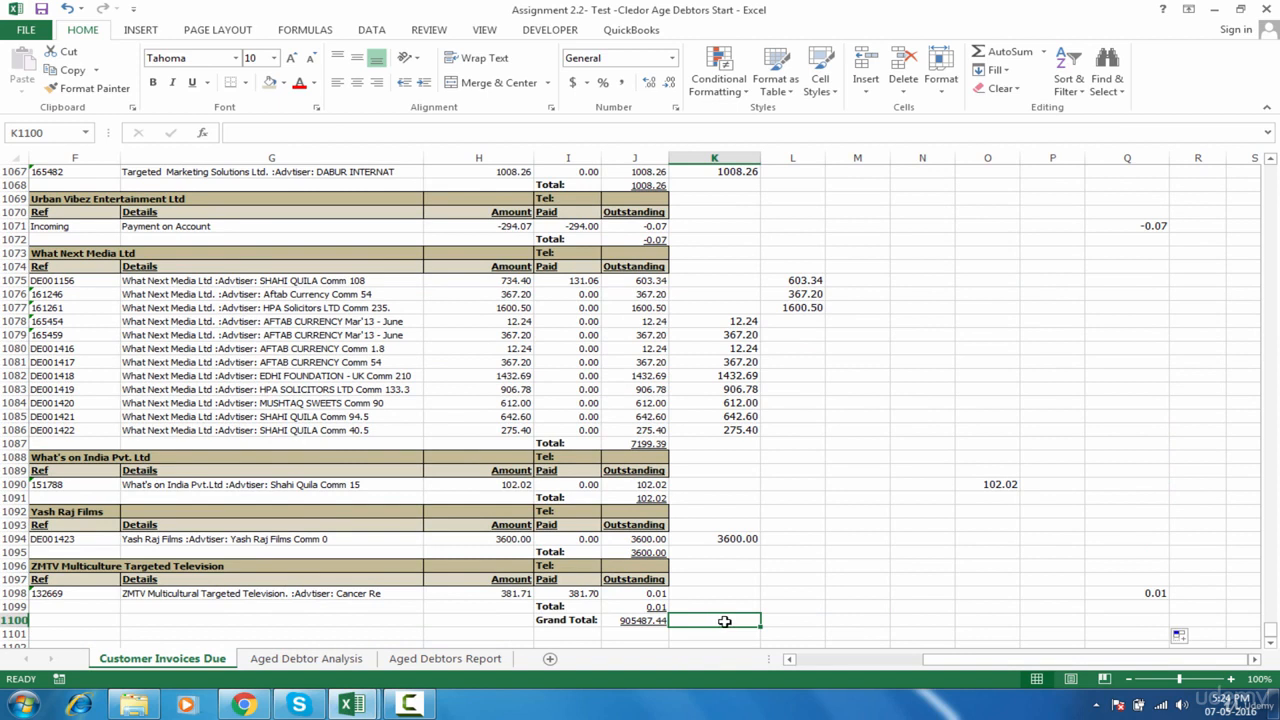
drag(724, 621, 1100, 534)
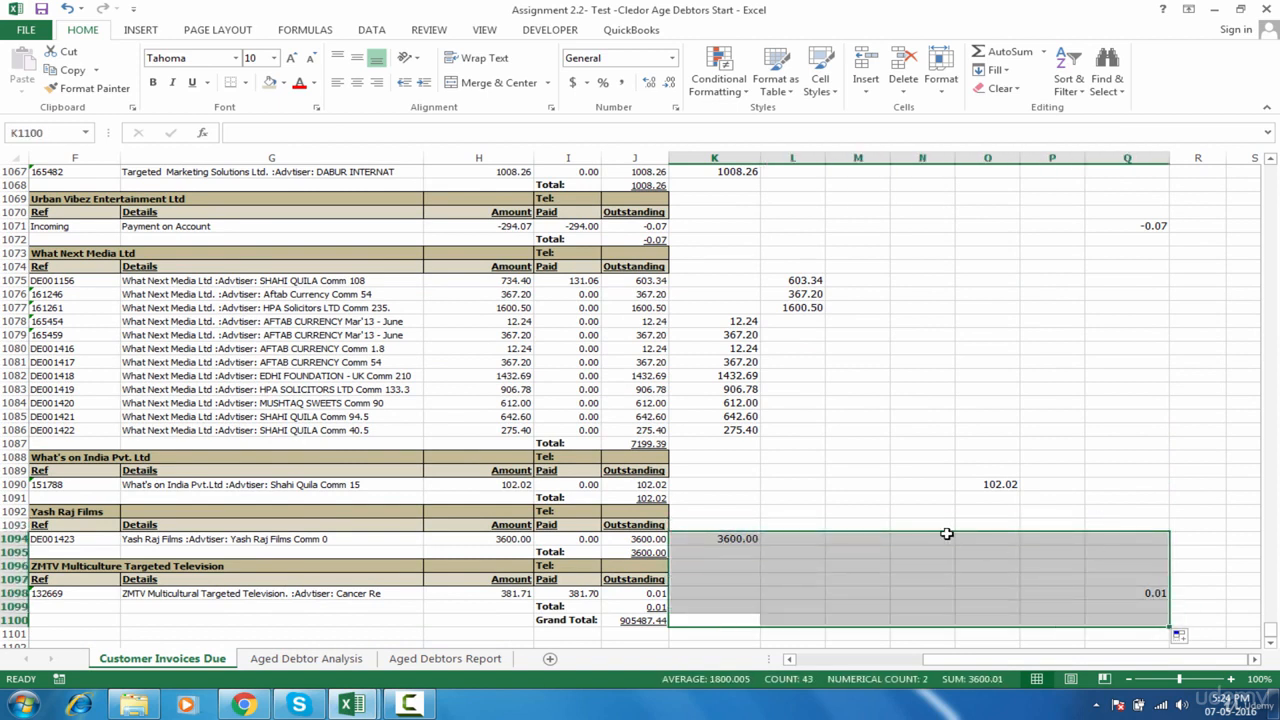
click(655, 621)
click(750, 629)
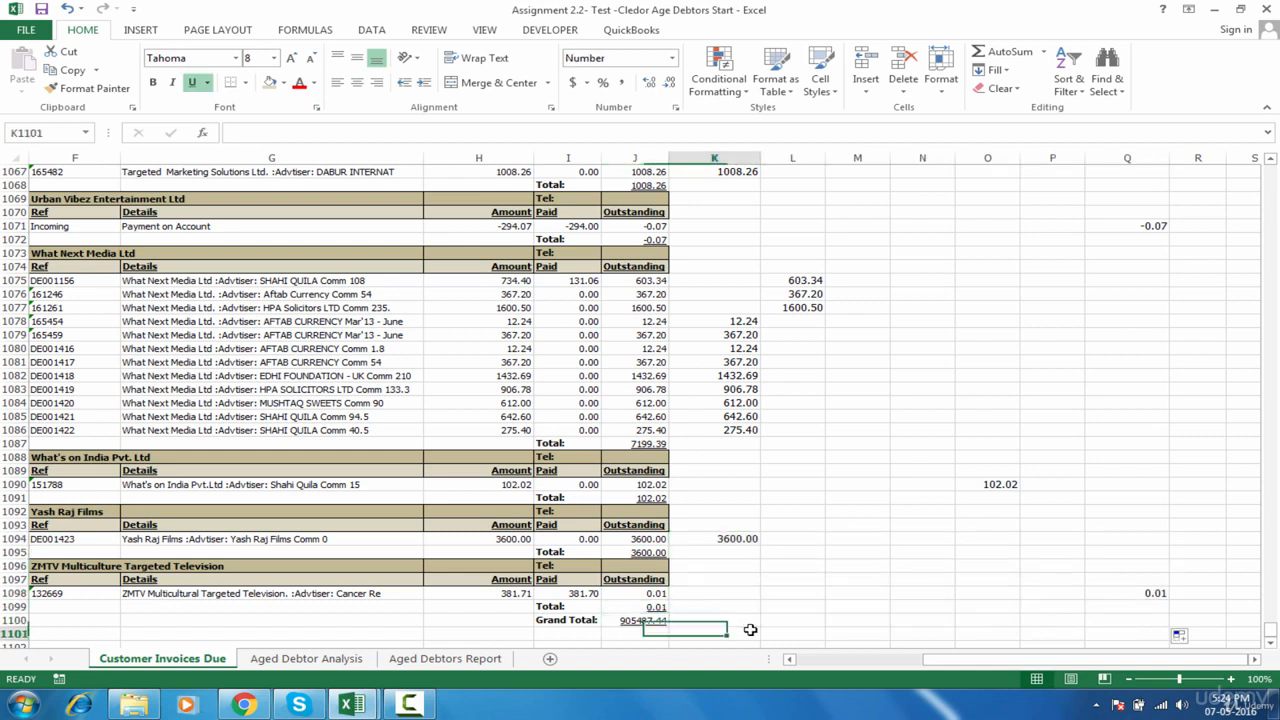
click(731, 622)
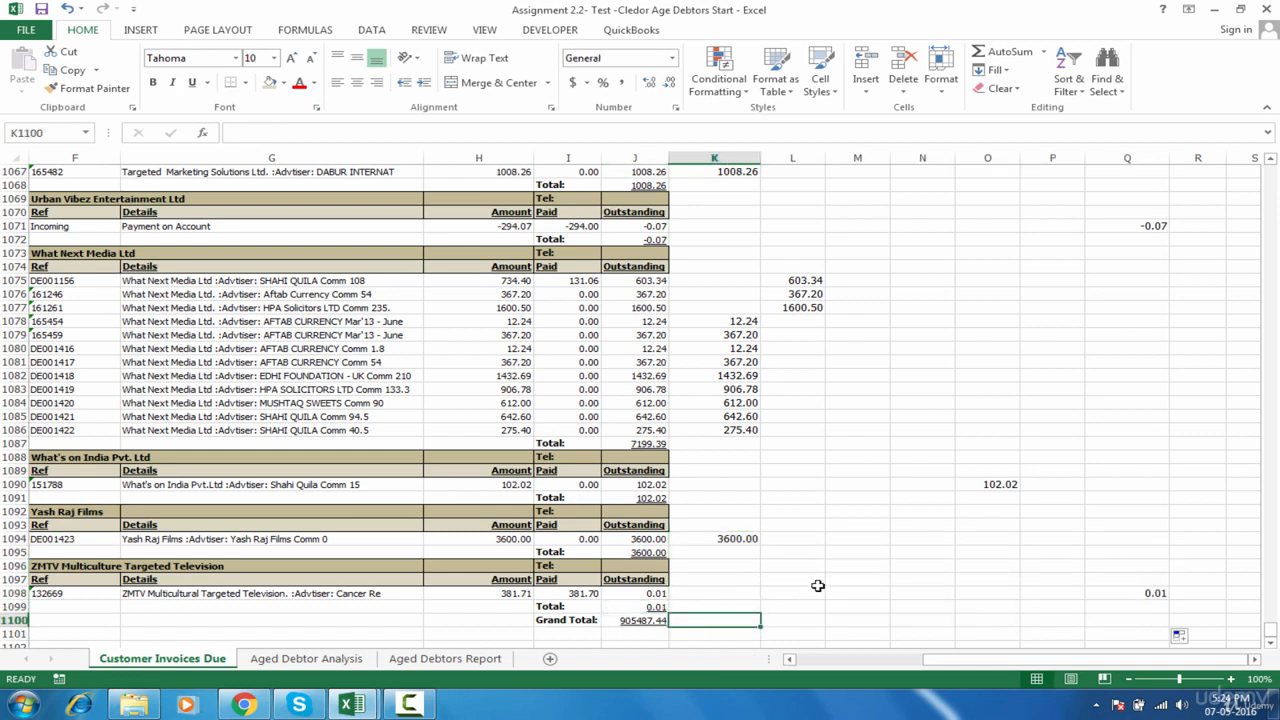
click(798, 542)
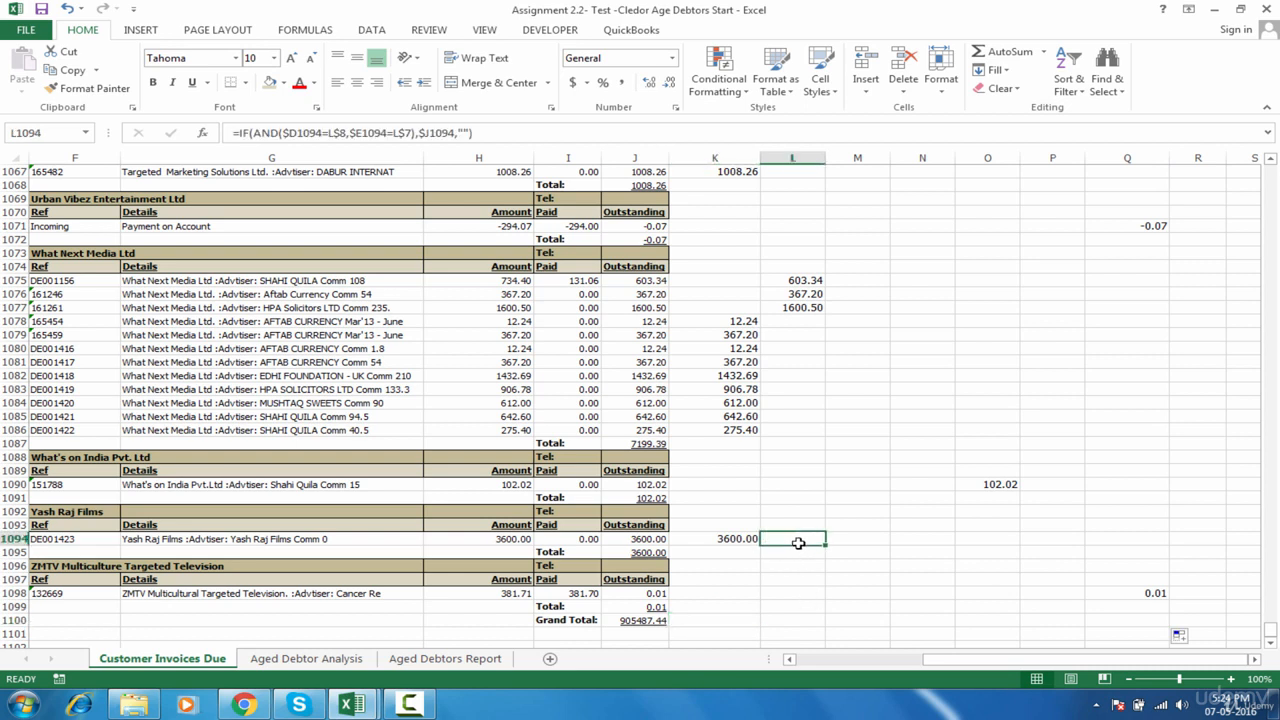
click(820, 497)
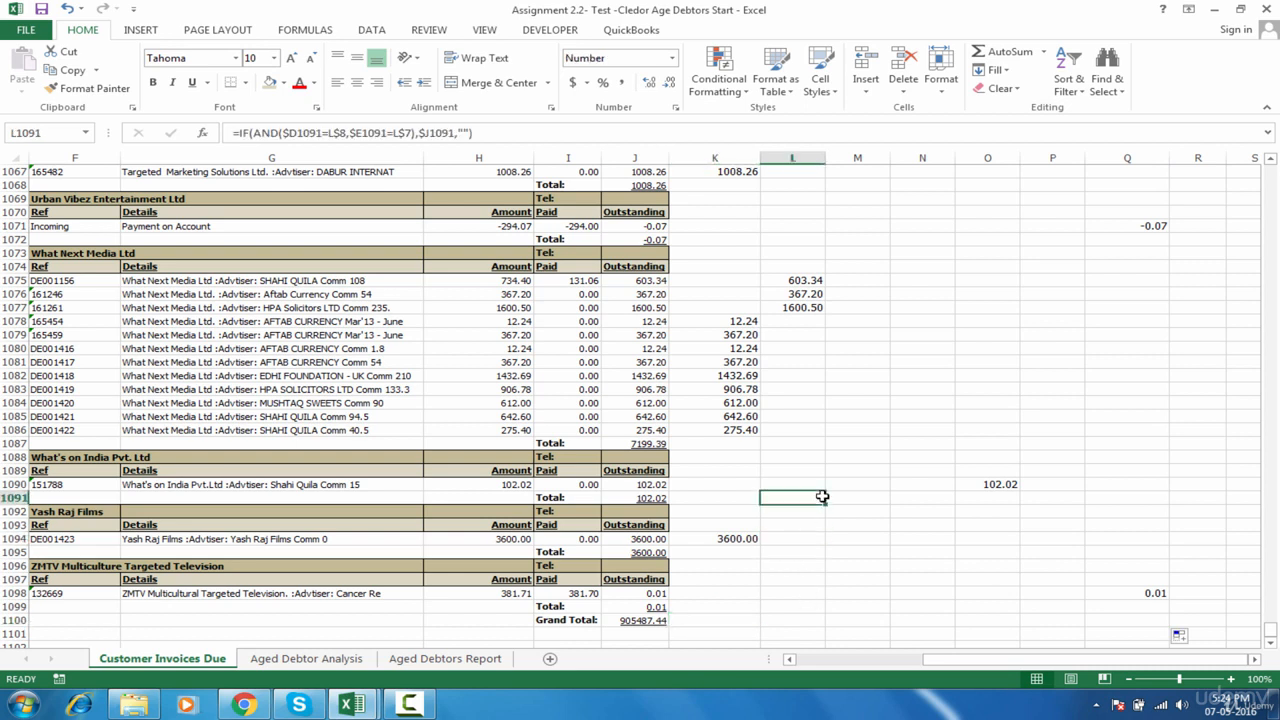
drag(735, 620, 1155, 615)
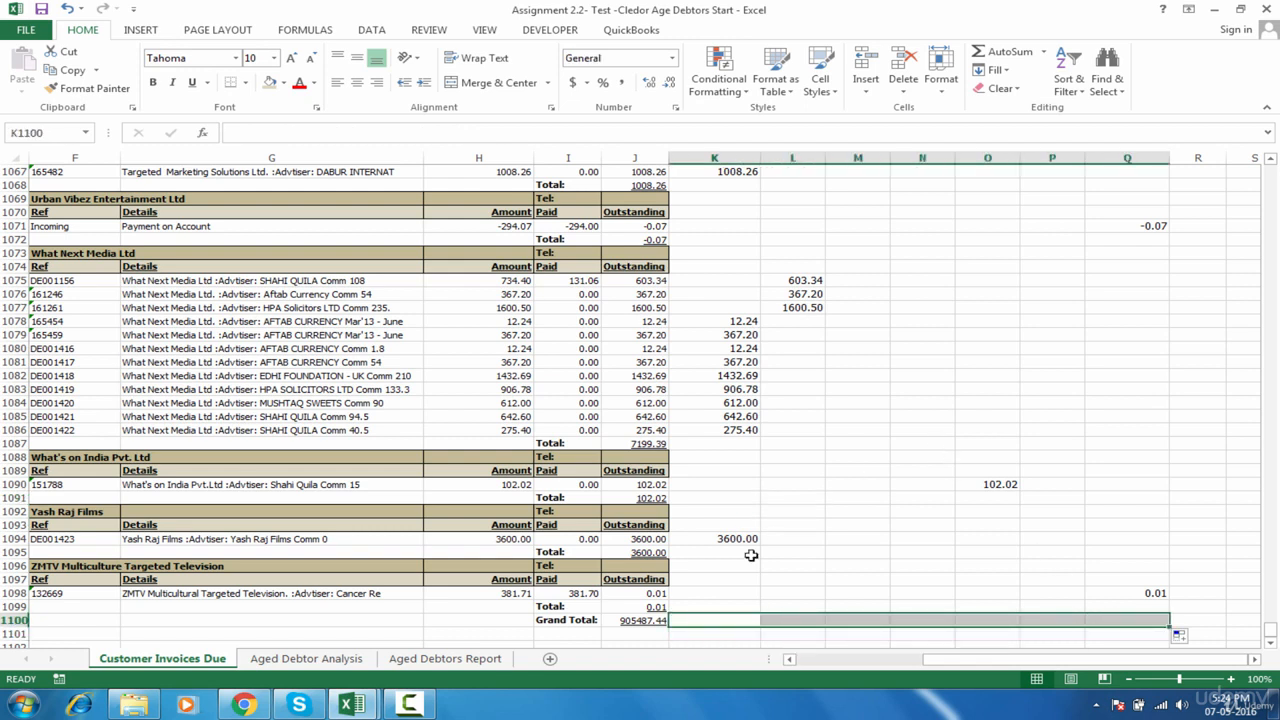
click(640, 622)
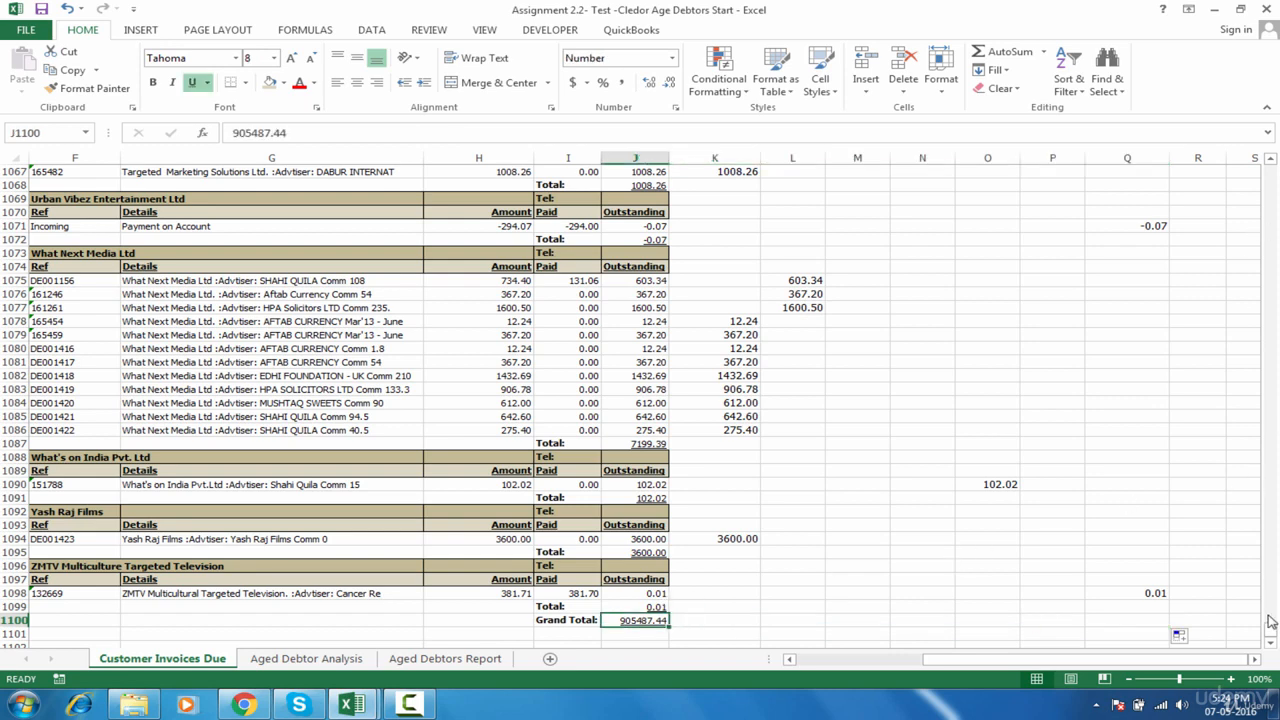
Select the ageing columns' formula range K11:Q1099 and compare its sum with the Grand Total in J1100.
drag(1270, 622, 1270, 165)
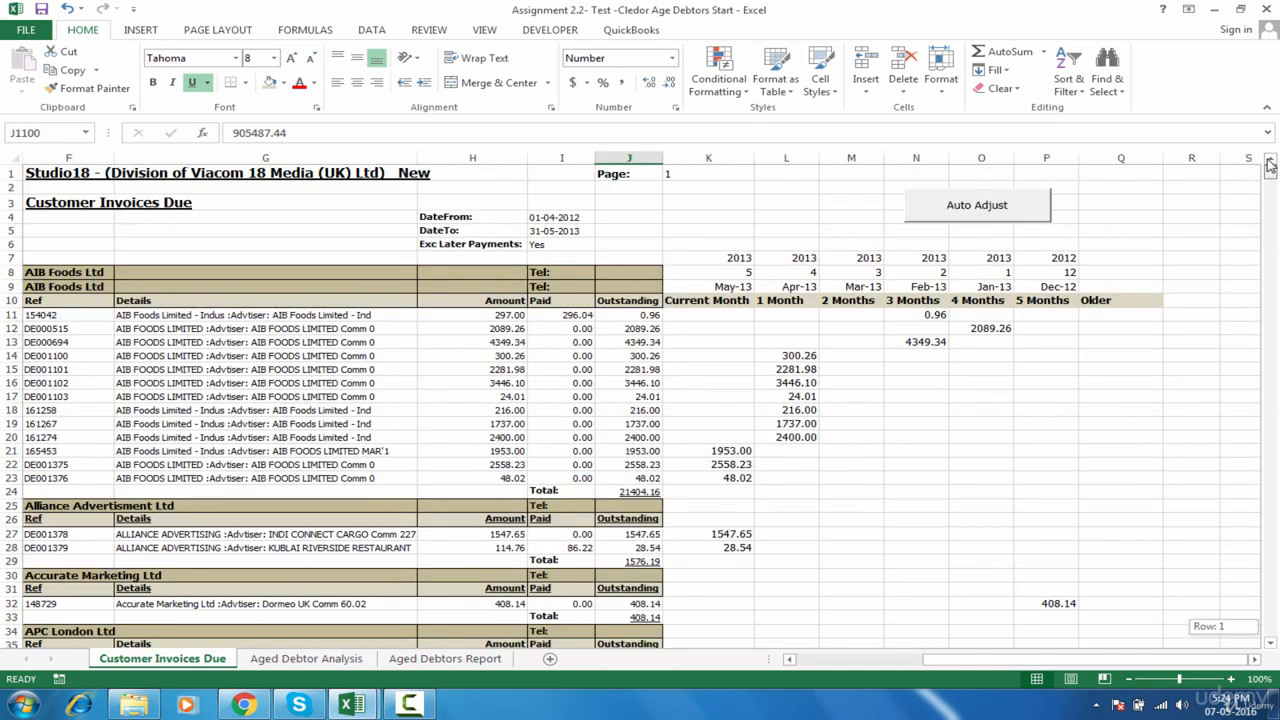
click(698, 314)
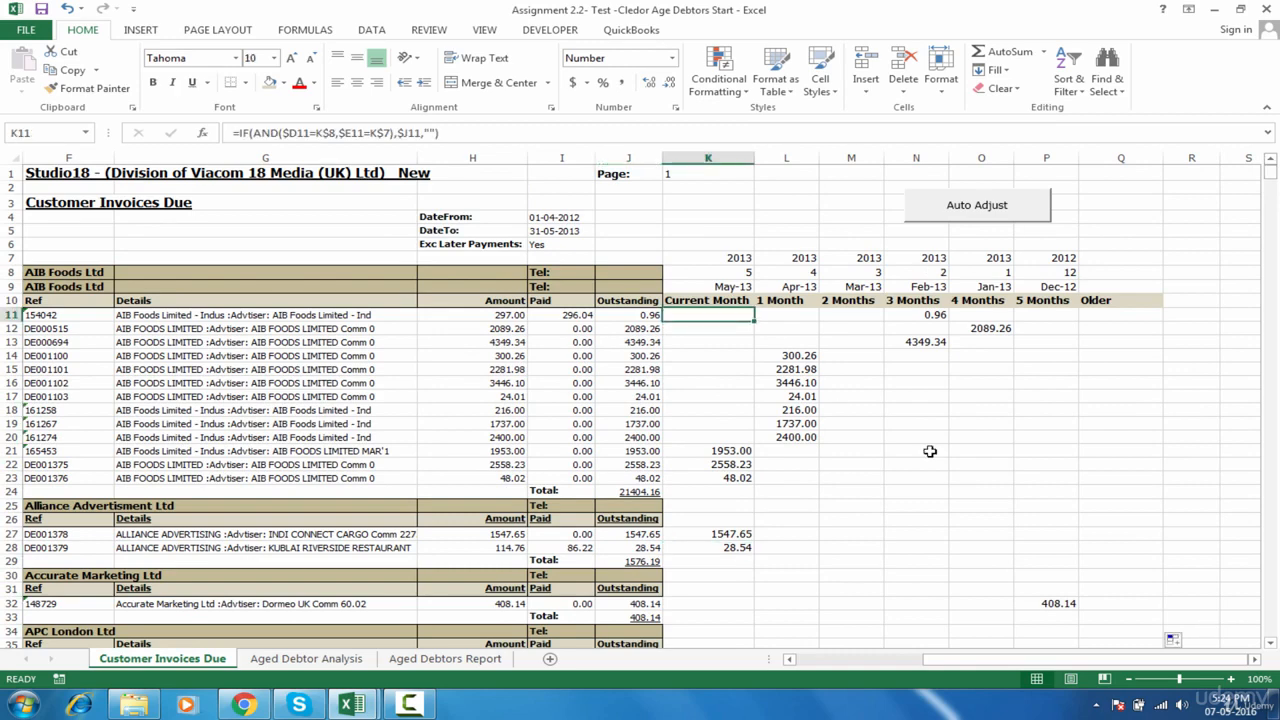
key(ctrl+shift+Right)
key(ctrl+shift+Down)
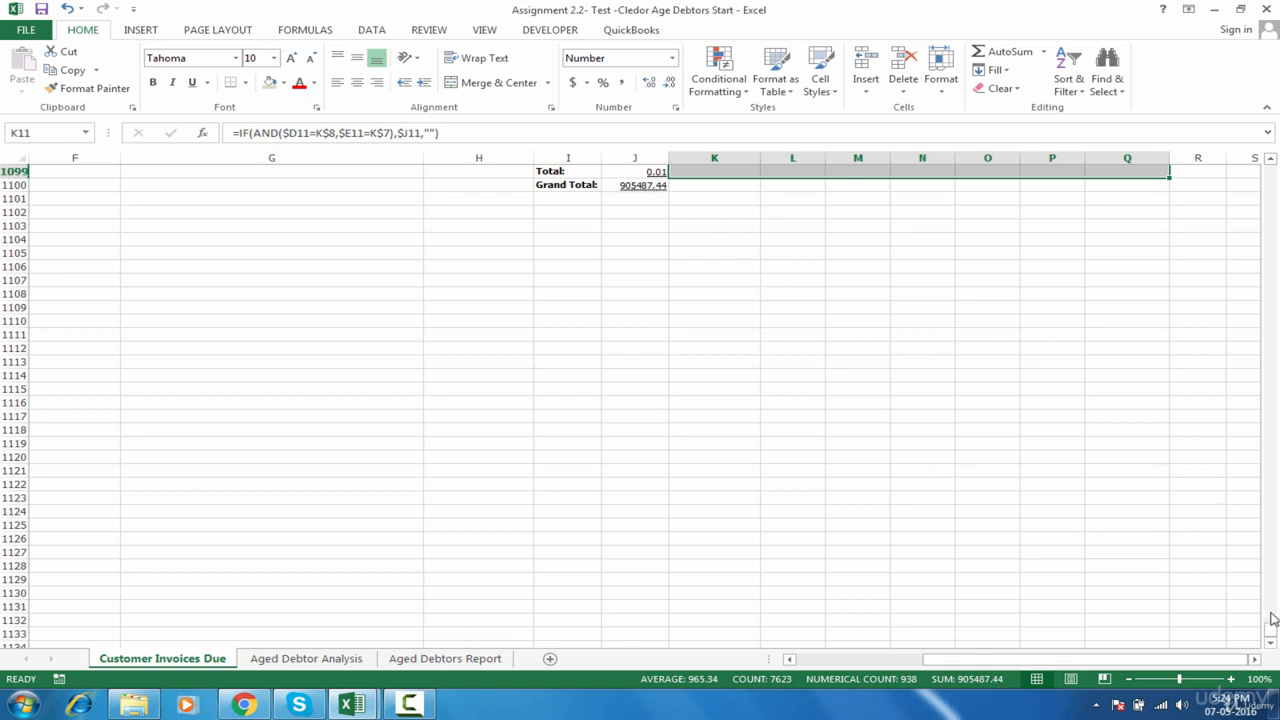
drag(1272, 619, 1105, 372)
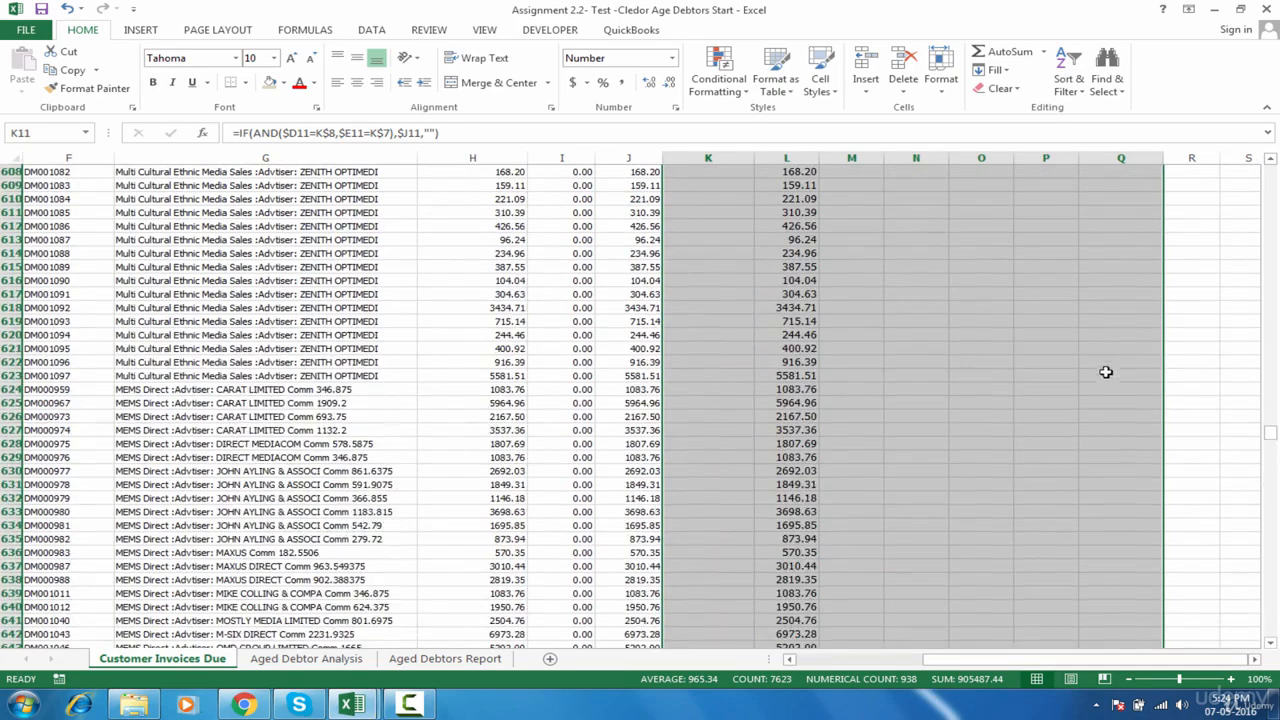
drag(1270, 434, 1270, 650)
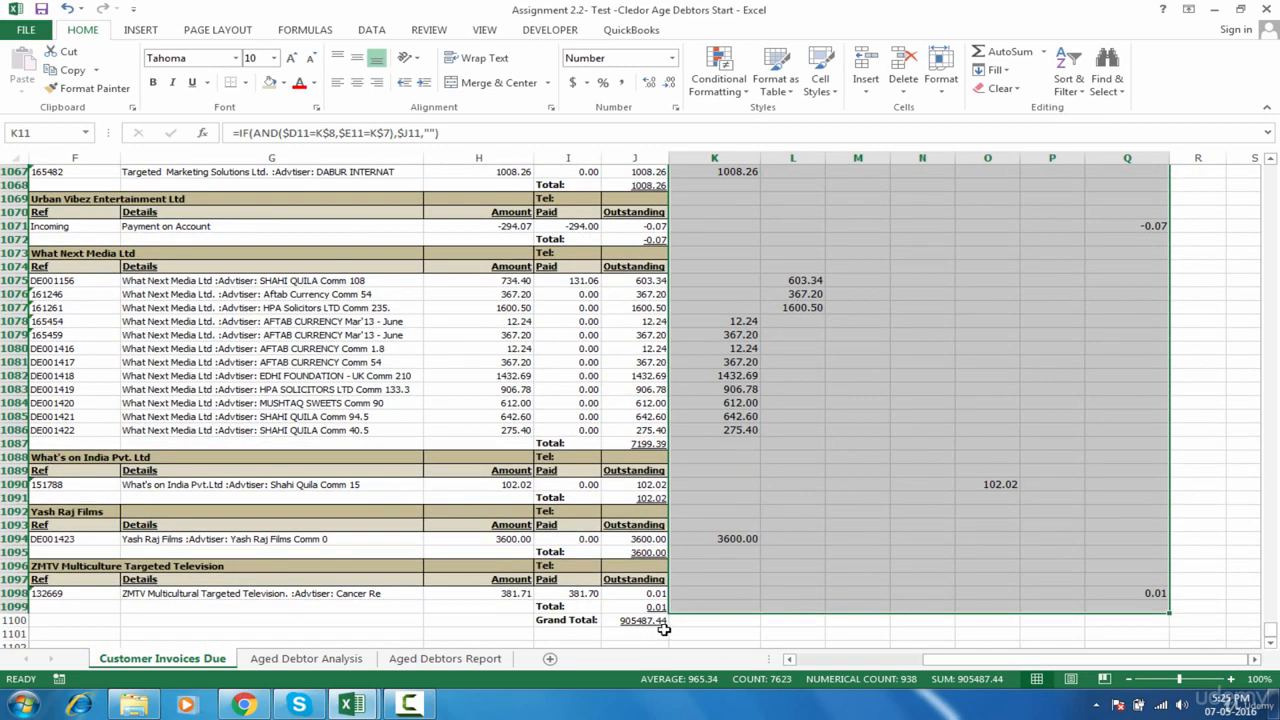
Apply all borders to the ageing range K11:Q1099 and return to its first cell.
click(246, 82)
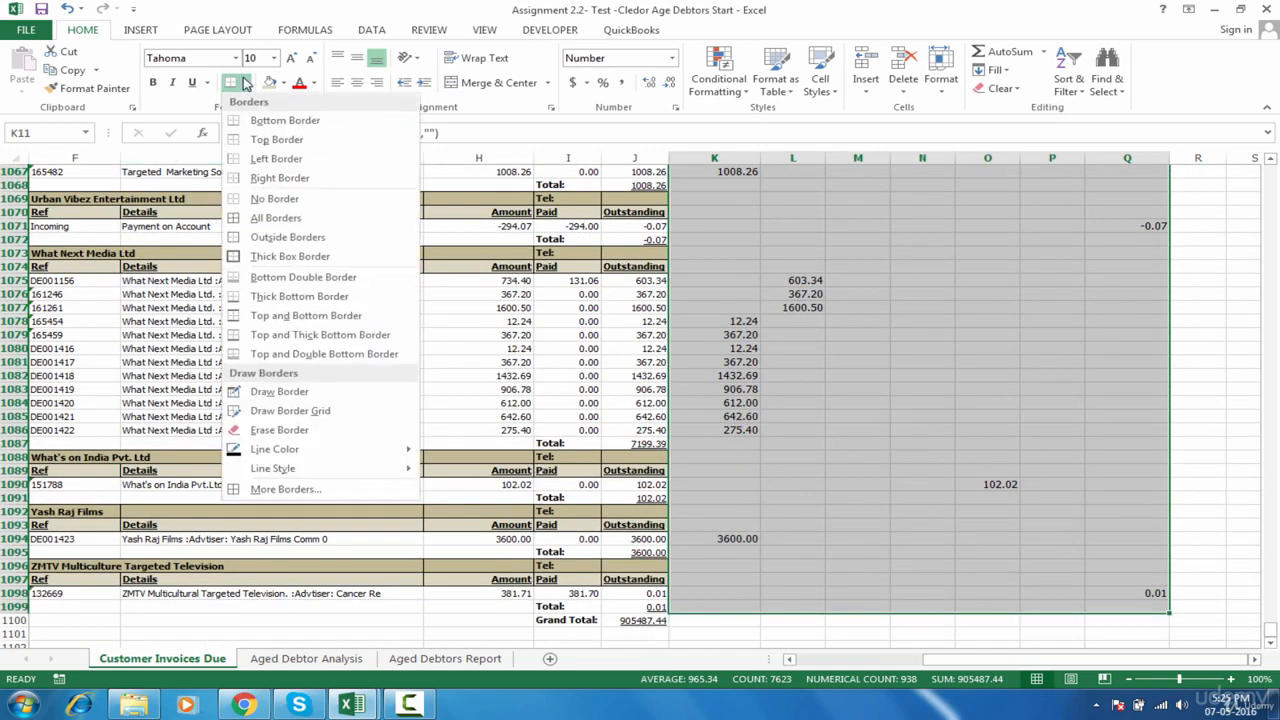
click(280, 225)
key(ctrl+BackSpace)
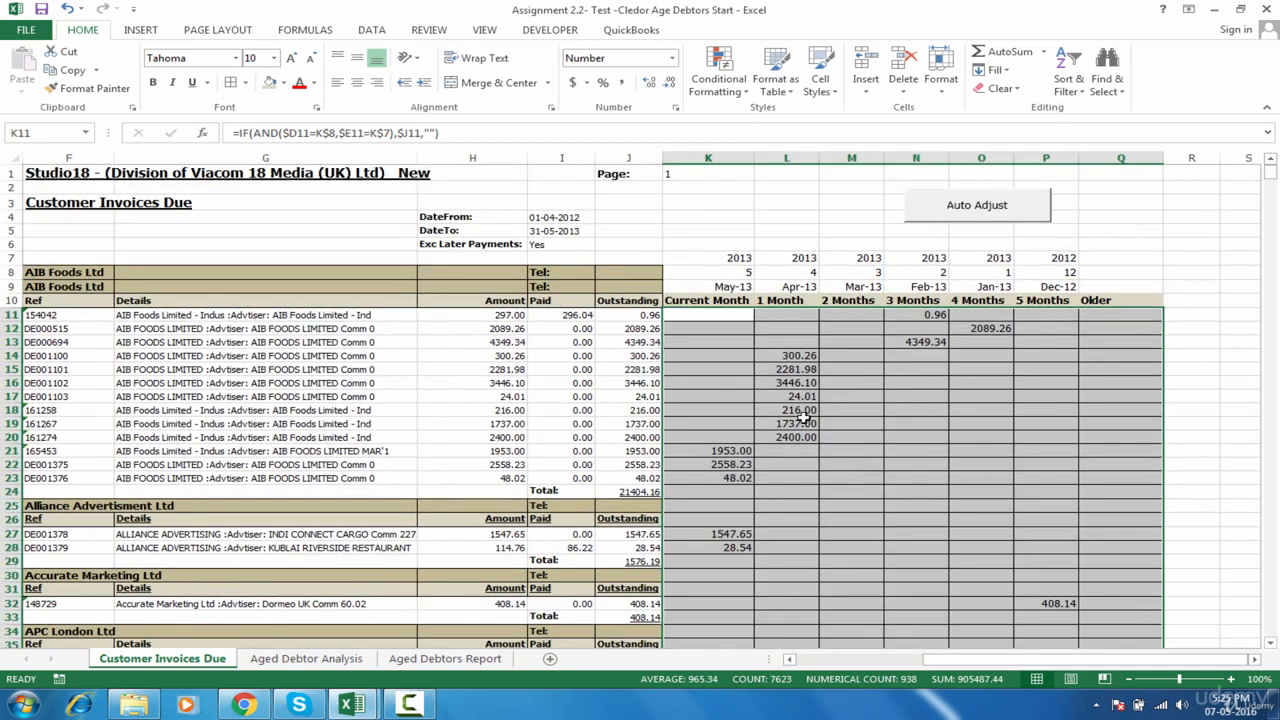